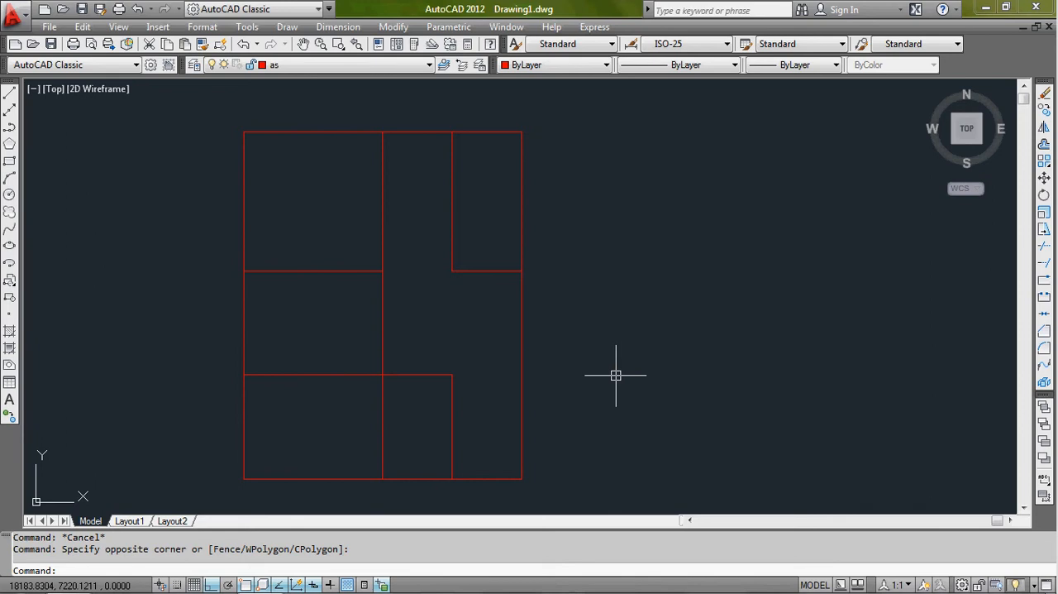
{"action": "left_click", "coordinate": [675, 285]}
{"action": "left_click", "coordinate": [652, 315]}
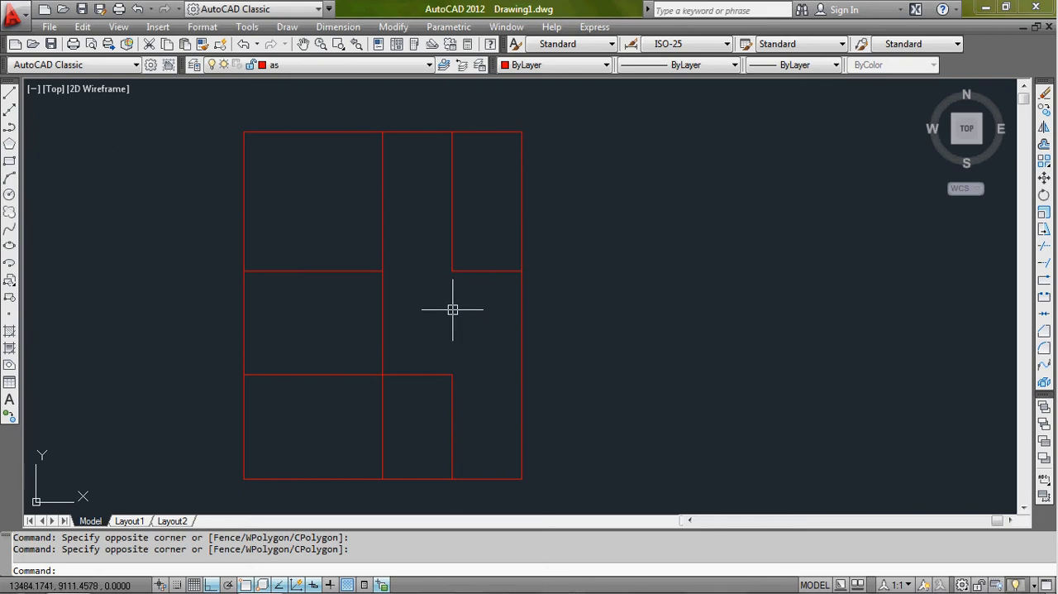
{"action": "middle_click_drag", "start_coordinate": [457, 313], "coordinate": [599, 313]}
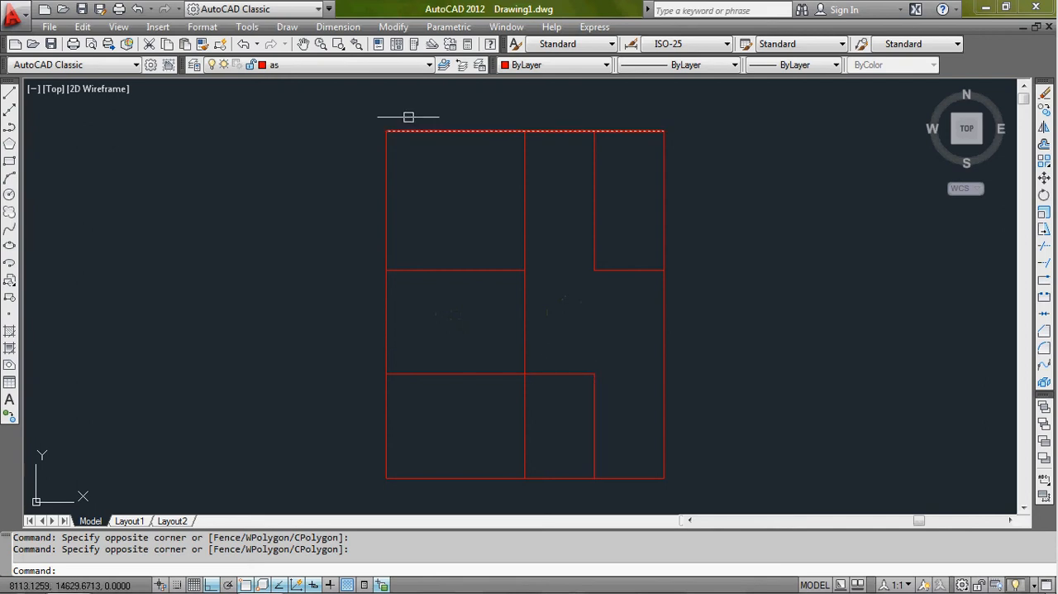
{"action": "left_click", "coordinate": [428, 64]}
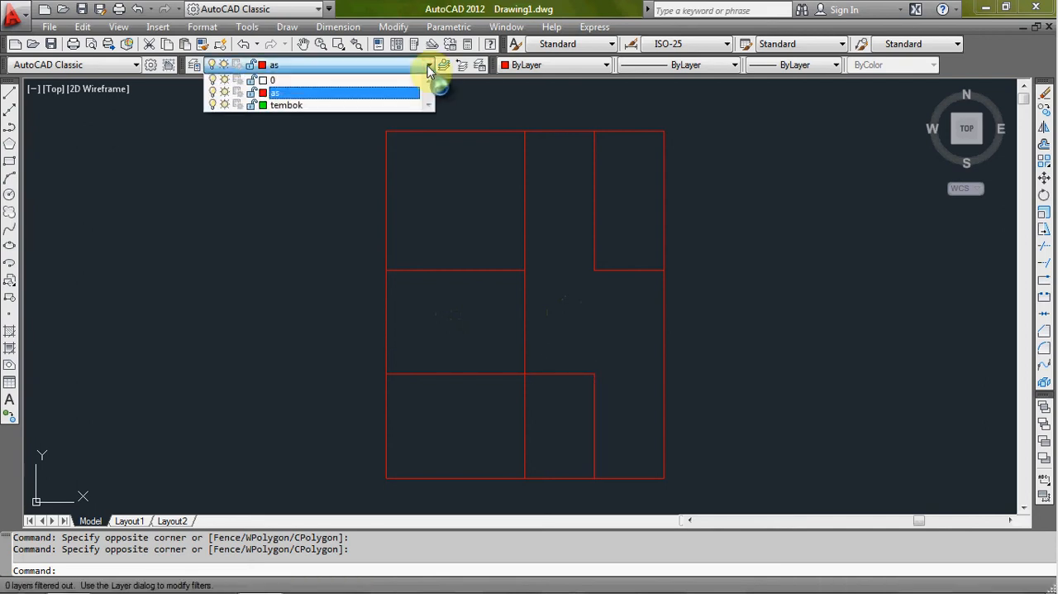
{"action": "left_click", "coordinate": [346, 96]}
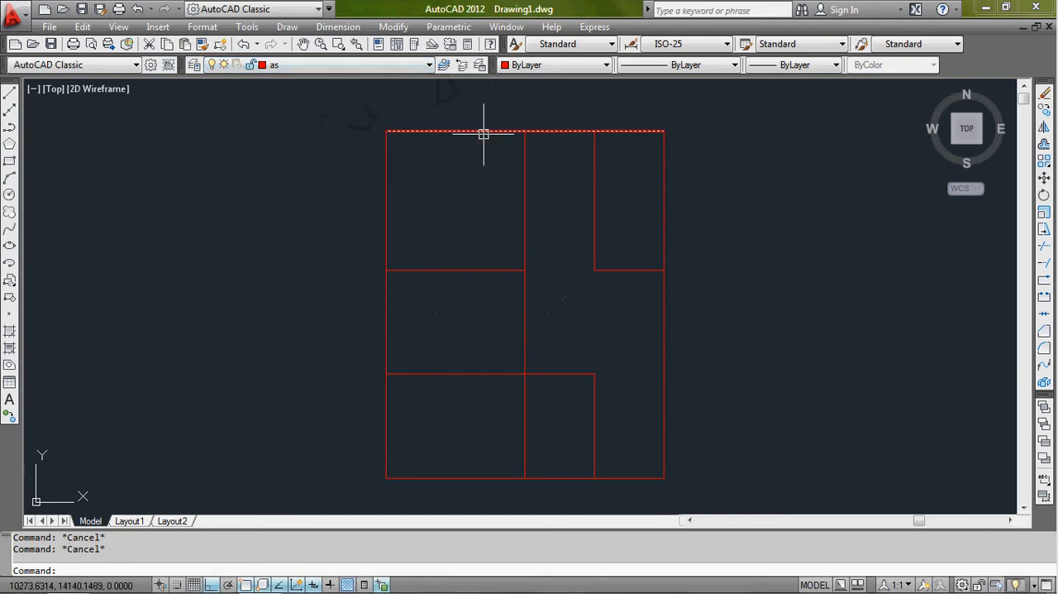
{"action": "left_click", "coordinate": [484, 132]}
{"action": "key", "text": "Escape"}
{"action": "key", "text": "Escape"}
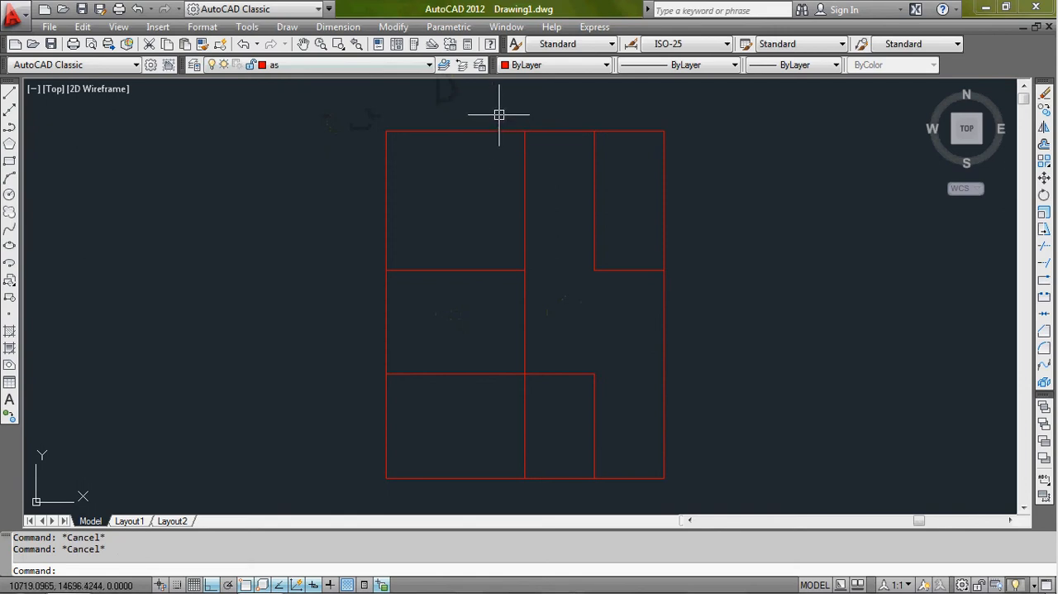
{"action": "left_click", "coordinate": [499, 115]}
{"action": "left_click", "coordinate": [472, 158]}
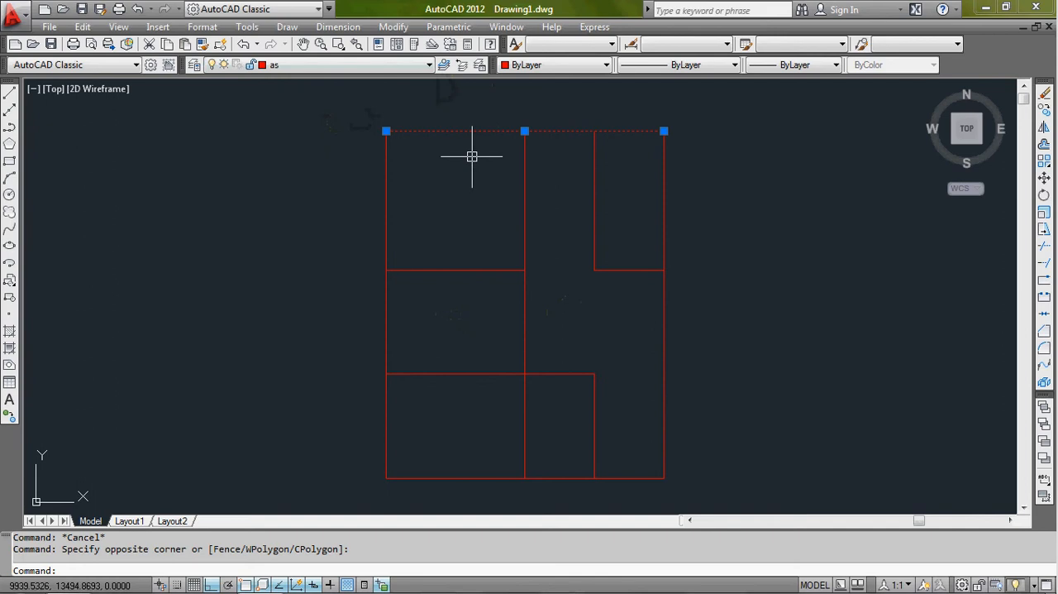
{"action": "key", "text": "Escape"}
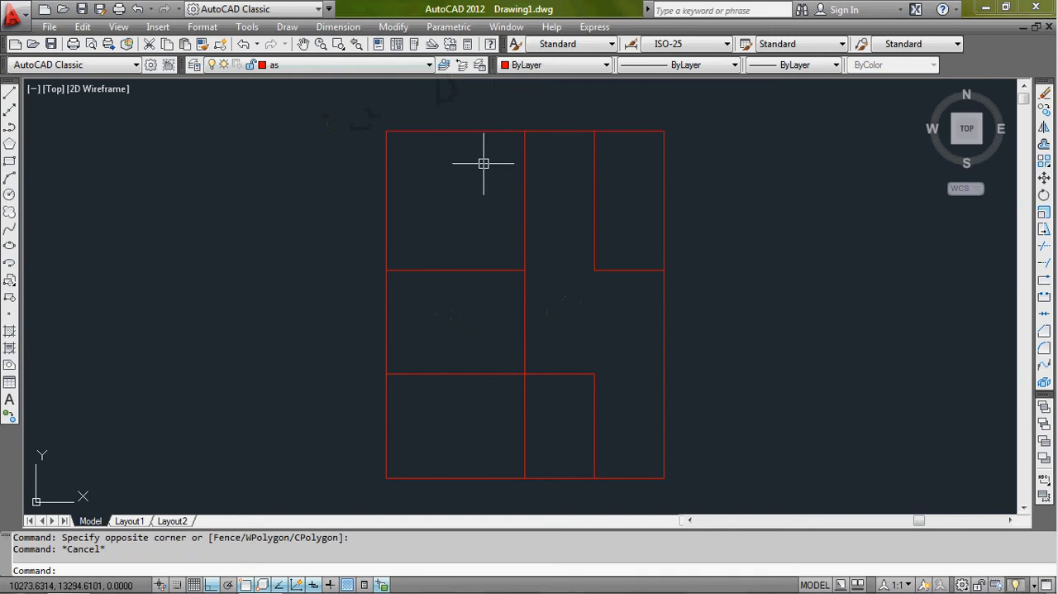
- Move the uppermost horizontal line of the floor plan to the tembok layer
{"action": "left_click", "coordinate": [494, 112]}
{"action": "left_click", "coordinate": [454, 169]}
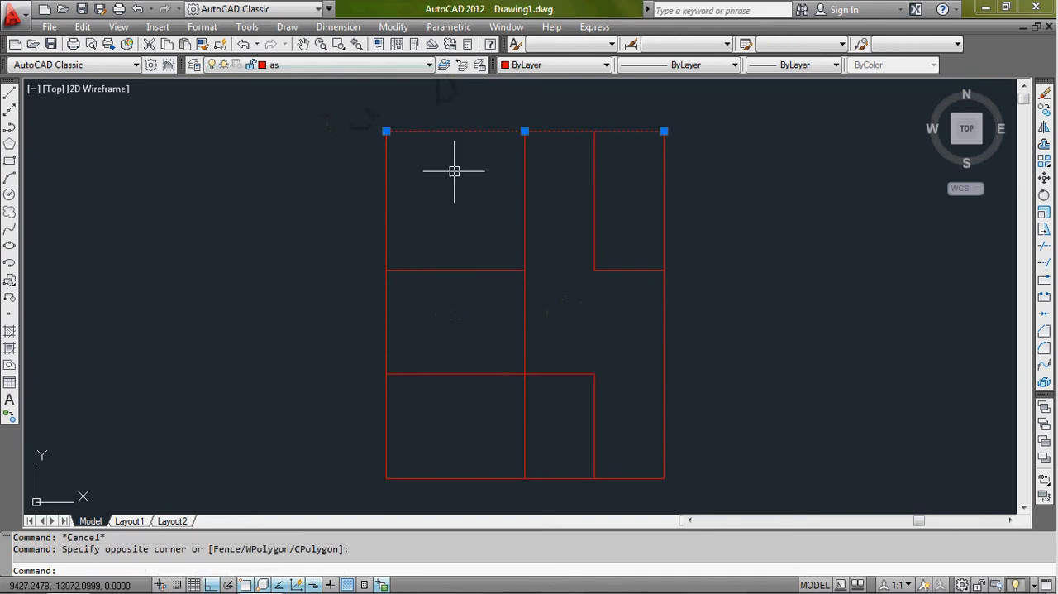
{"action": "left_click", "coordinate": [431, 72]}
{"action": "left_click", "coordinate": [350, 104]}
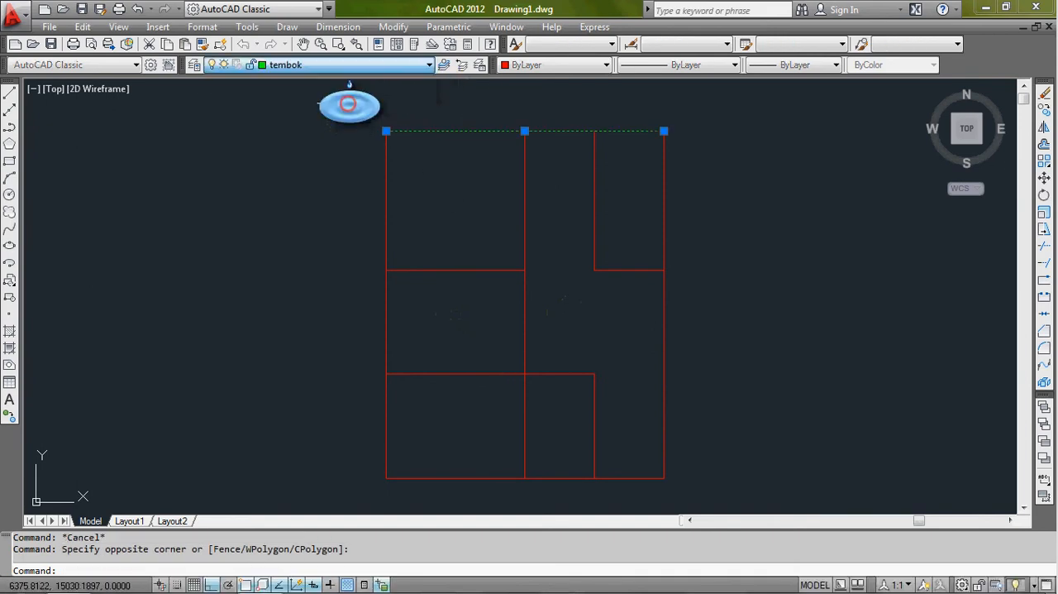
{"action": "key", "text": "Escape"}
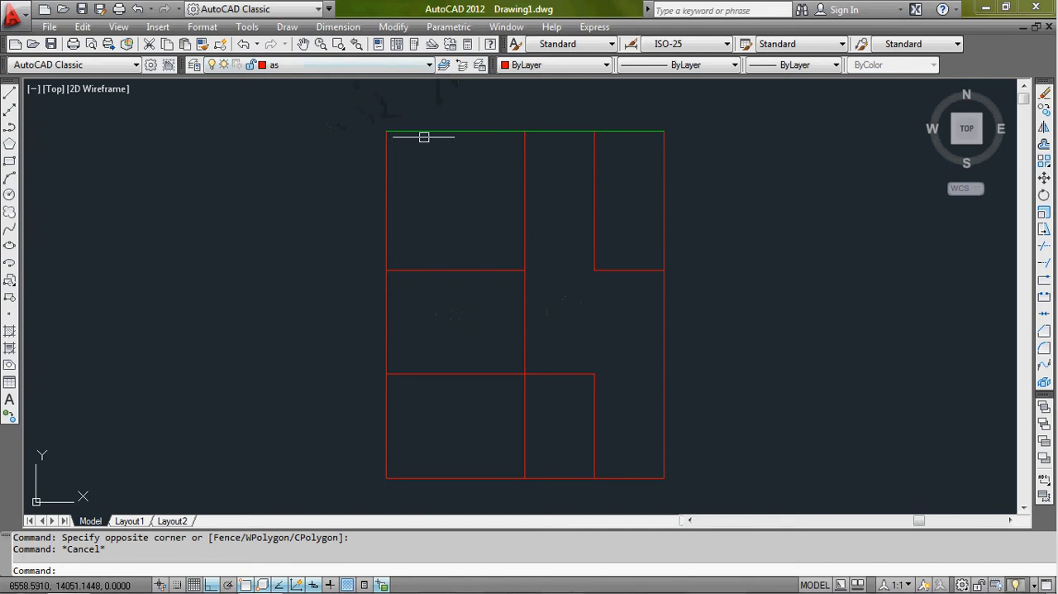
- Check which layers the floor plan's upper horizontal line and left outer line are assigned to
{"action": "left_click", "coordinate": [480, 131]}
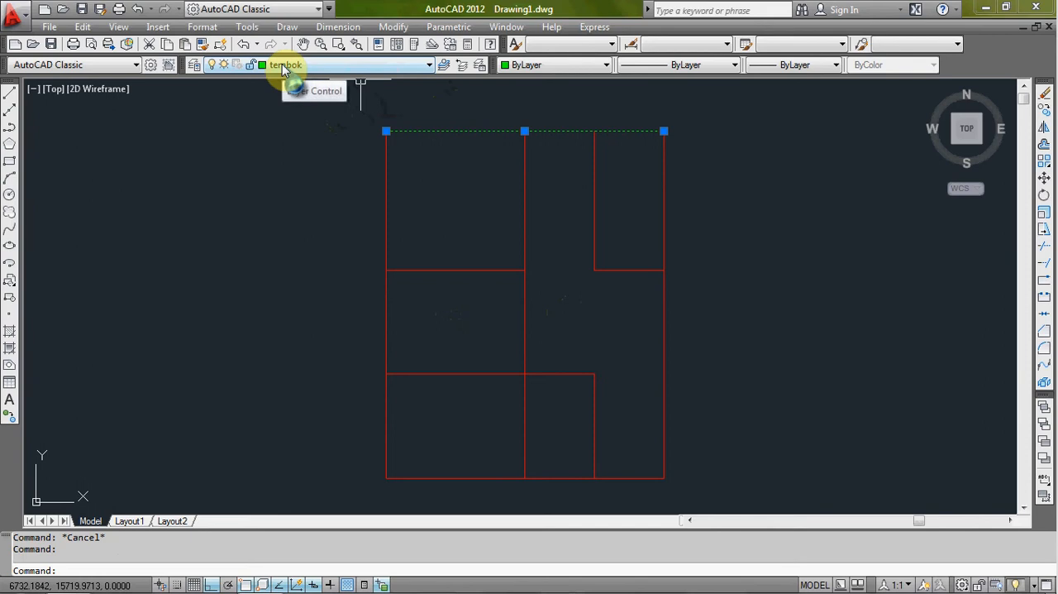
{"action": "key", "text": "Escape"}
{"action": "left_click", "coordinate": [463, 131]}
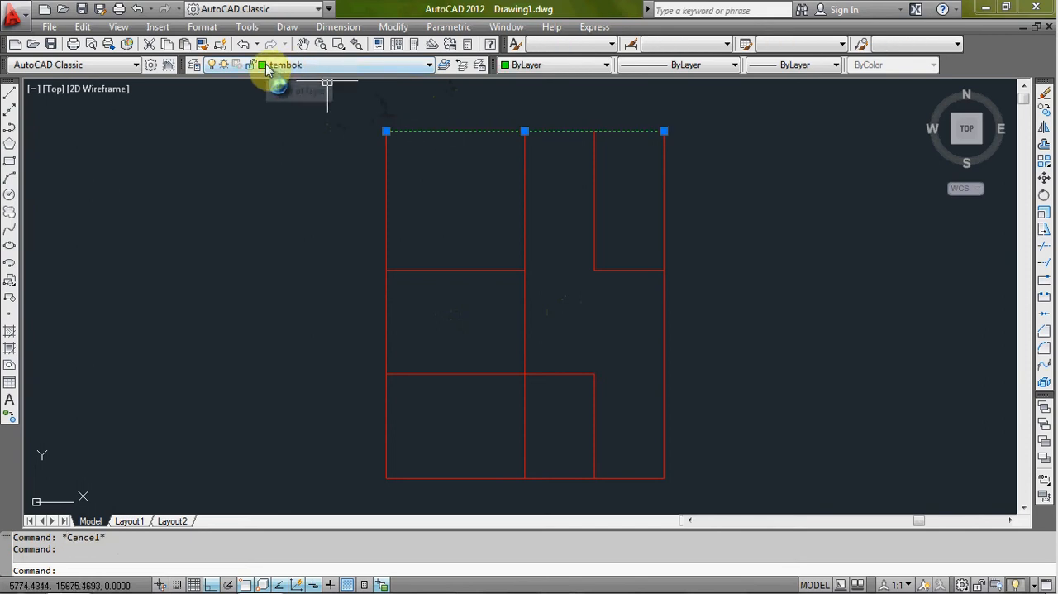
{"action": "key", "text": "Escape"}
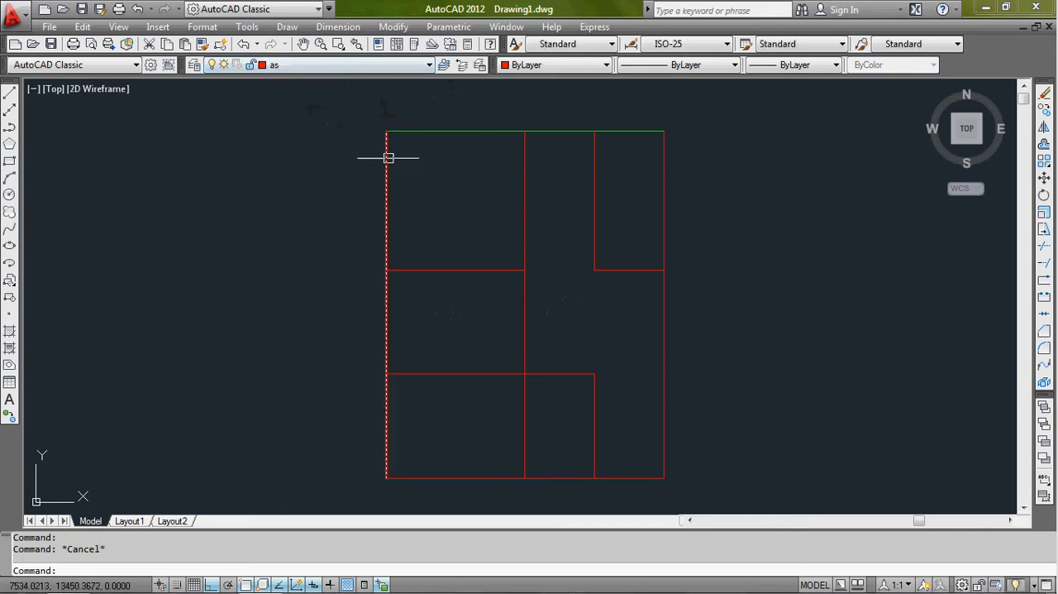
{"action": "left_click", "coordinate": [384, 162]}
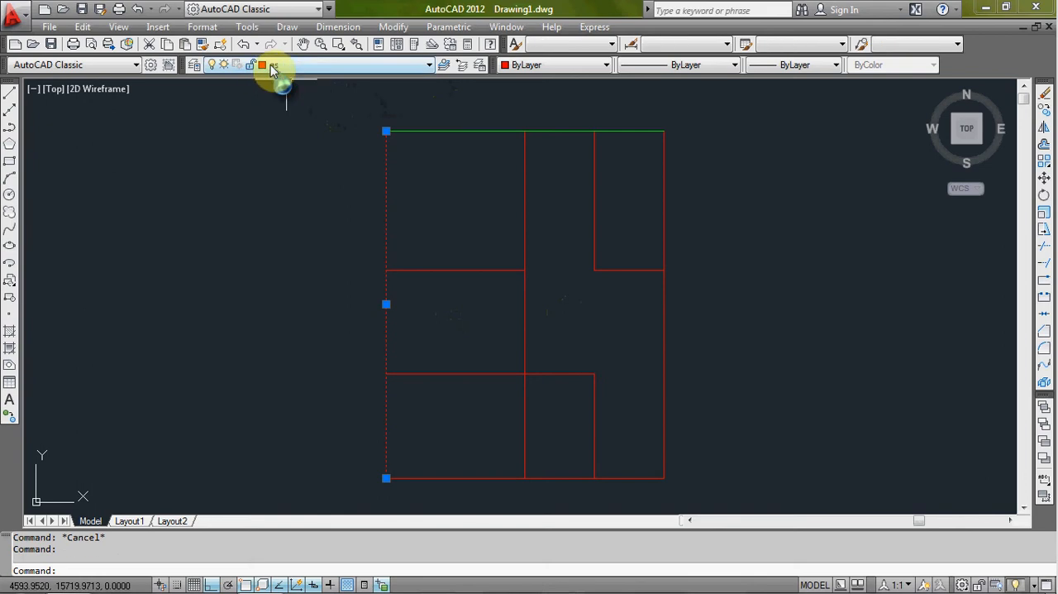
{"action": "key", "text": "Escape"}
- Reassign the floor plan's uppermost horizontal line to the as layer
{"action": "left_click", "coordinate": [479, 105]}
{"action": "left_click", "coordinate": [462, 145]}
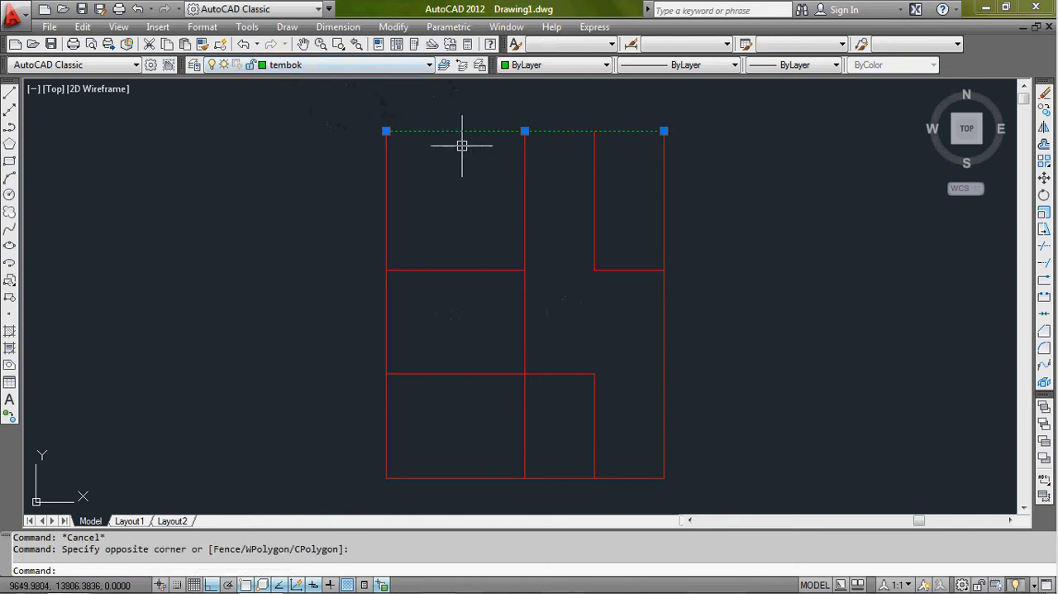
{"action": "left_click", "coordinate": [418, 65]}
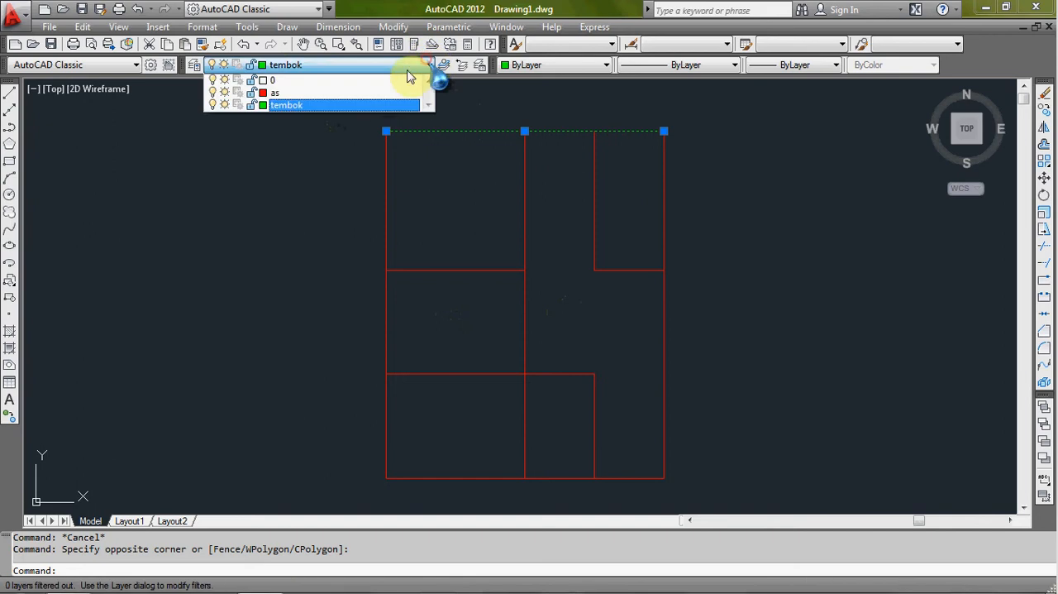
{"action": "left_click", "coordinate": [377, 95]}
{"action": "key", "text": "Escape"}
{"action": "key", "text": "Escape"}
{"action": "left_click", "coordinate": [329, 129]}
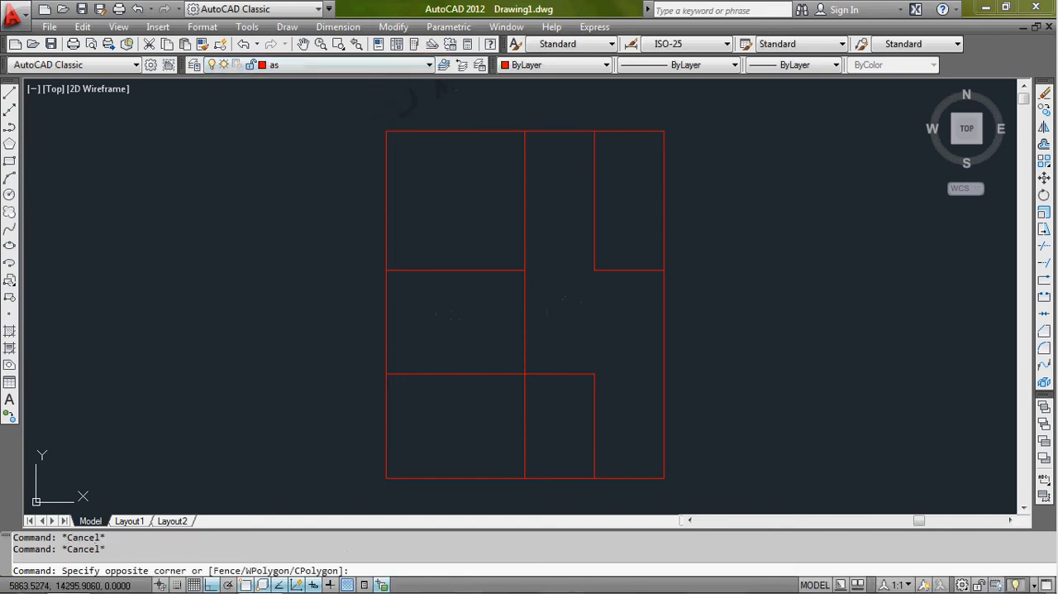
{"action": "left_click", "coordinate": [312, 148]}
{"action": "middle_click_drag", "start_coordinate": [460, 170], "coordinate": [483, 172]}
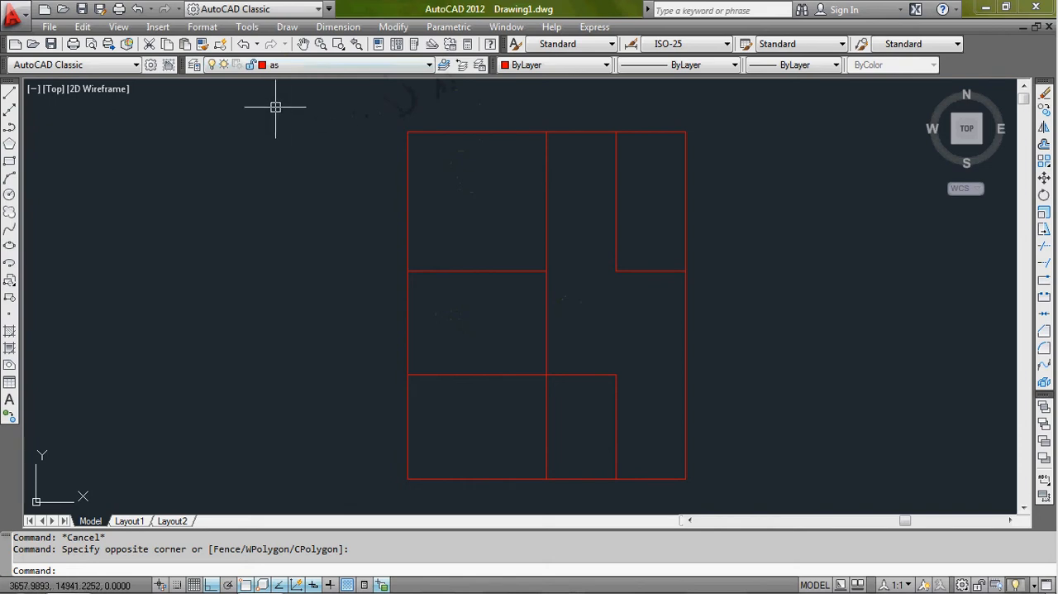
{"action": "left_click", "coordinate": [287, 28]}
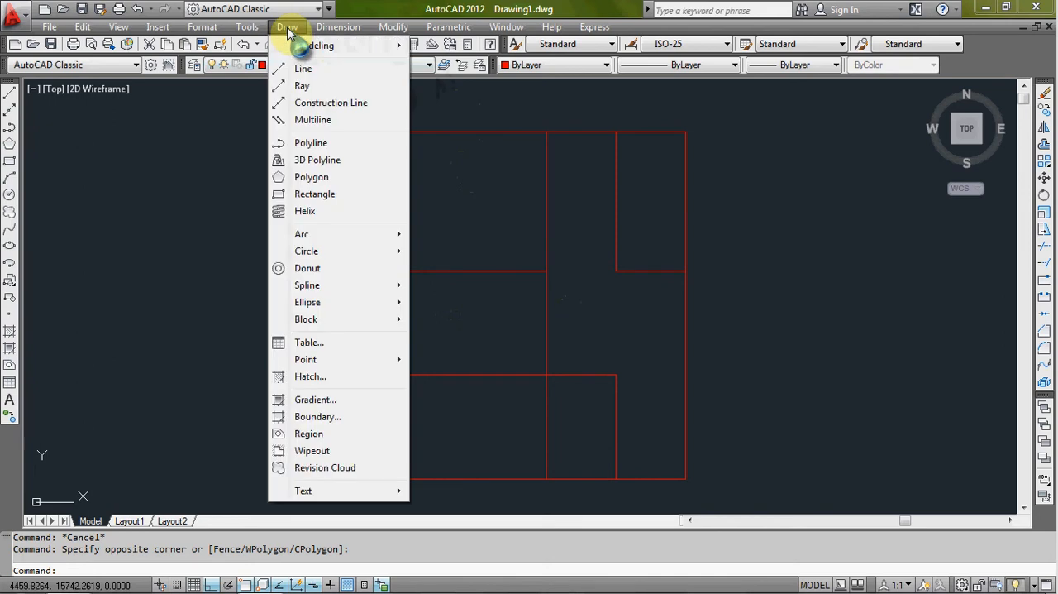
{"action": "left_click", "coordinate": [318, 121]}
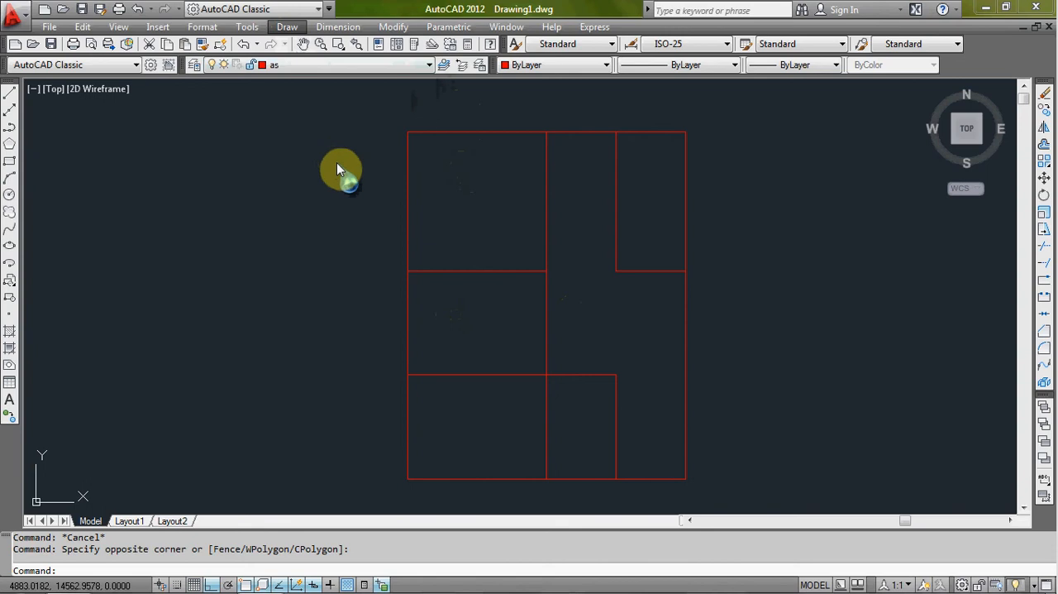
{"action": "left_click", "coordinate": [336, 162]}
{"action": "left_click", "coordinate": [328, 176]}
- Start the Multiline command and set its justification to Zero
{"action": "type", "text": "m"}
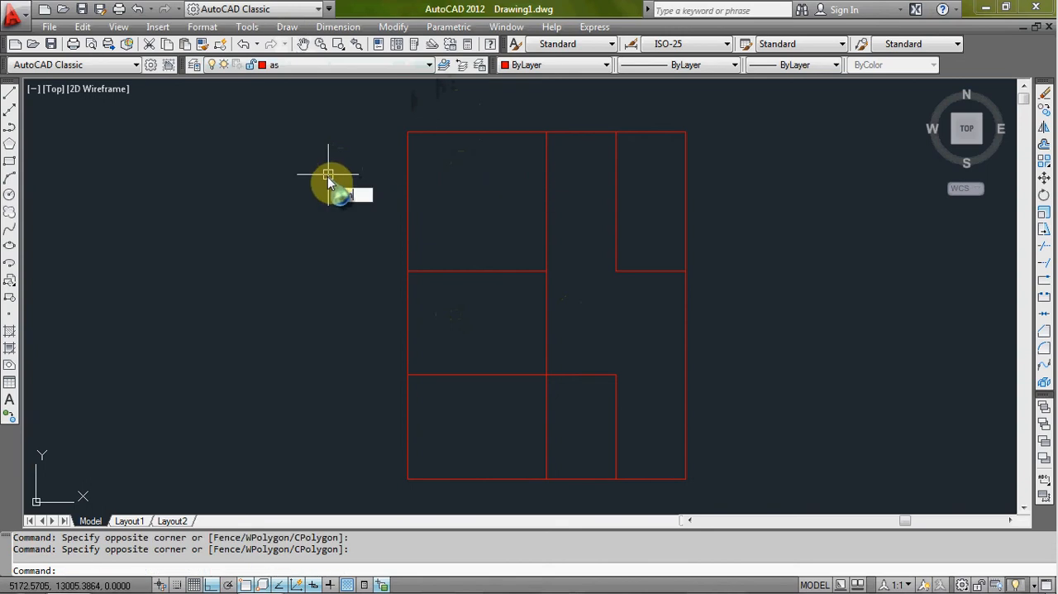
{"action": "type", "text": "l"}
{"action": "key", "text": "Return"}
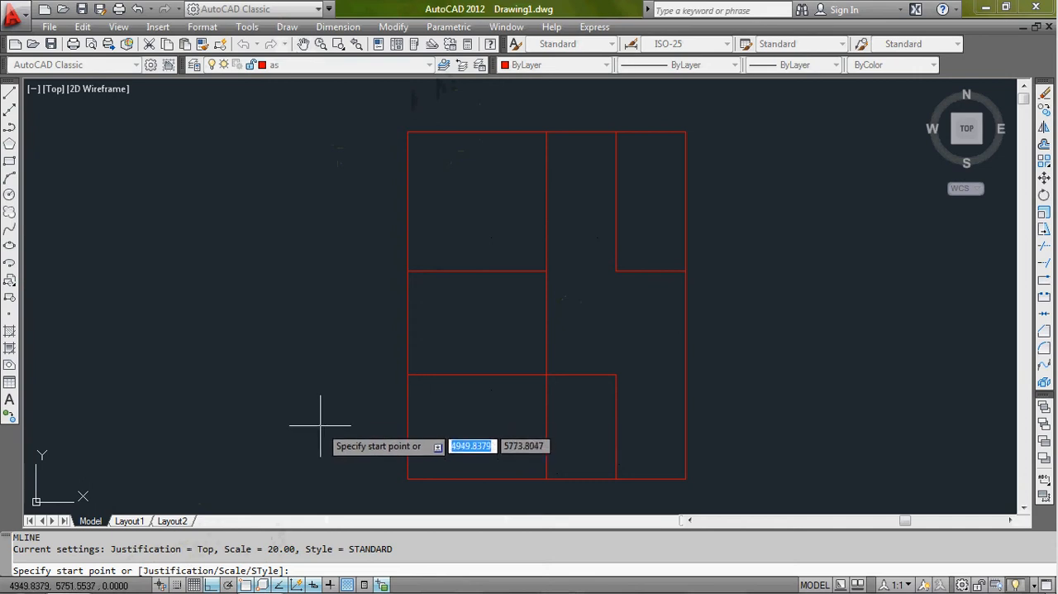
{"action": "type", "text": "j"}
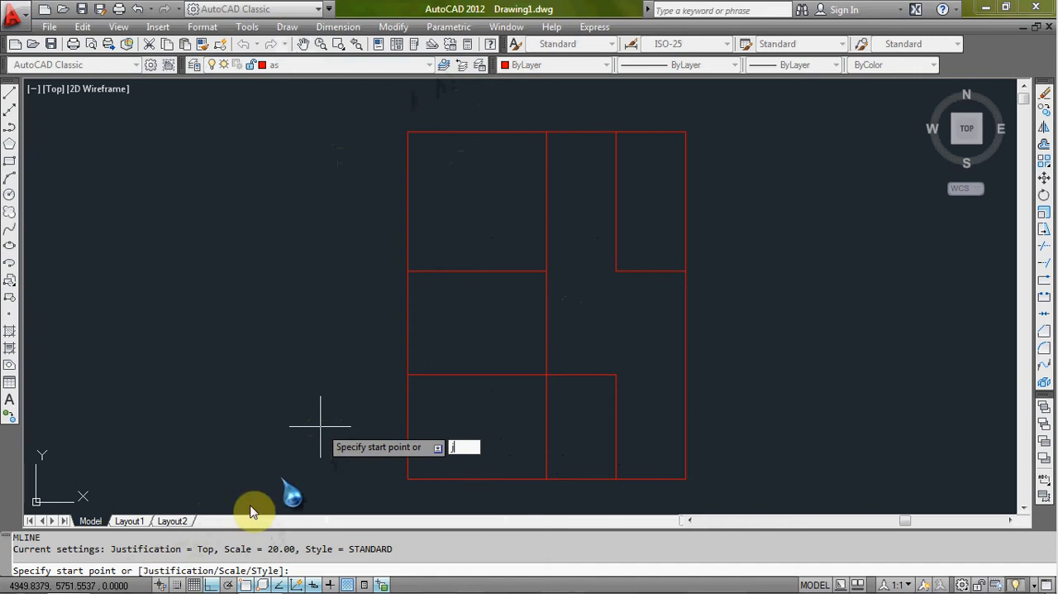
{"action": "left_click_drag", "start_coordinate": [465, 448], "coordinate": [440, 447]}
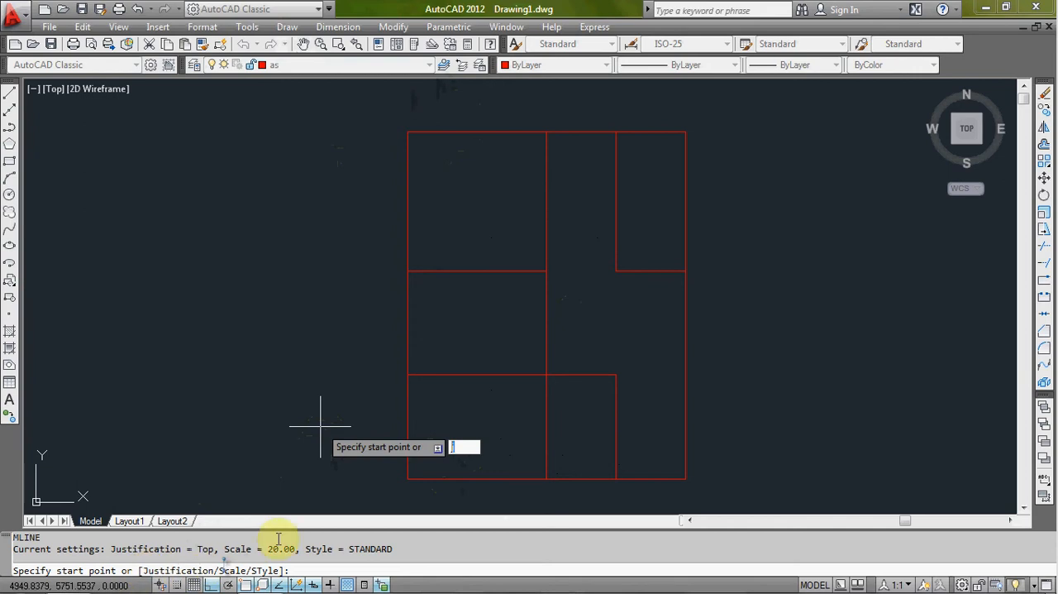
{"action": "type", "text": "j"}
{"action": "key", "text": "Return"}
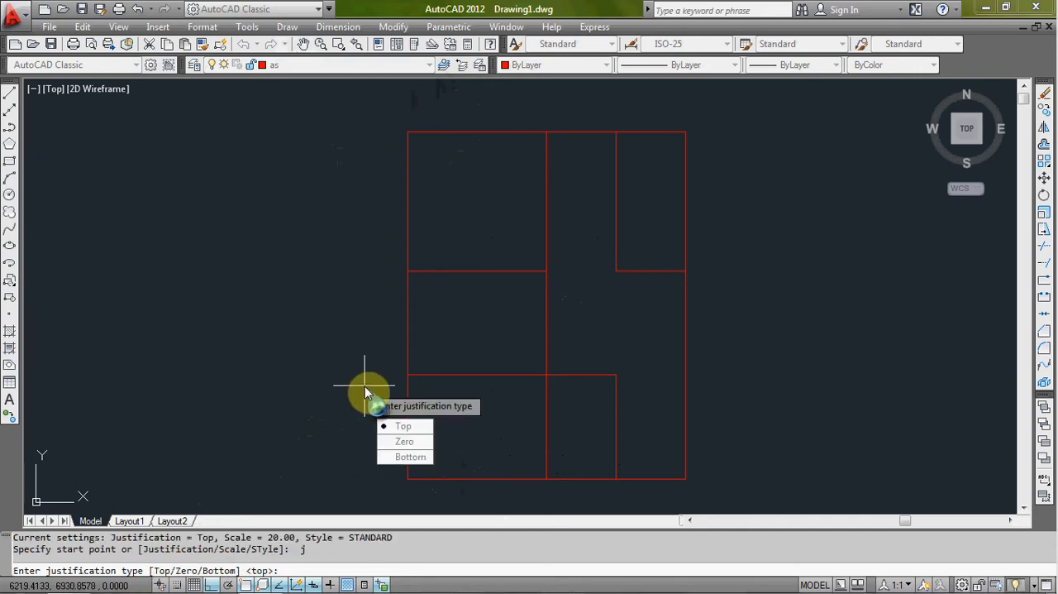
{"action": "left_click", "coordinate": [413, 443]}
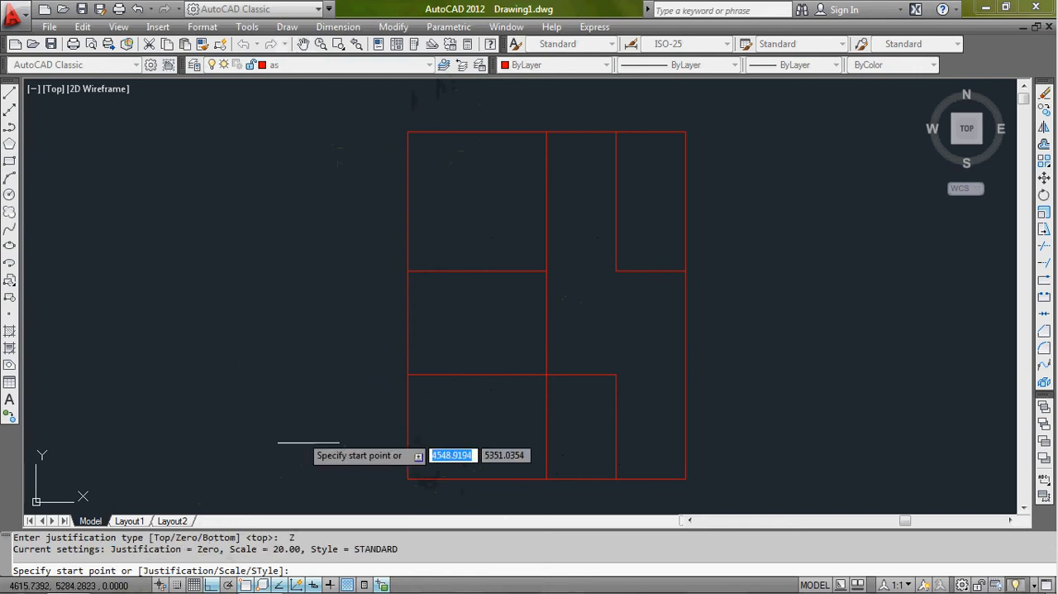
{"action": "left_click", "coordinate": [407, 478]}
{"action": "scroll", "coordinate": [404, 438], "scroll_direction": "up", "scroll_amount": 5}
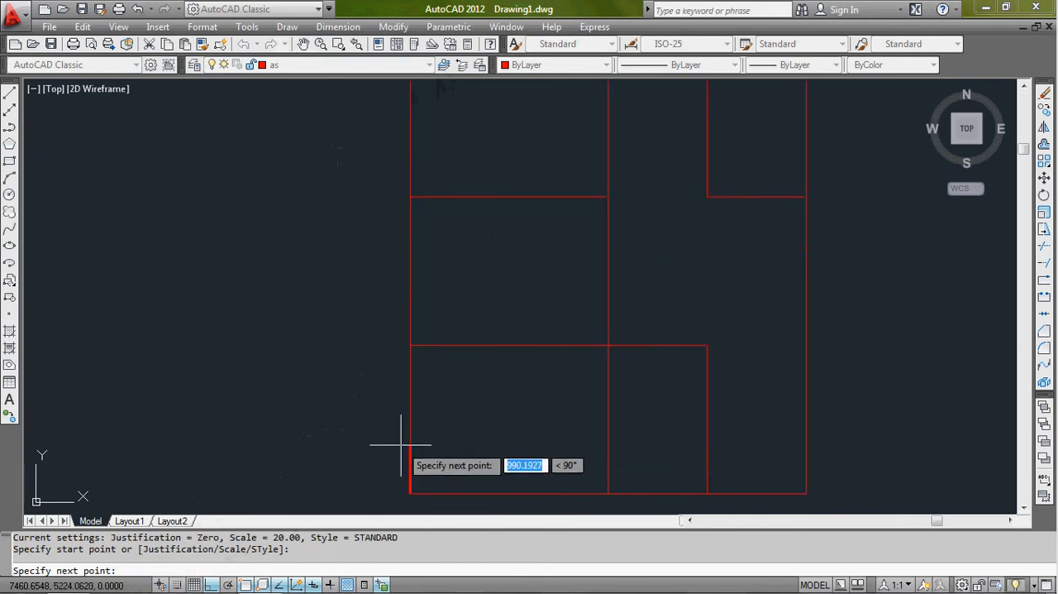
{"action": "scroll", "coordinate": [413, 439], "scroll_direction": "down", "scroll_amount": 3}
{"action": "scroll", "coordinate": [418, 443], "scroll_direction": "up", "scroll_amount": 4}
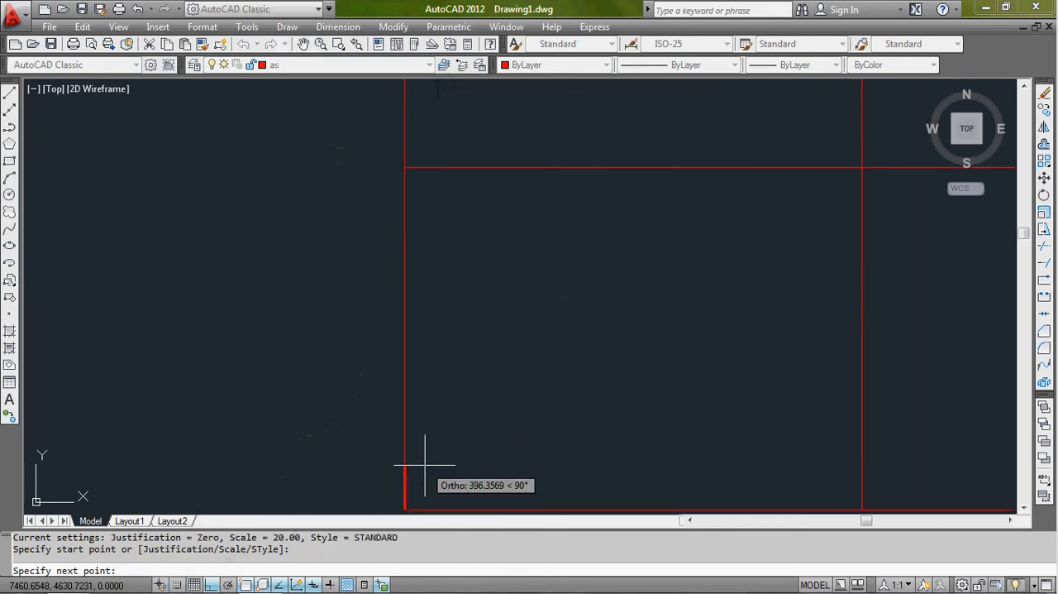
{"action": "scroll", "coordinate": [401, 470], "scroll_direction": "up", "scroll_amount": 5}
{"action": "middle_click_drag", "start_coordinate": [406, 466], "coordinate": [408, 351]}
{"action": "scroll", "coordinate": [413, 351], "scroll_direction": "up", "scroll_amount": 4}
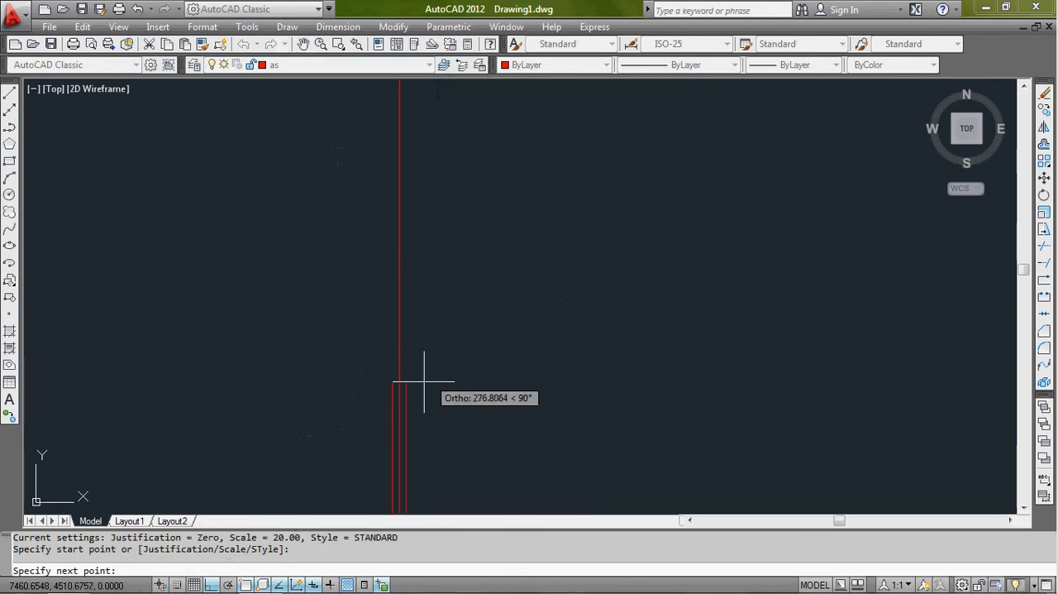
{"action": "middle_click_drag", "start_coordinate": [400, 386], "coordinate": [451, 262]}
{"action": "scroll", "coordinate": [450, 291], "scroll_direction": "up", "scroll_amount": 6}
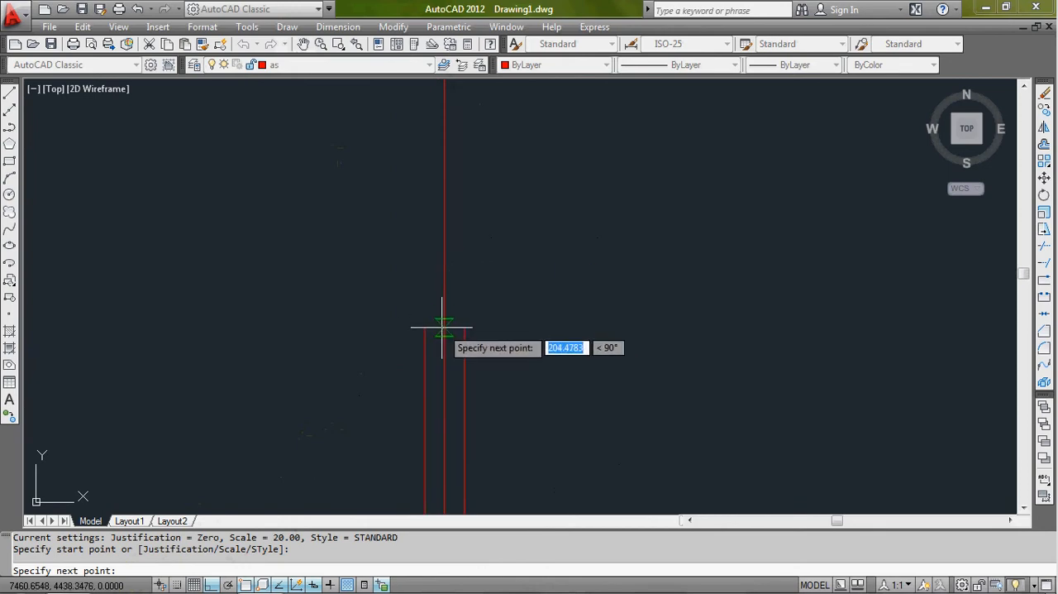
{"action": "key", "text": "Escape"}
{"action": "key", "text": "Escape"}
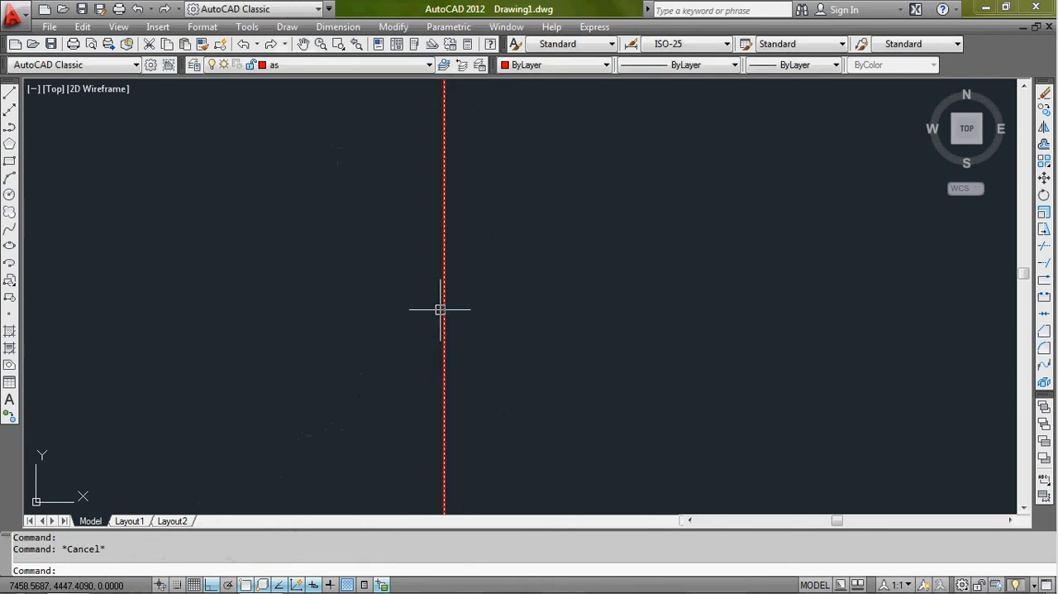
- Make tembok the current layer
{"action": "left_click", "coordinate": [430, 64]}
{"action": "left_click", "coordinate": [367, 102]}
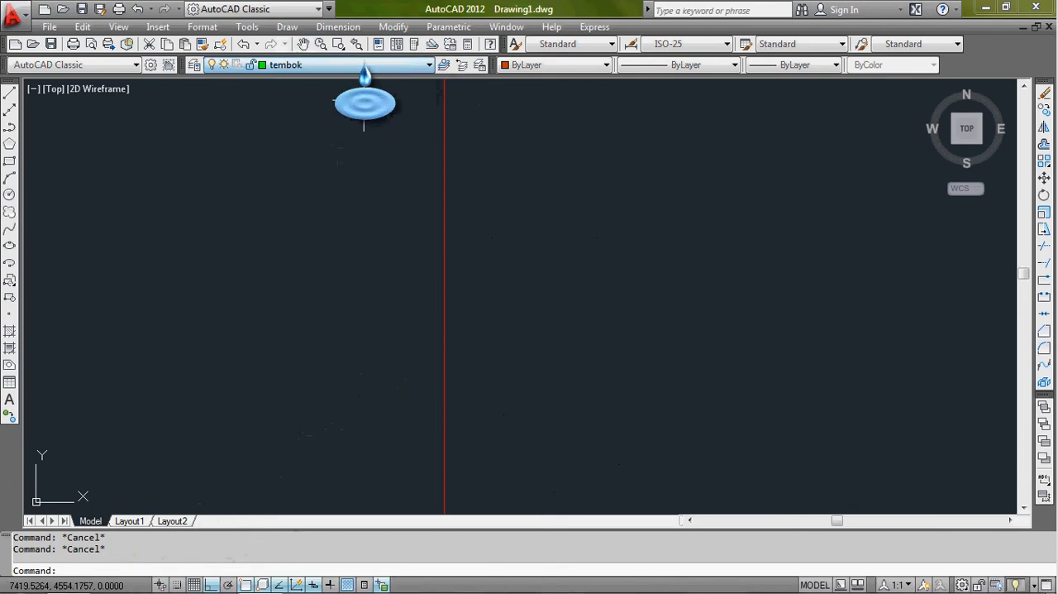
{"action": "left_click", "coordinate": [348, 141]}
{"action": "scroll", "coordinate": [371, 199], "scroll_direction": "down", "scroll_amount": 2}
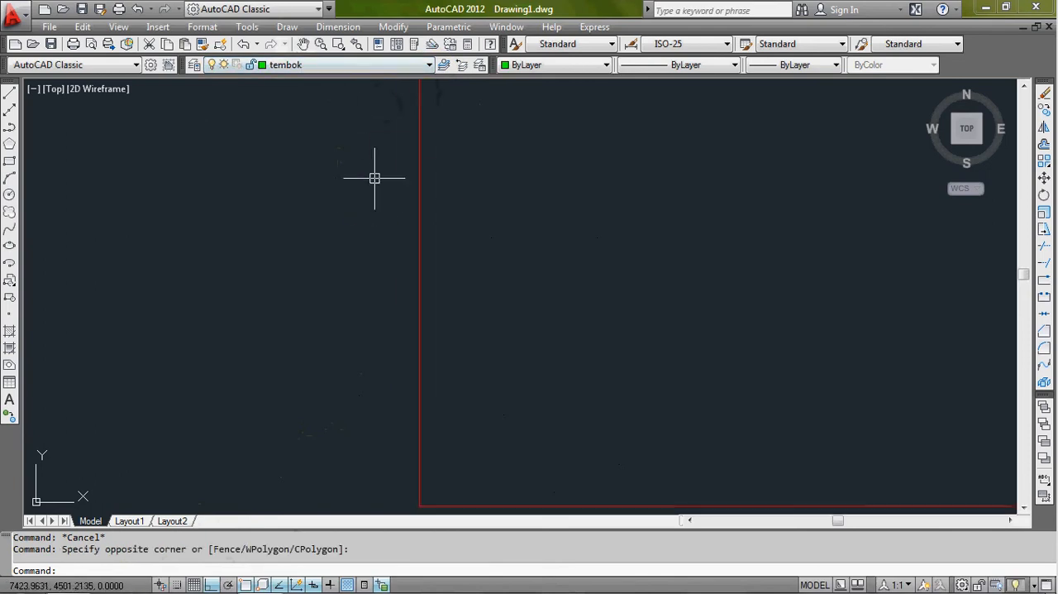
{"action": "type", "text": "ml"}
{"action": "key", "text": "Return"}
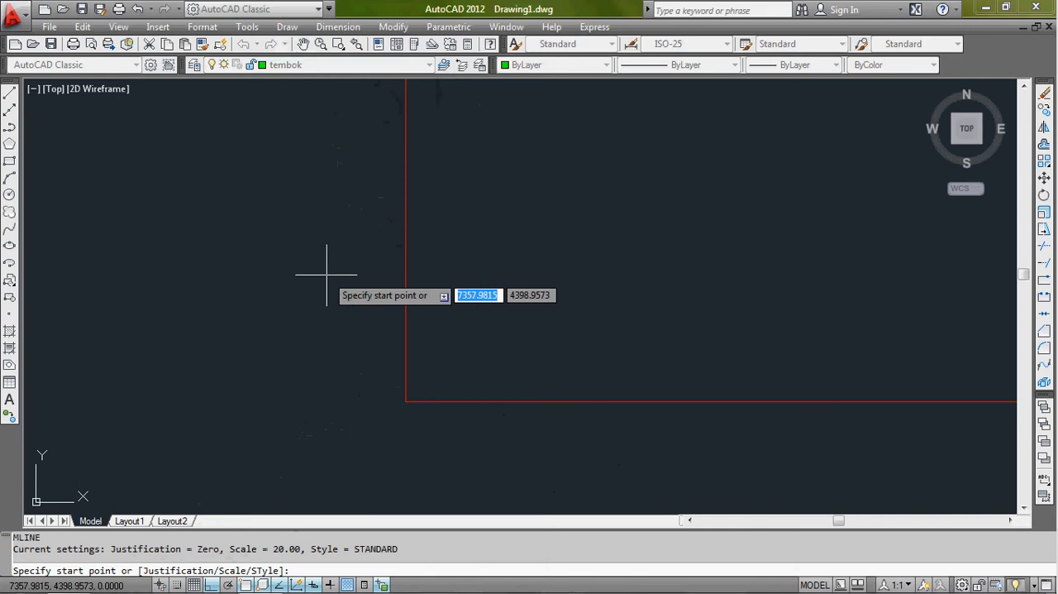
{"action": "type", "text": "j"}
{"action": "key", "text": "Return"}
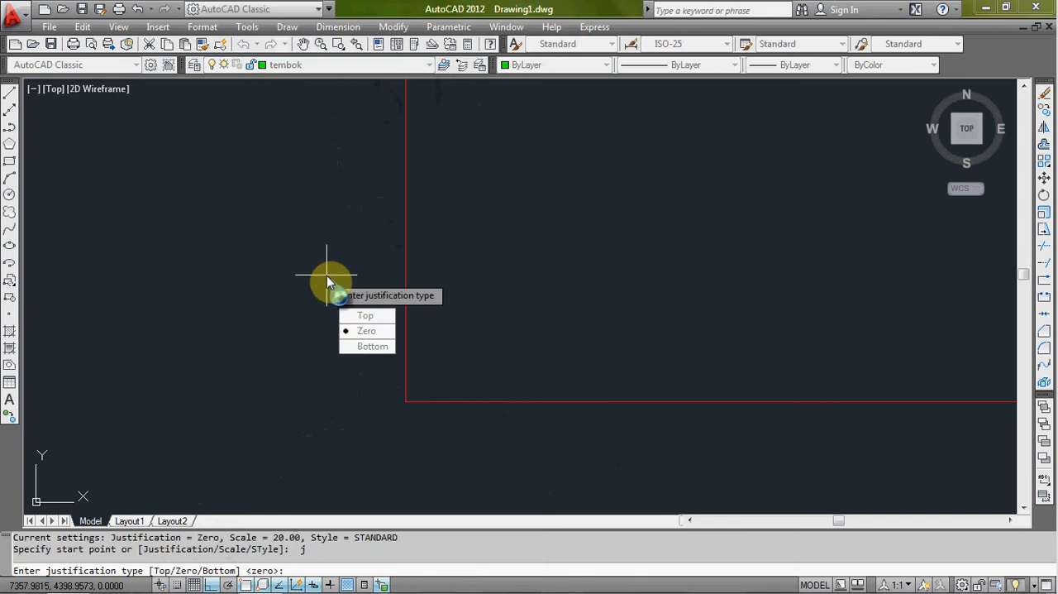
{"action": "left_click", "coordinate": [369, 335]}
{"action": "middle_click_drag", "start_coordinate": [336, 286], "coordinate": [344, 327]}
{"action": "scroll", "coordinate": [345, 327], "scroll_direction": "down", "scroll_amount": 2}
{"action": "scroll", "coordinate": [361, 344], "scroll_direction": "up", "scroll_amount": 2}
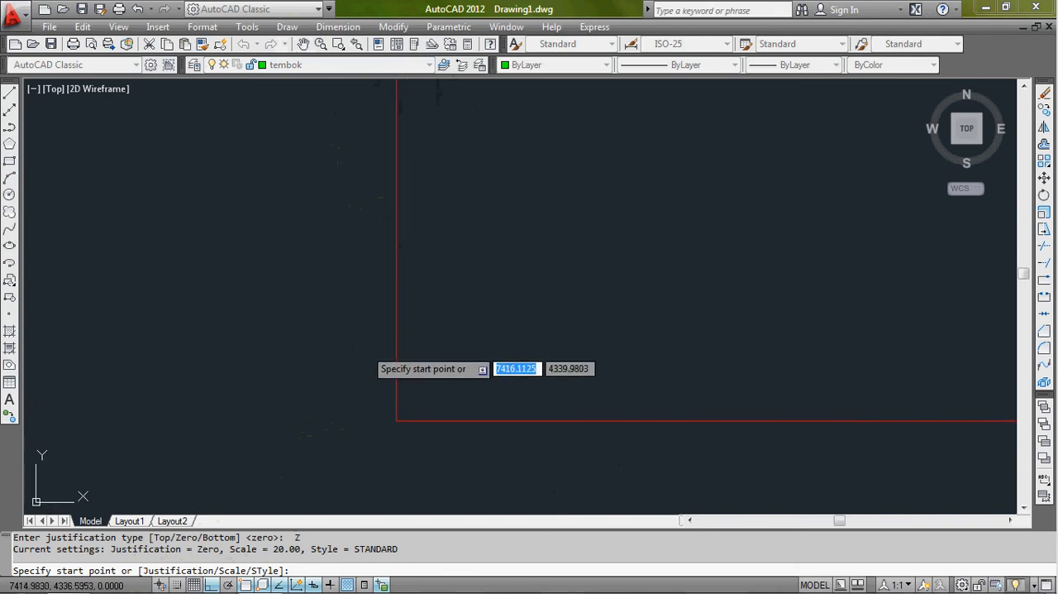
{"action": "left_click", "coordinate": [396, 421]}
{"action": "scroll", "coordinate": [389, 286], "scroll_direction": "up", "scroll_amount": 3}
{"action": "scroll", "coordinate": [399, 289], "scroll_direction": "down", "scroll_amount": 2}
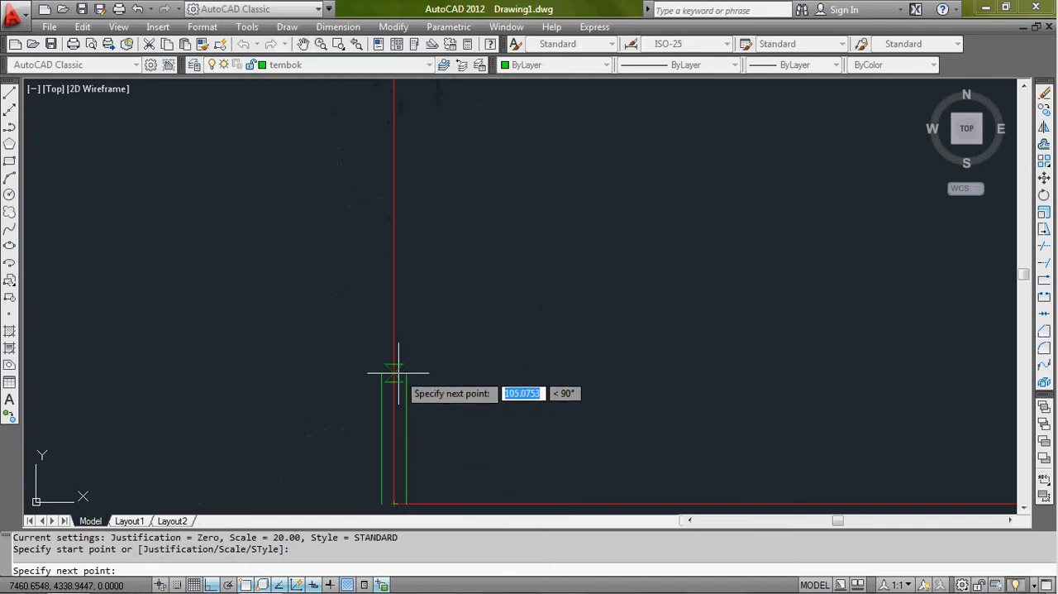
{"action": "key", "text": "Escape"}
{"action": "type", "text": "j"}
{"action": "key", "text": "Return"}
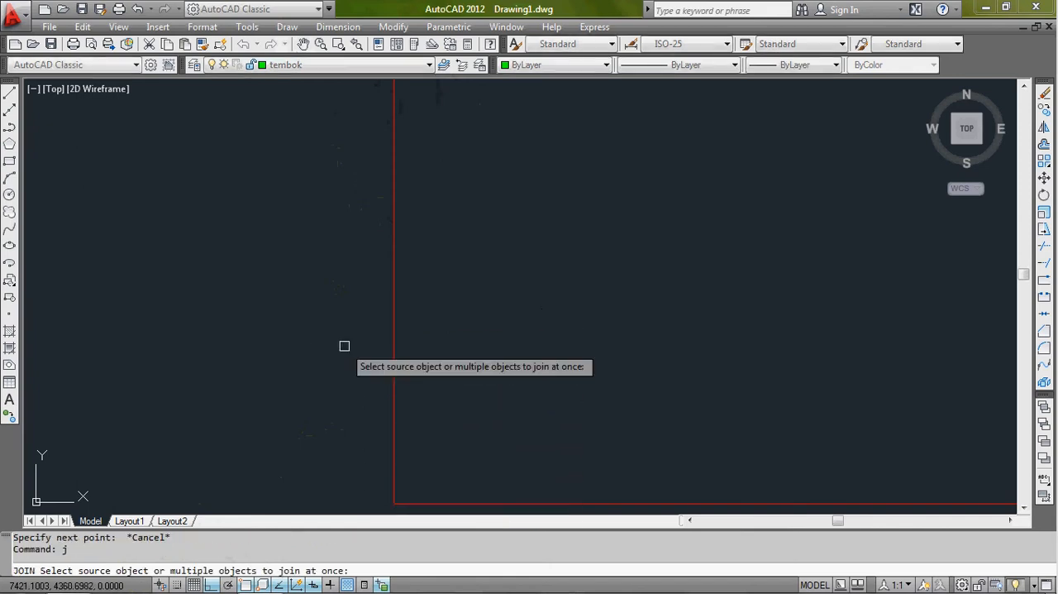
{"action": "key", "text": "Escape"}
- Draw a Top-justified multiline about 220 units long up the left axis line from the floor plan's lower-left corner
{"action": "type", "text": "ml"}
{"action": "key", "text": "Return"}
{"action": "middle_click_drag", "start_coordinate": [345, 353], "coordinate": [345, 319]}
{"action": "type", "text": "j"}
{"action": "key", "text": "Return"}
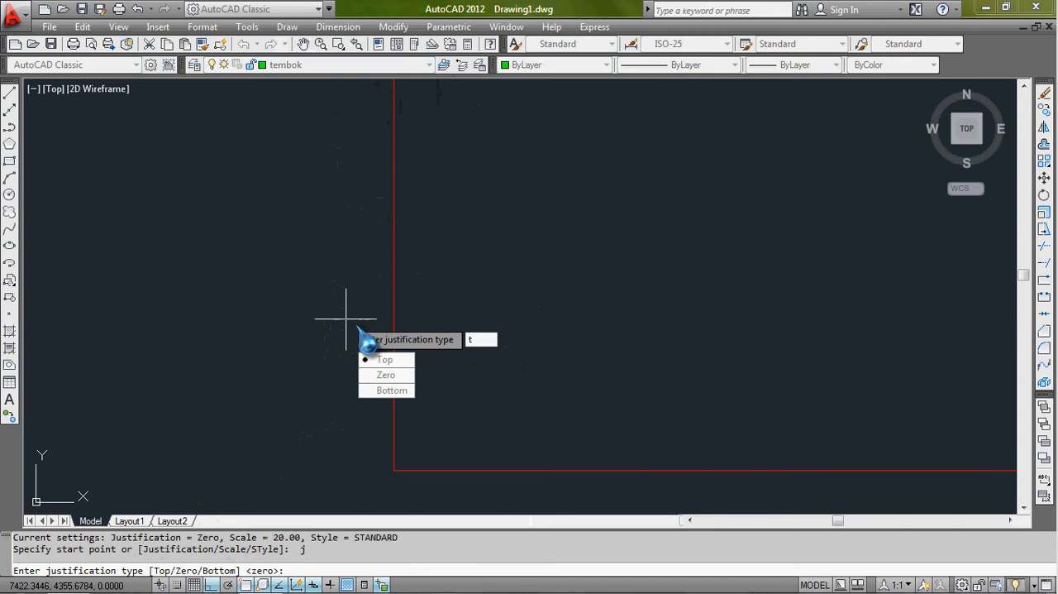
{"action": "type", "text": "t"}
{"action": "key", "text": "Return"}
{"action": "left_click", "coordinate": [395, 470]}
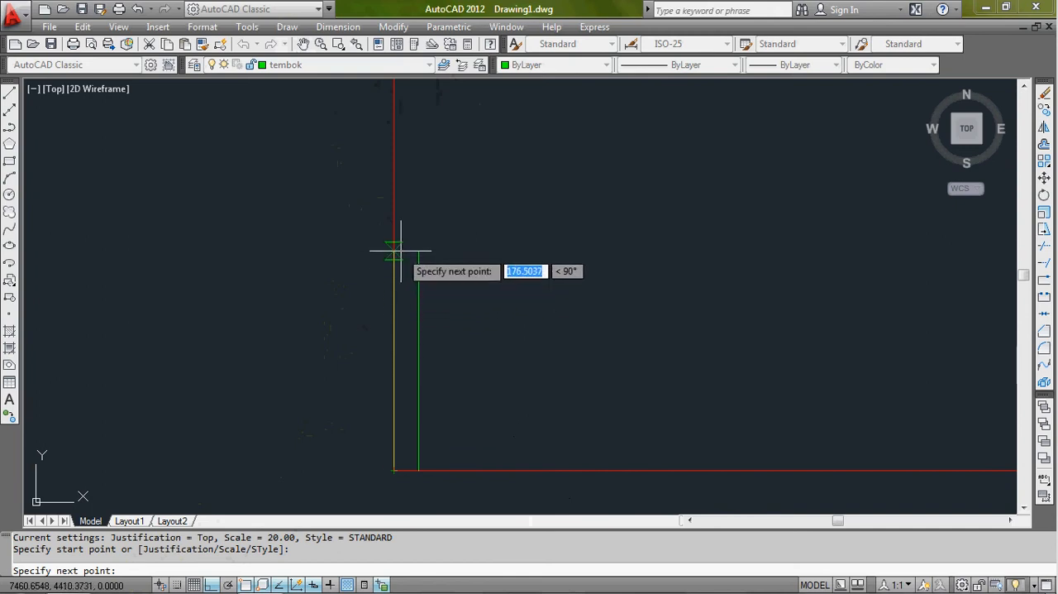
{"action": "left_click", "coordinate": [401, 249]}
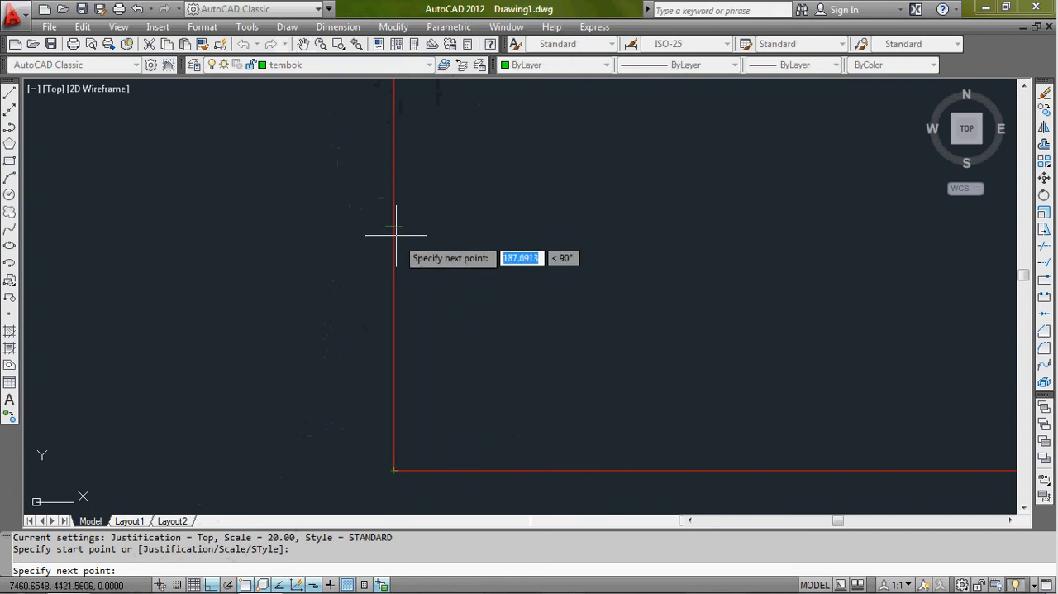
{"action": "key", "text": "Return"}
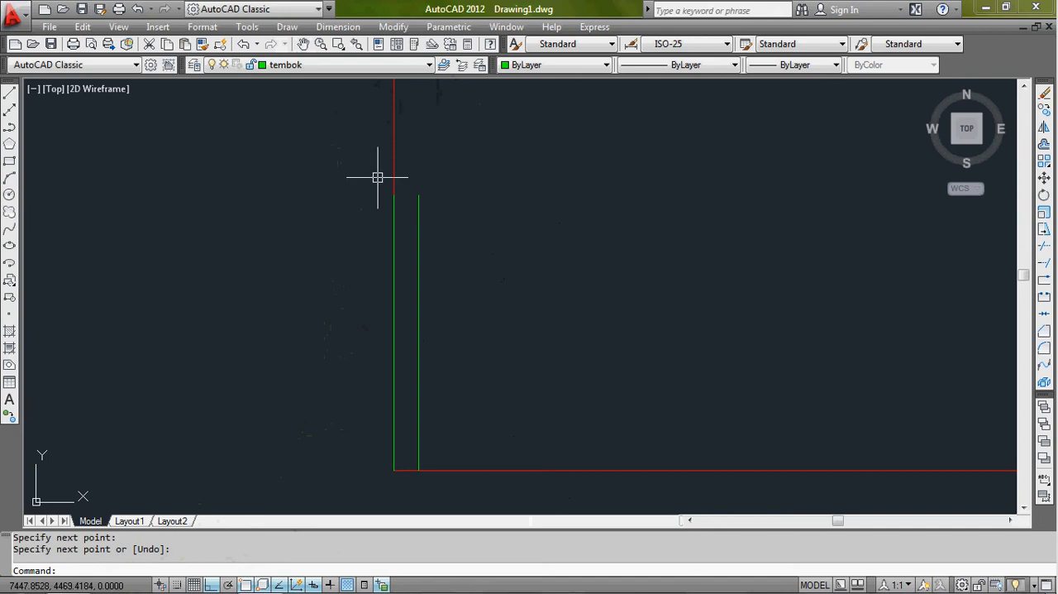
- Draw a Bottom-justified multiline about 217 units long up the left axis line from the Top-justified multiline's upper end
{"action": "middle_click_drag", "start_coordinate": [343, 239], "coordinate": [366, 322]}
{"action": "scroll", "coordinate": [356, 312], "scroll_direction": "down", "scroll_amount": 4}
{"action": "scroll", "coordinate": [367, 321], "scroll_direction": "up", "scroll_amount": 1}
{"action": "type", "text": "ml"}
{"action": "key", "text": "Return"}
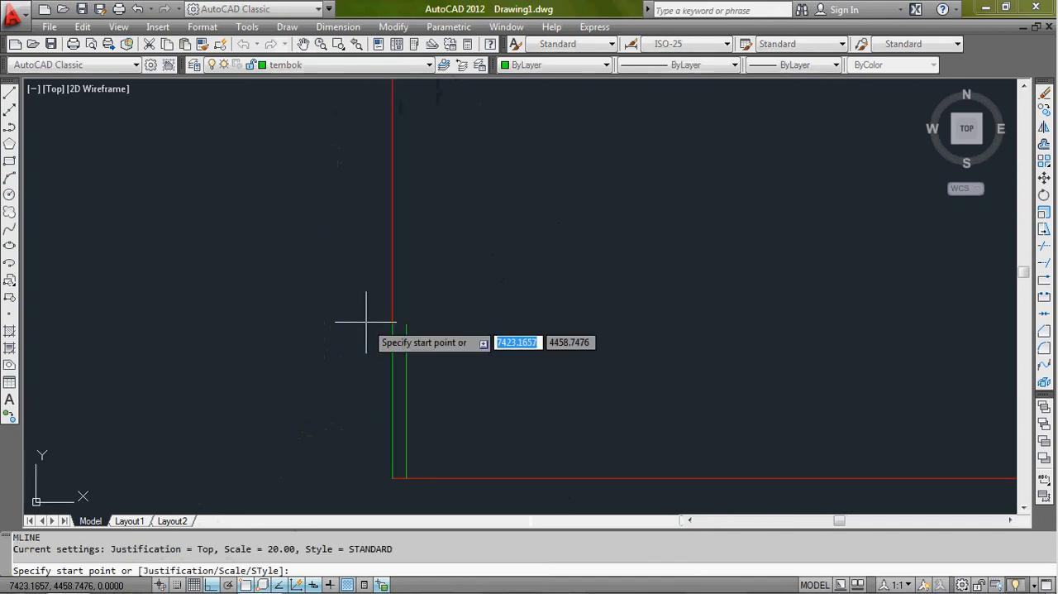
{"action": "type", "text": "j"}
{"action": "key", "text": "Return"}
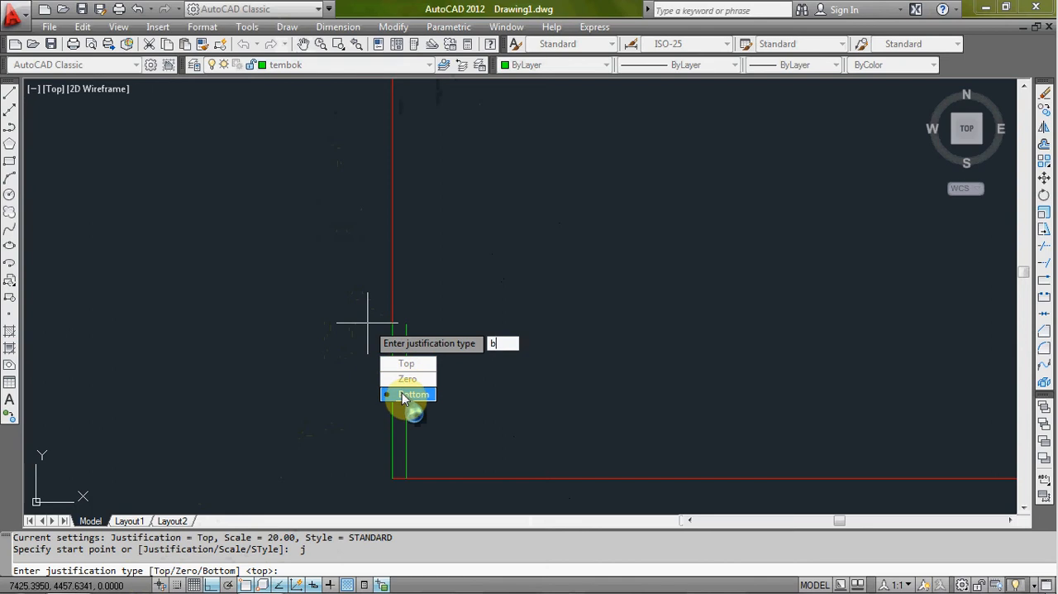
{"action": "left_click", "coordinate": [405, 397]}
{"action": "left_click", "coordinate": [389, 324]}
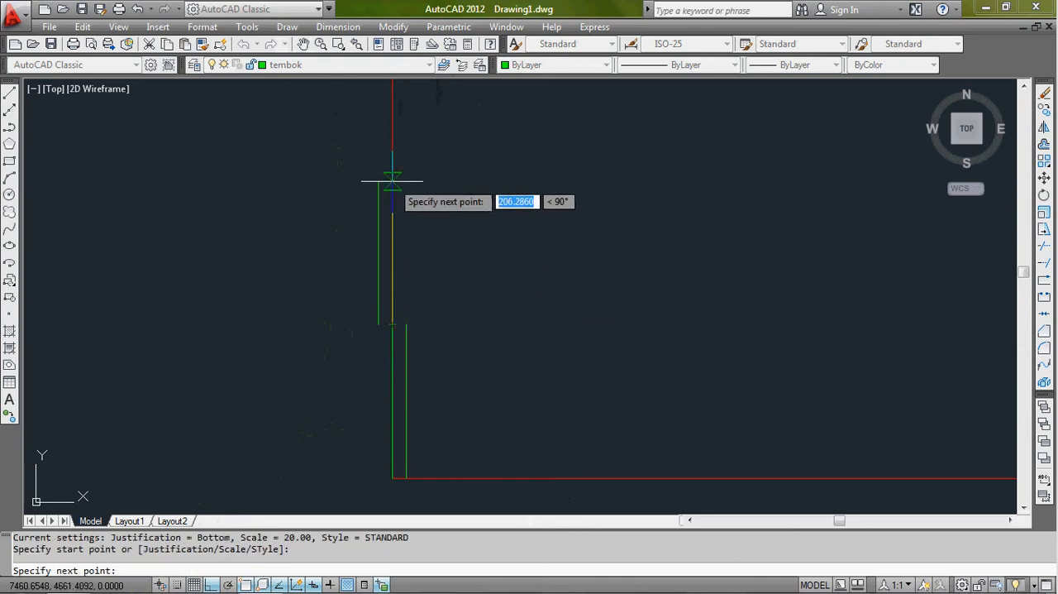
{"action": "left_click", "coordinate": [392, 174]}
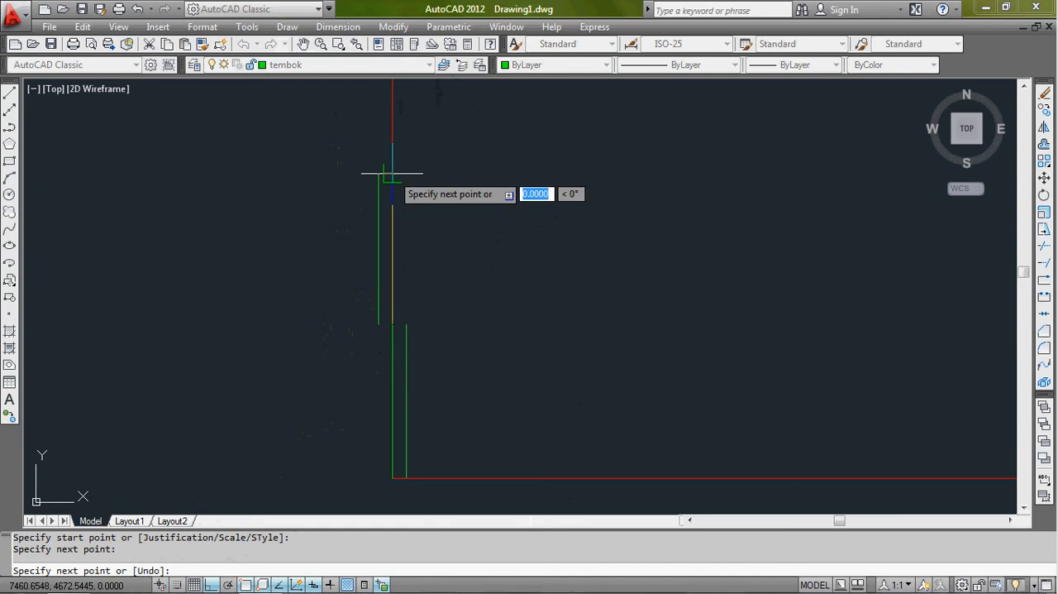
{"action": "key", "text": "Return"}
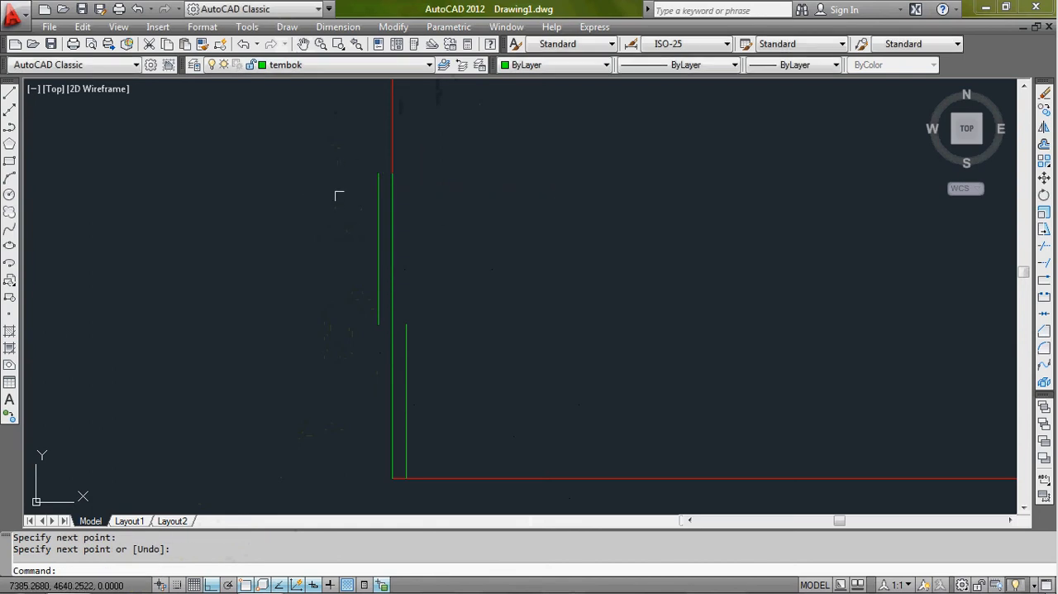
- Draw a Zero-justified multiline about 256 units long up the left axis line from the Bottom-justified multiline's upper end
{"action": "scroll", "coordinate": [405, 248], "scroll_direction": "down", "scroll_amount": 2}
{"action": "middle_click_drag", "start_coordinate": [430, 264], "coordinate": [427, 286]}
{"action": "type", "text": "ml"}
{"action": "key", "text": "Return"}
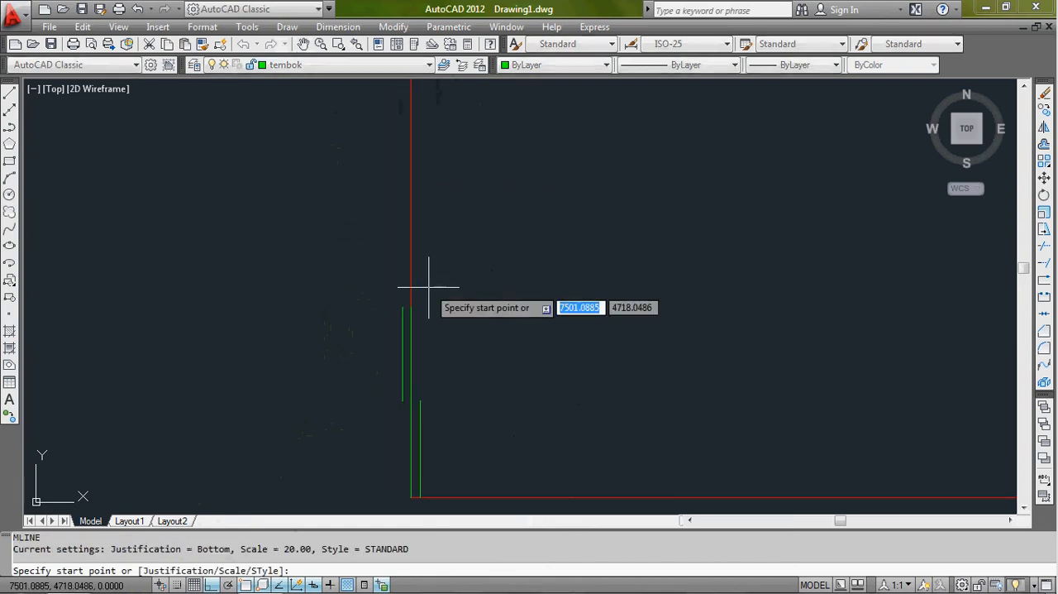
{"action": "key", "text": "Return"}
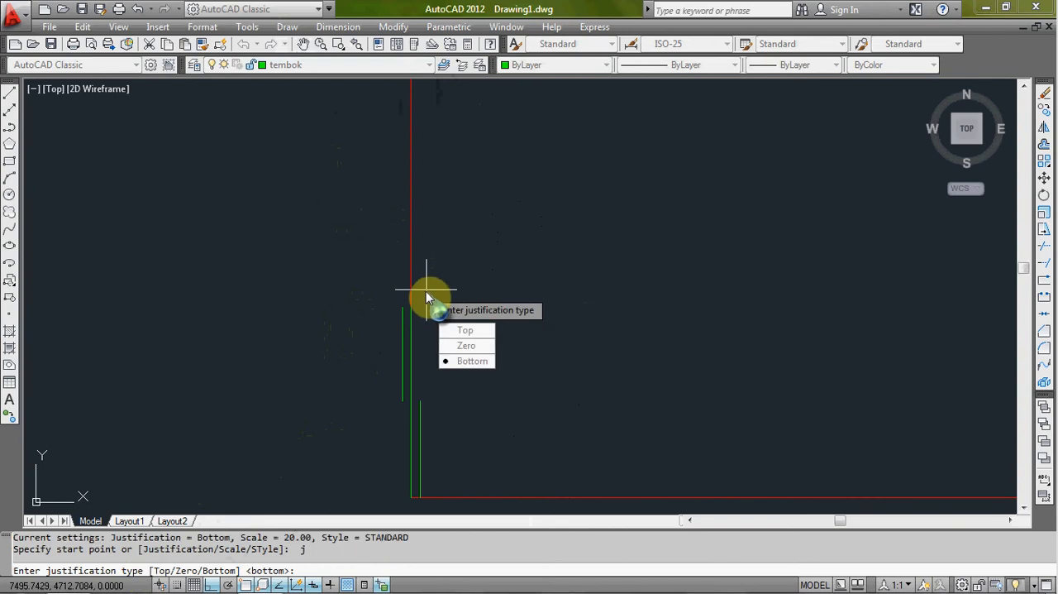
{"action": "type", "text": "z"}
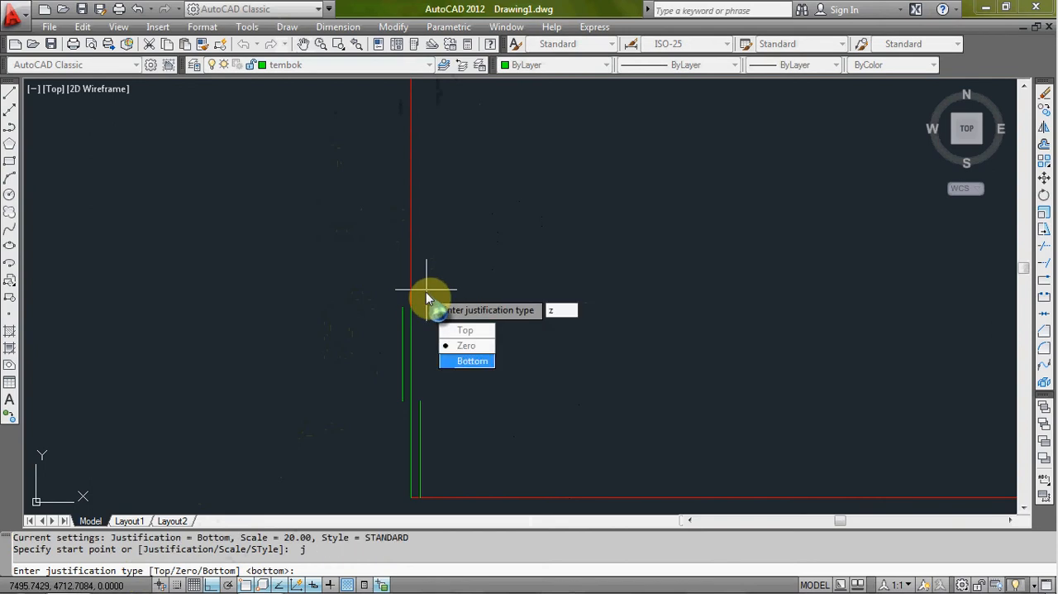
{"action": "key", "text": "Return"}
{"action": "left_click", "coordinate": [407, 304]}
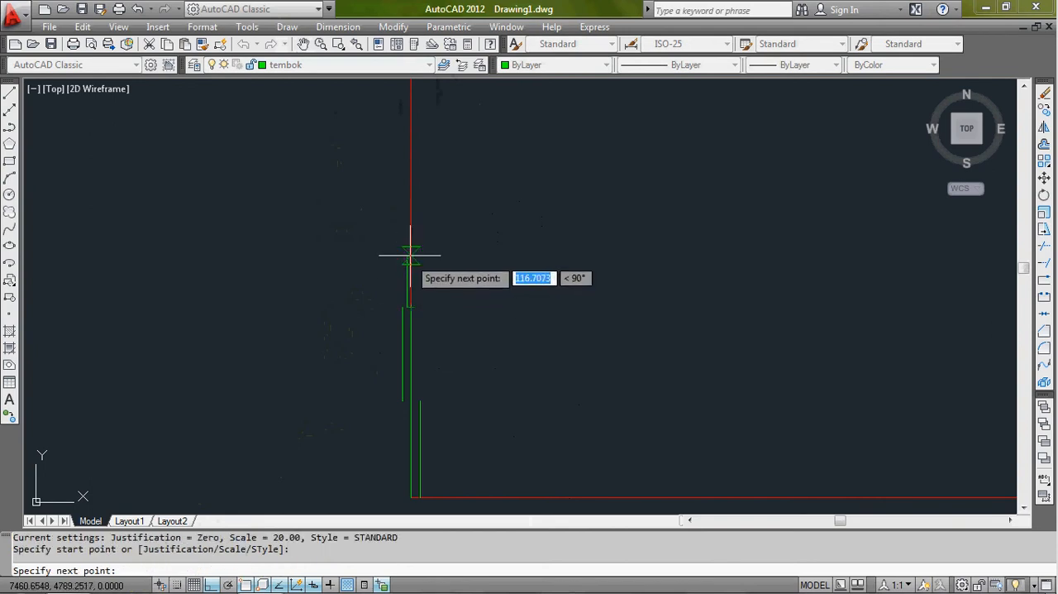
{"action": "left_click", "coordinate": [414, 185]}
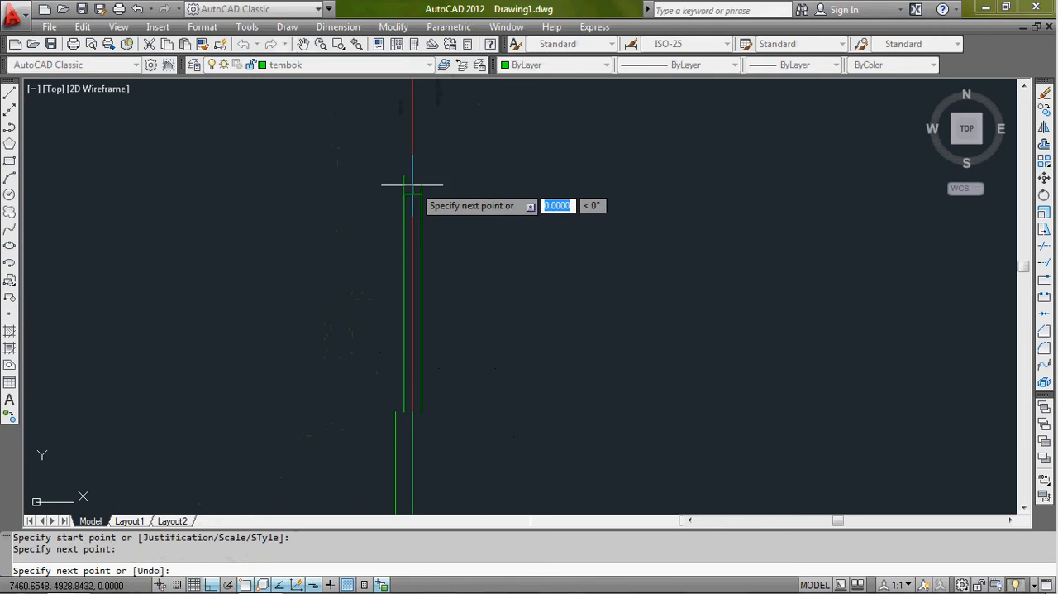
{"action": "key", "text": "Return"}
- Compare how the Top-, Bottom- and Zero-justified multilines sit relative to the red left axis line
{"action": "scroll", "coordinate": [474, 258], "scroll_direction": "down", "scroll_amount": 4}
{"action": "middle_click_drag", "start_coordinate": [474, 258], "coordinate": [493, 179]}
{"action": "scroll", "coordinate": [494, 179], "scroll_direction": "down", "scroll_amount": 4}
{"action": "scroll", "coordinate": [475, 176], "scroll_direction": "up", "scroll_amount": 3}
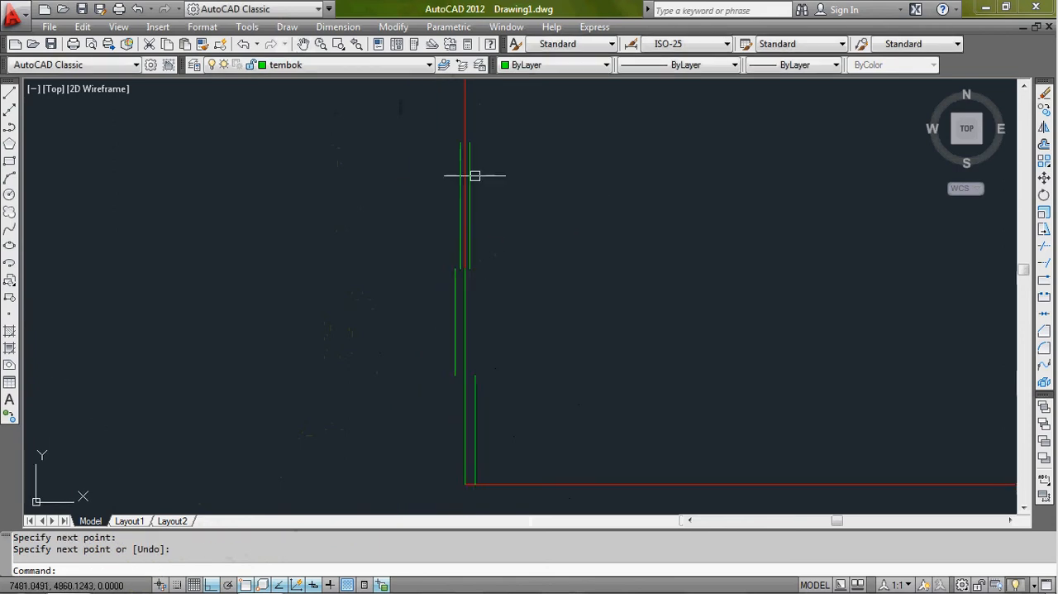
{"action": "scroll", "coordinate": [468, 190], "scroll_direction": "up", "scroll_amount": 2}
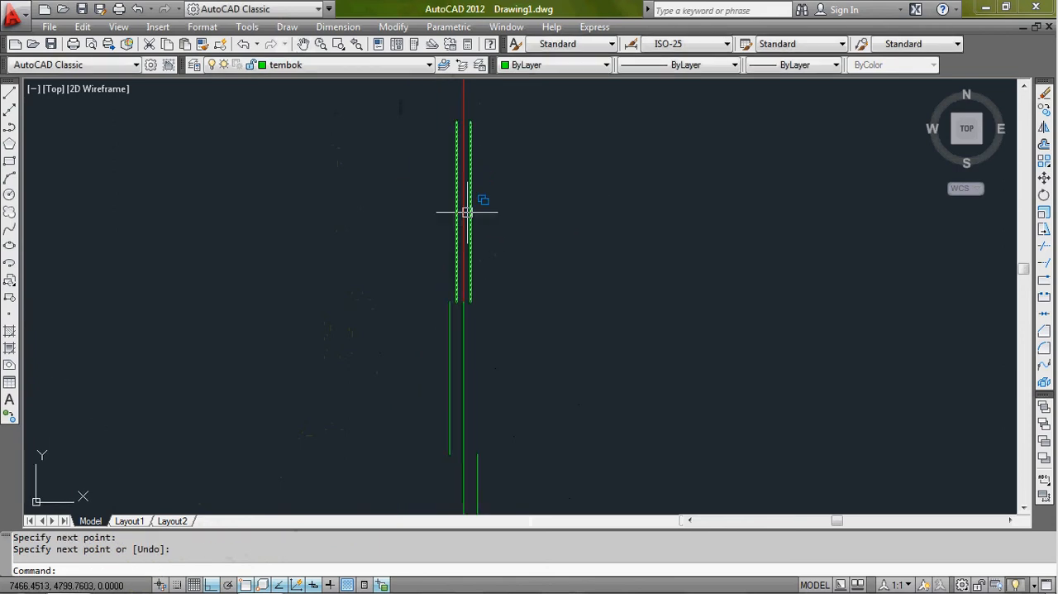
{"action": "scroll", "coordinate": [475, 284], "scroll_direction": "down", "scroll_amount": 2}
{"action": "middle_click_drag", "start_coordinate": [484, 323], "coordinate": [474, 281]}
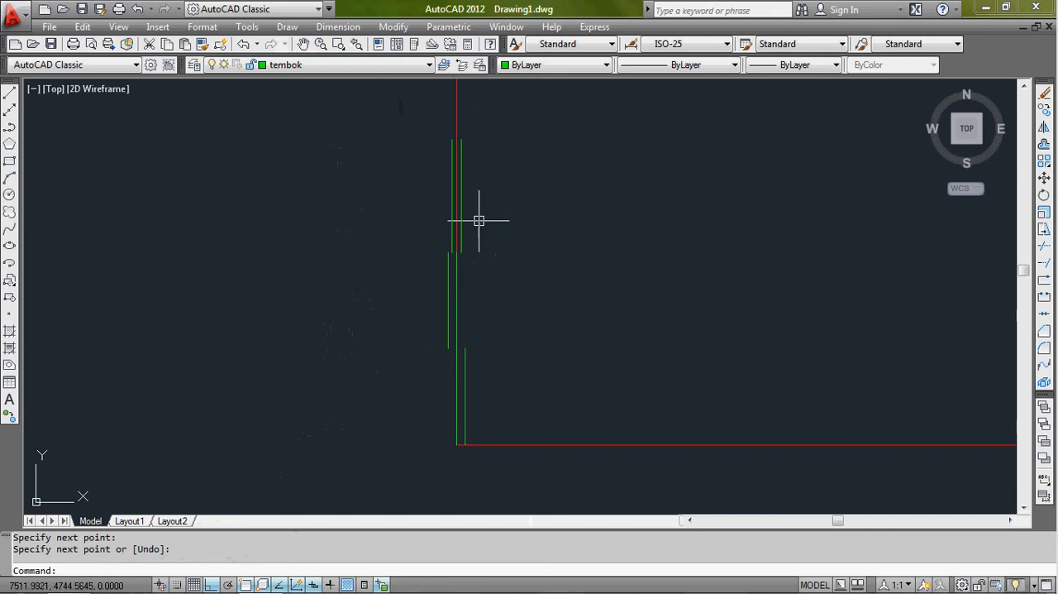
{"action": "scroll", "coordinate": [453, 157], "scroll_direction": "up", "scroll_amount": 2}
{"action": "scroll", "coordinate": [455, 177], "scroll_direction": "down", "scroll_amount": 1}
{"action": "scroll", "coordinate": [458, 191], "scroll_direction": "up", "scroll_amount": 2}
{"action": "scroll", "coordinate": [416, 213], "scroll_direction": "down", "scroll_amount": 3}
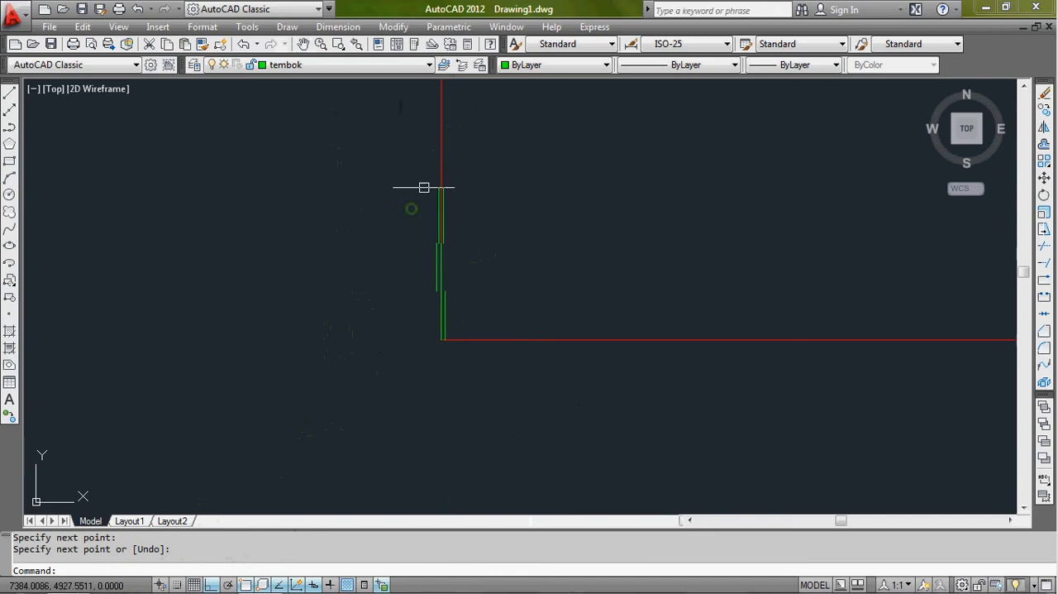
- Erase the three sample multilines along the lower part of the left axis line
{"action": "left_click", "coordinate": [421, 174]}
{"action": "left_click", "coordinate": [484, 389]}
{"action": "type", "text": "e"}
{"action": "key", "text": "Return"}
{"action": "scroll", "coordinate": [453, 320], "scroll_direction": "down", "scroll_amount": 5}
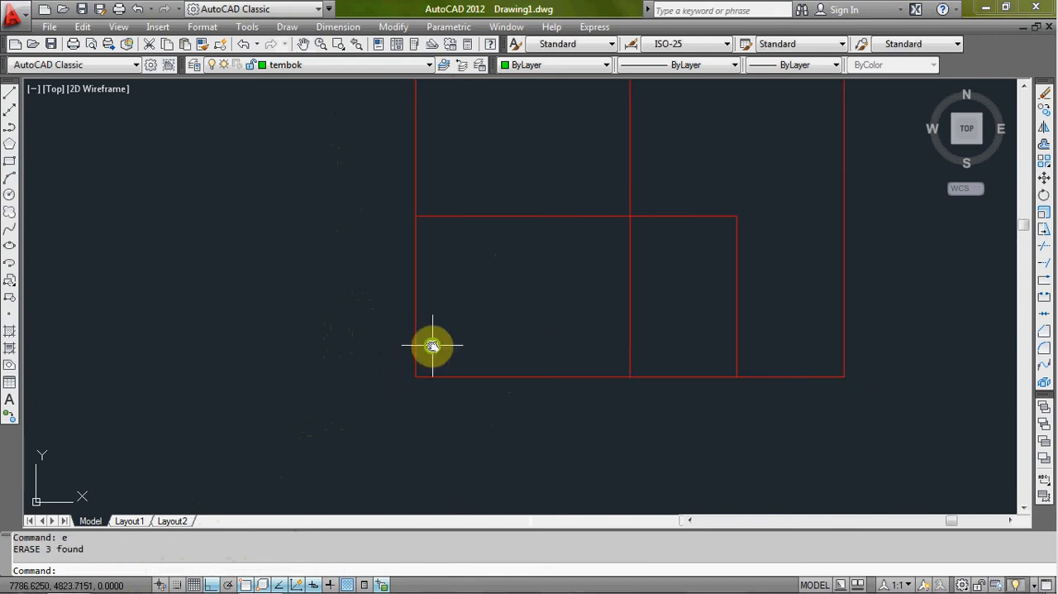
{"action": "scroll", "coordinate": [433, 378], "scroll_direction": "down", "scroll_amount": 2}
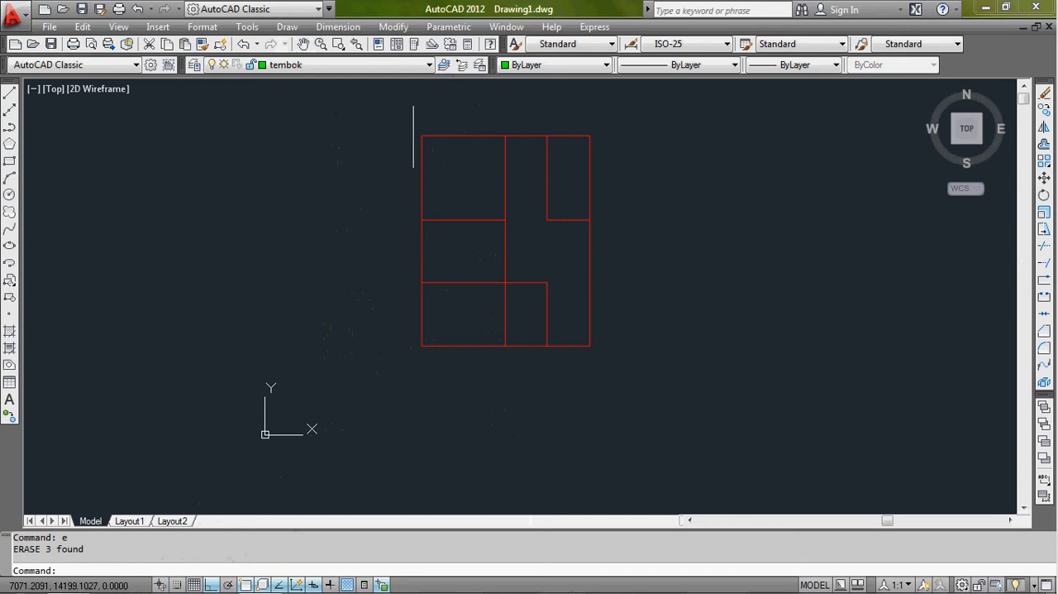
{"action": "scroll", "coordinate": [404, 187], "scroll_direction": "up", "scroll_amount": 2}
{"action": "scroll", "coordinate": [435, 414], "scroll_direction": "up", "scroll_amount": 2}
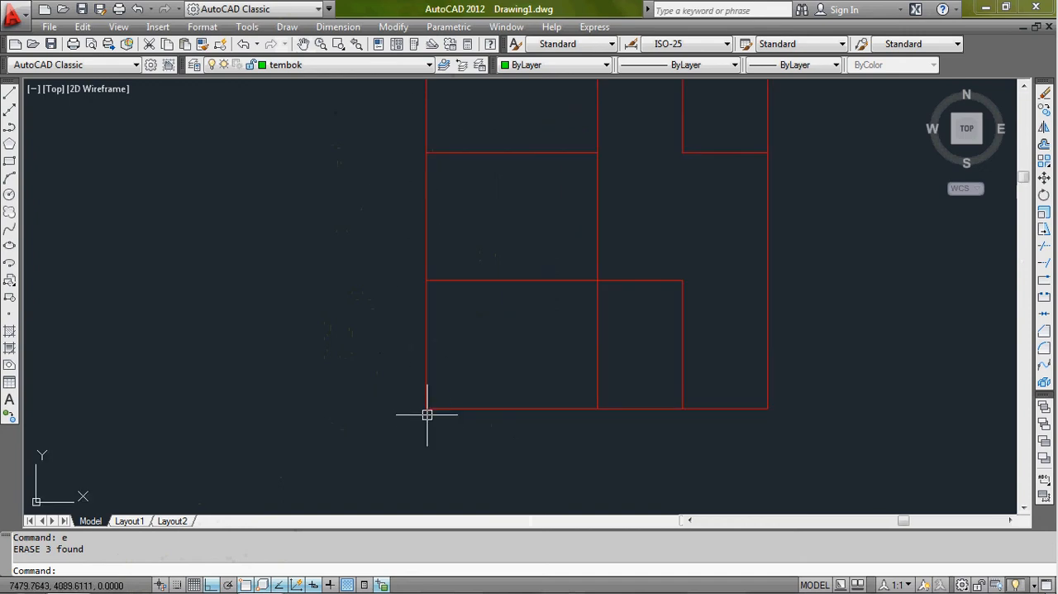
{"action": "scroll", "coordinate": [413, 390], "scroll_direction": "up", "scroll_amount": 2}
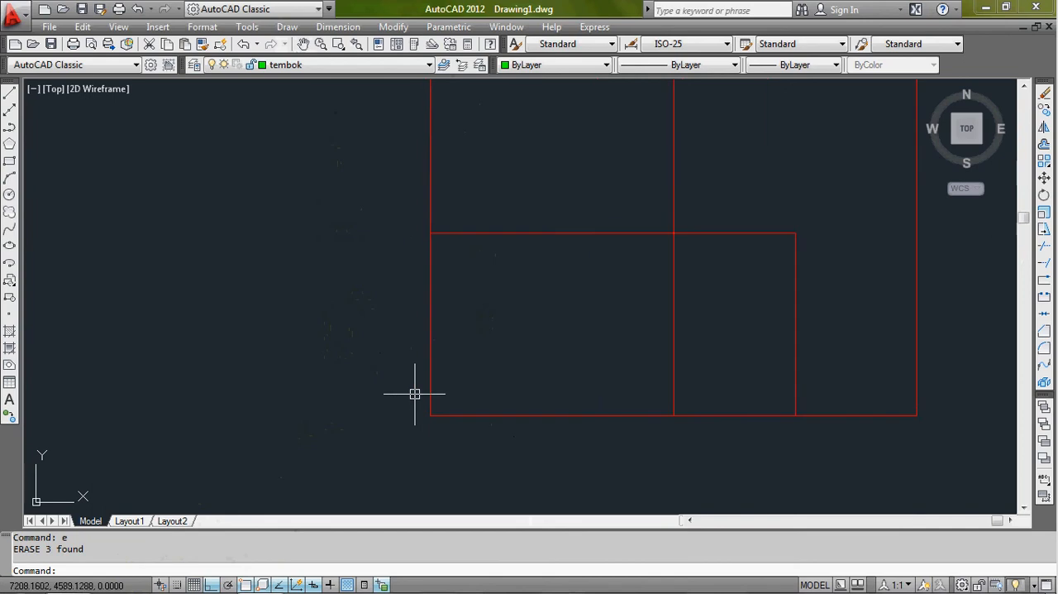
{"action": "scroll", "coordinate": [457, 394], "scroll_direction": "down", "scroll_amount": 2}
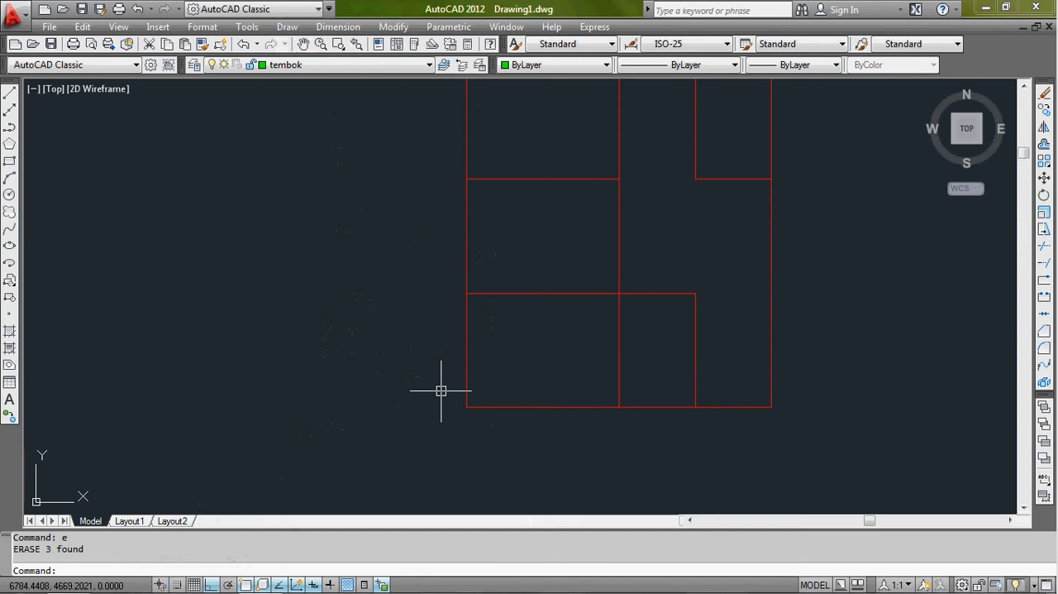
{"action": "type", "text": "ml"}
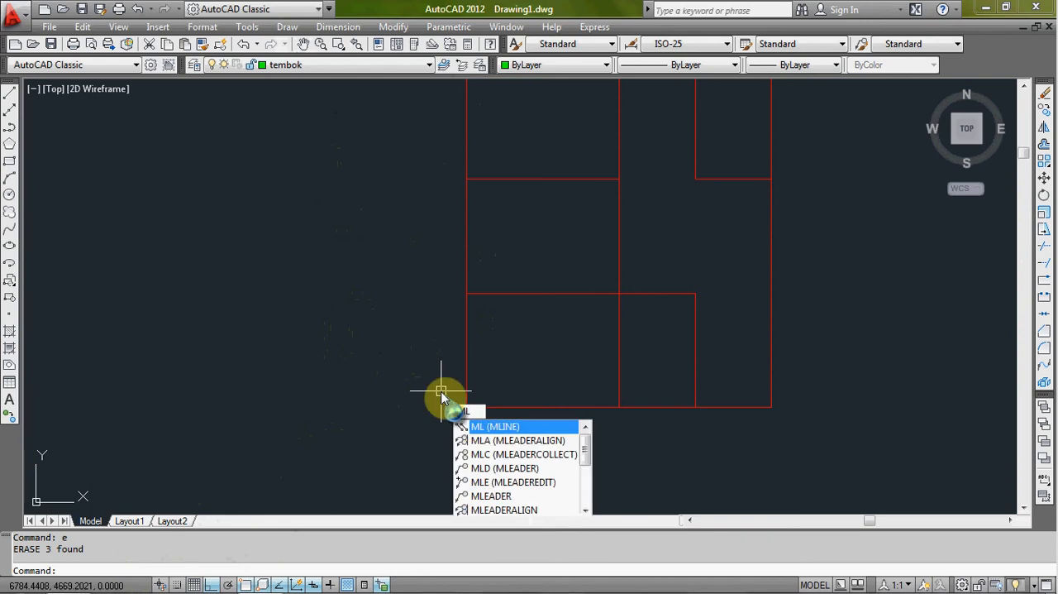
{"action": "key", "text": "Return"}
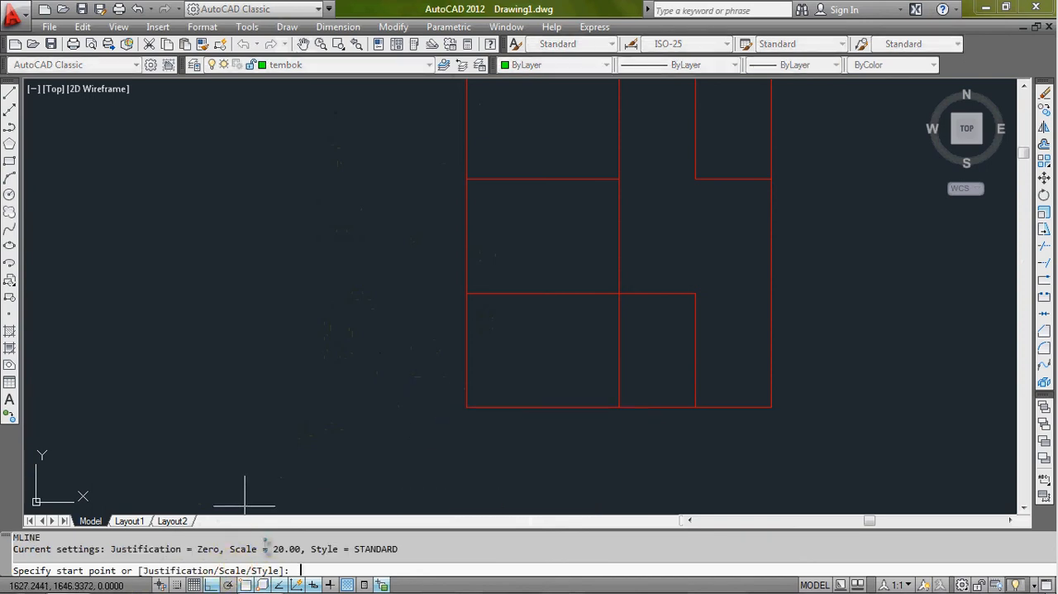
{"action": "scroll", "coordinate": [464, 412], "scroll_direction": "up", "scroll_amount": 2}
{"action": "scroll", "coordinate": [466, 403], "scroll_direction": "up", "scroll_amount": 2}
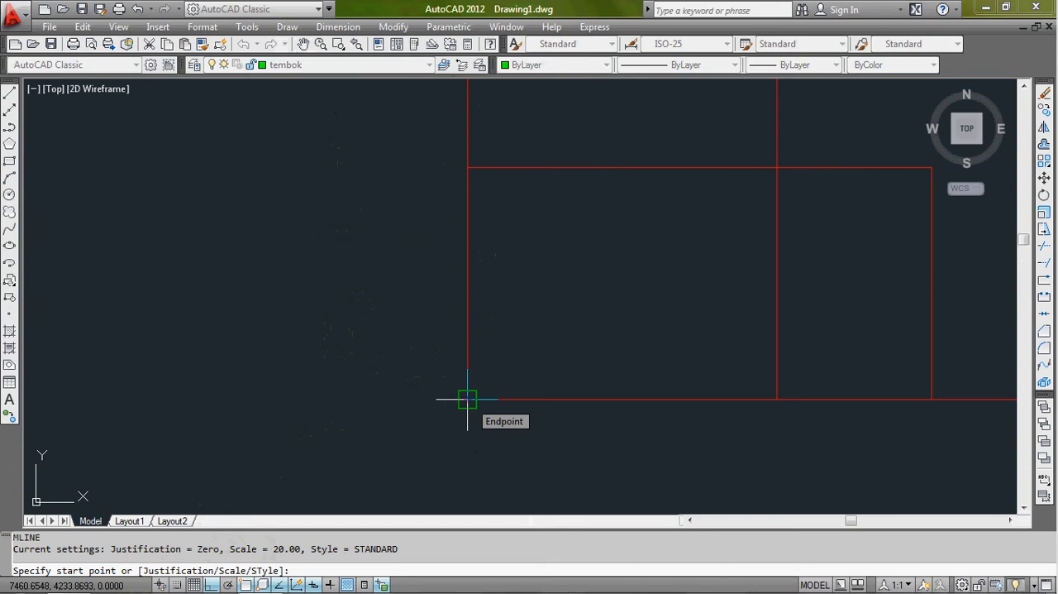
{"action": "type", "text": "12"}
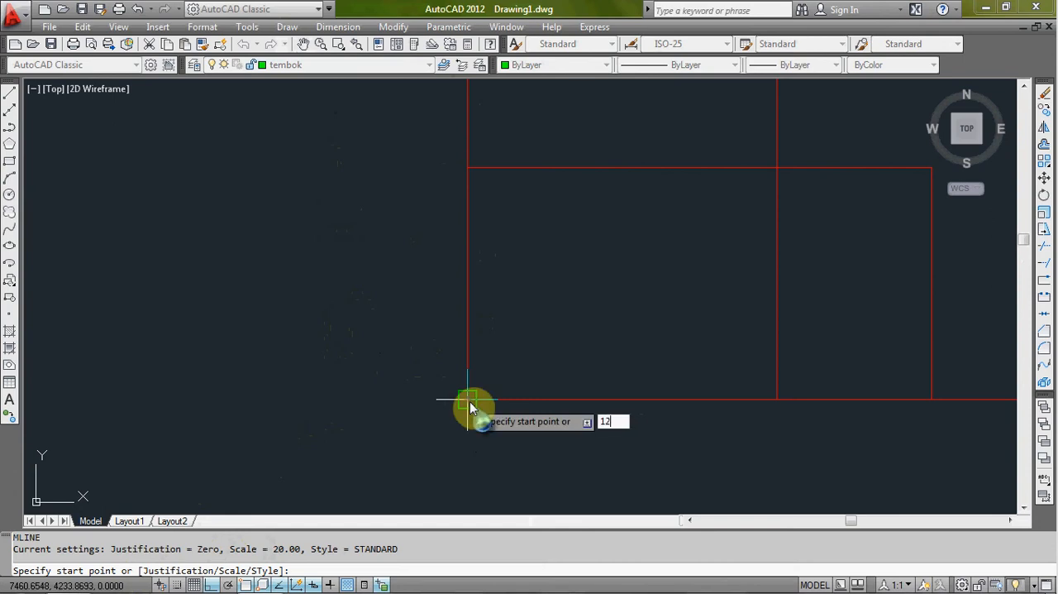
{"action": "type", "text": "0"}
{"action": "key", "text": "Return"}
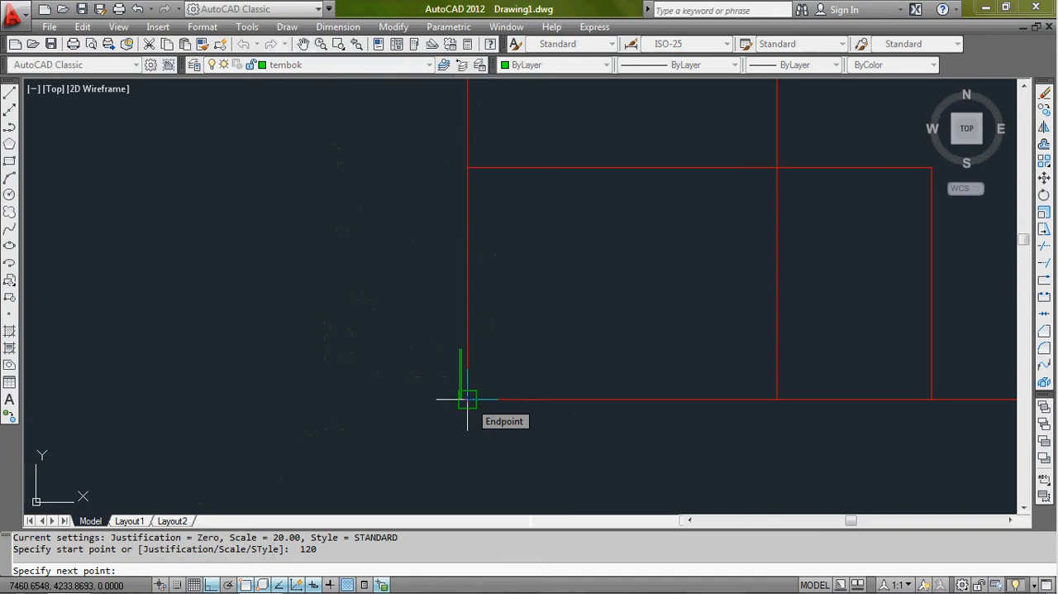
{"action": "key", "text": "Escape"}
{"action": "left_click", "coordinate": [395, 405]}
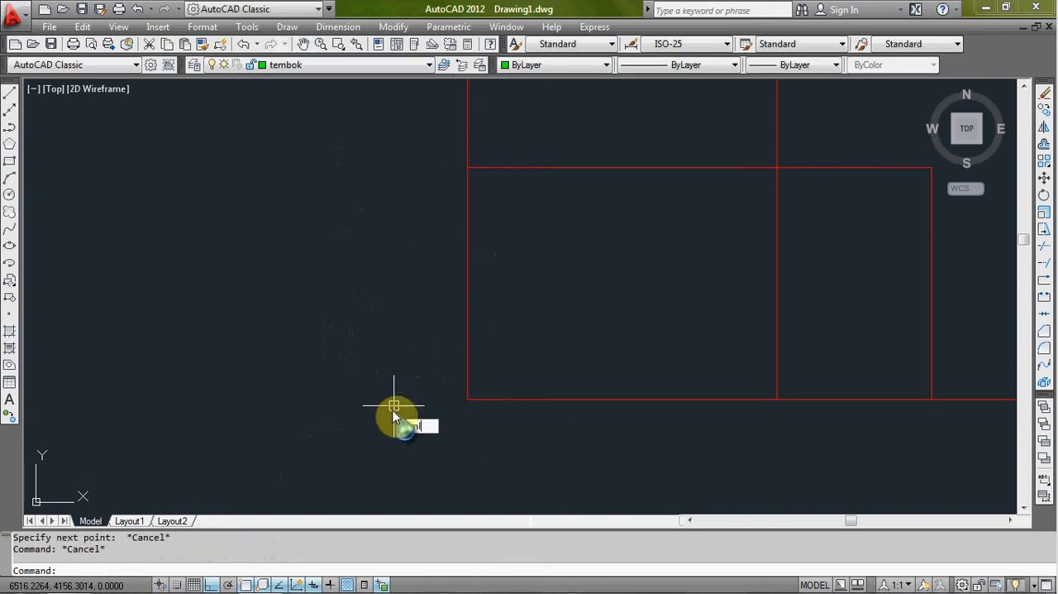
- Start a multiline with its scale set to 120 and its justification set to Zero
{"action": "type", "text": "ml"}
{"action": "key", "text": "Return"}
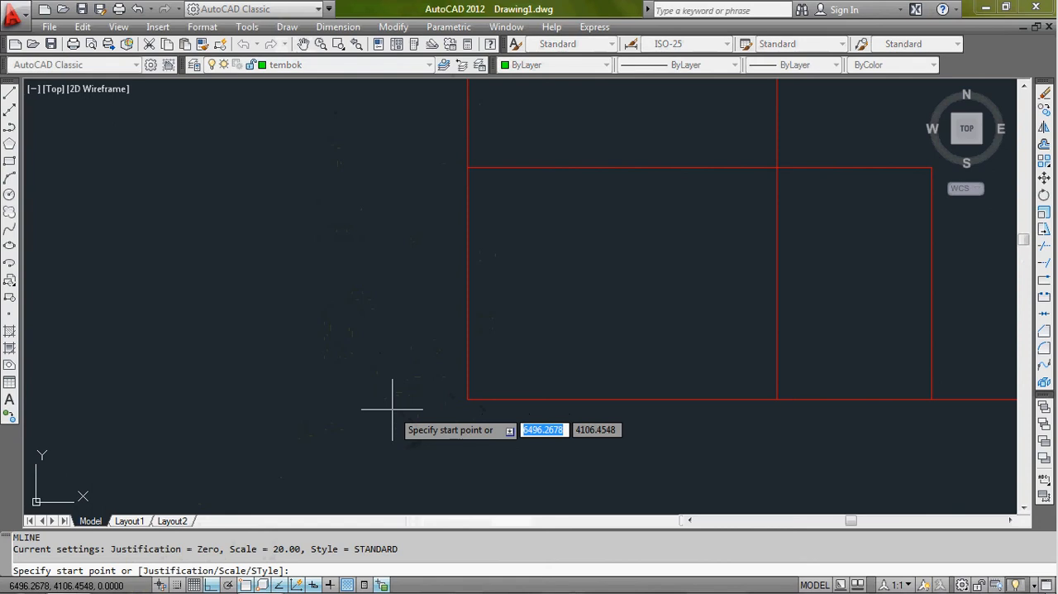
{"action": "type", "text": "s"}
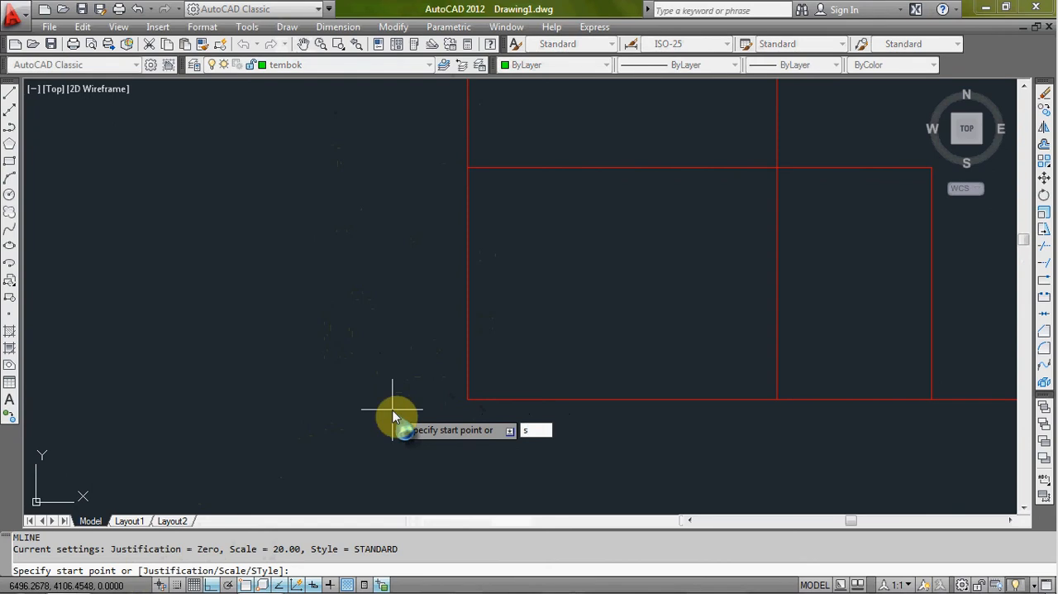
{"action": "key", "text": "Return"}
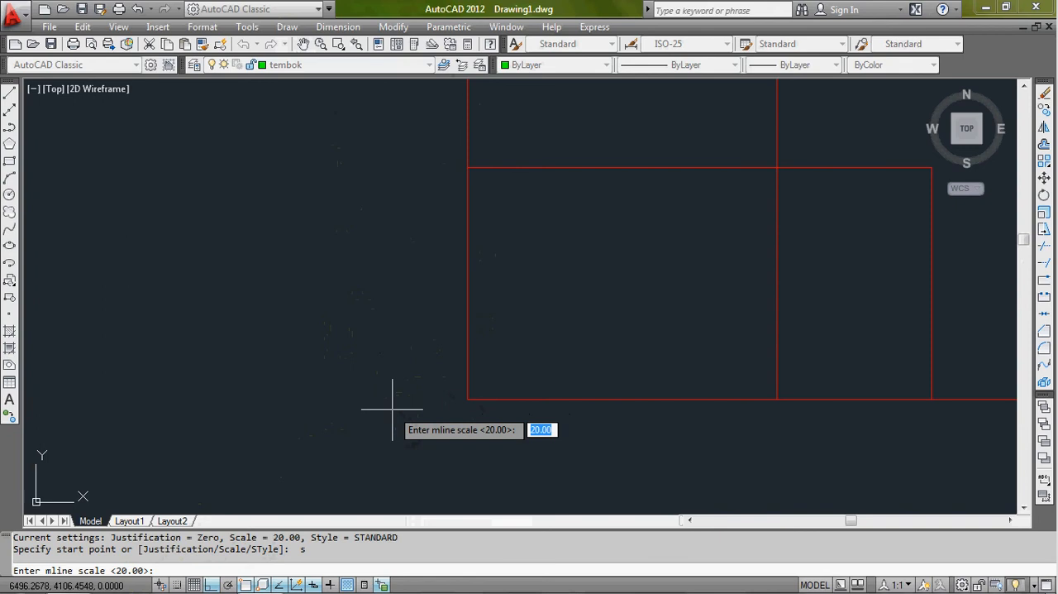
{"action": "type", "text": "120"}
{"action": "key", "text": "Return"}
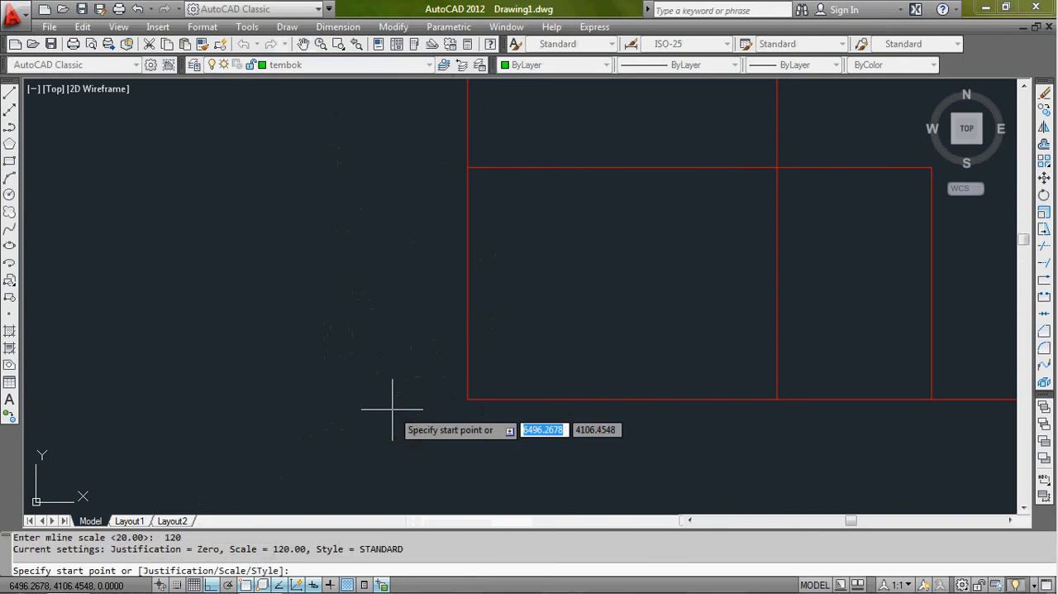
{"action": "type", "text": "j"}
{"action": "key", "text": "Return"}
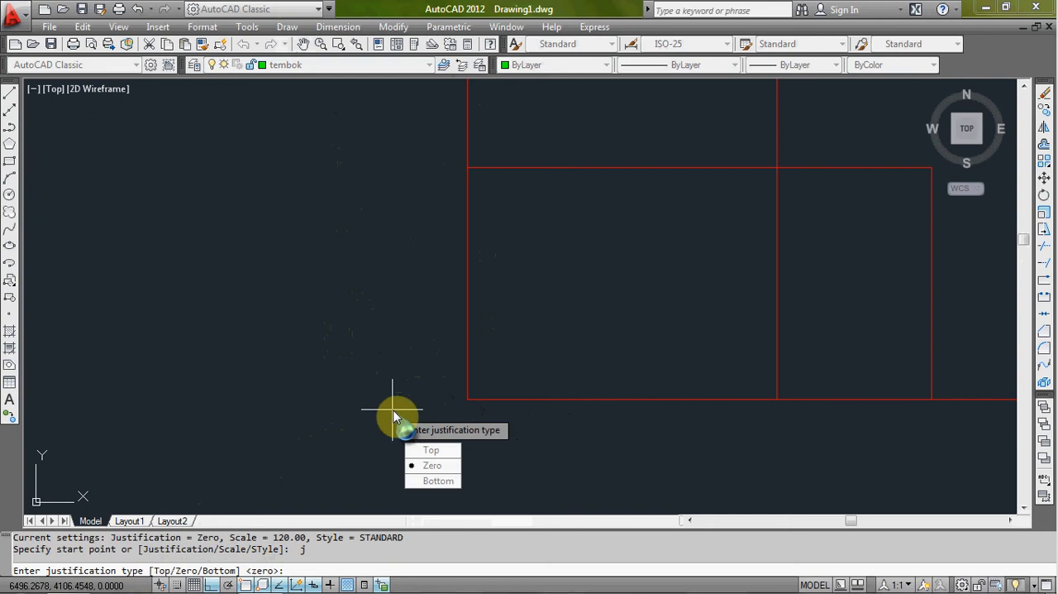
{"action": "type", "text": "z"}
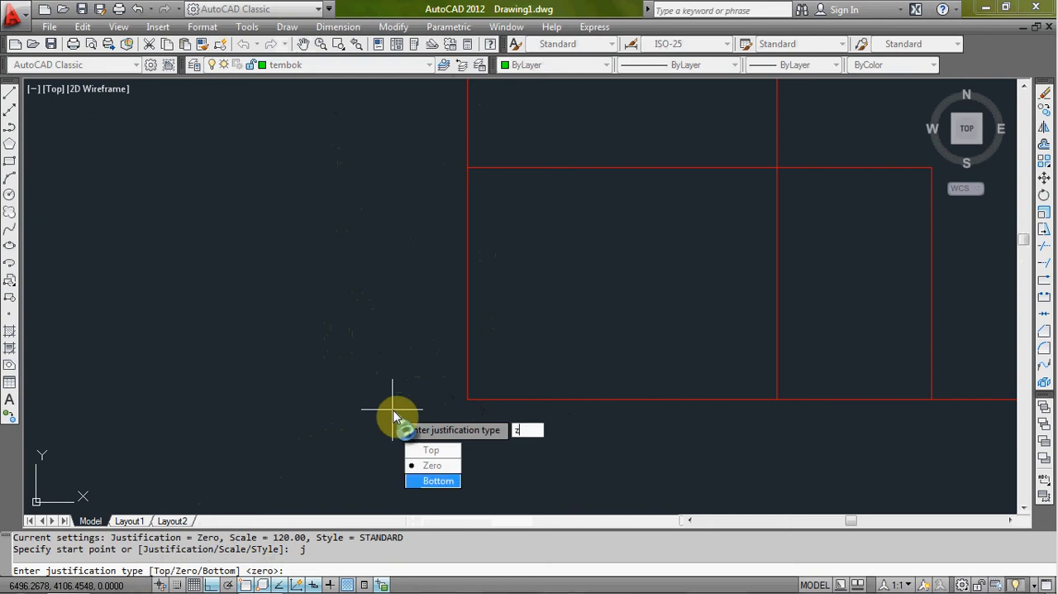
{"action": "key", "text": "Return"}
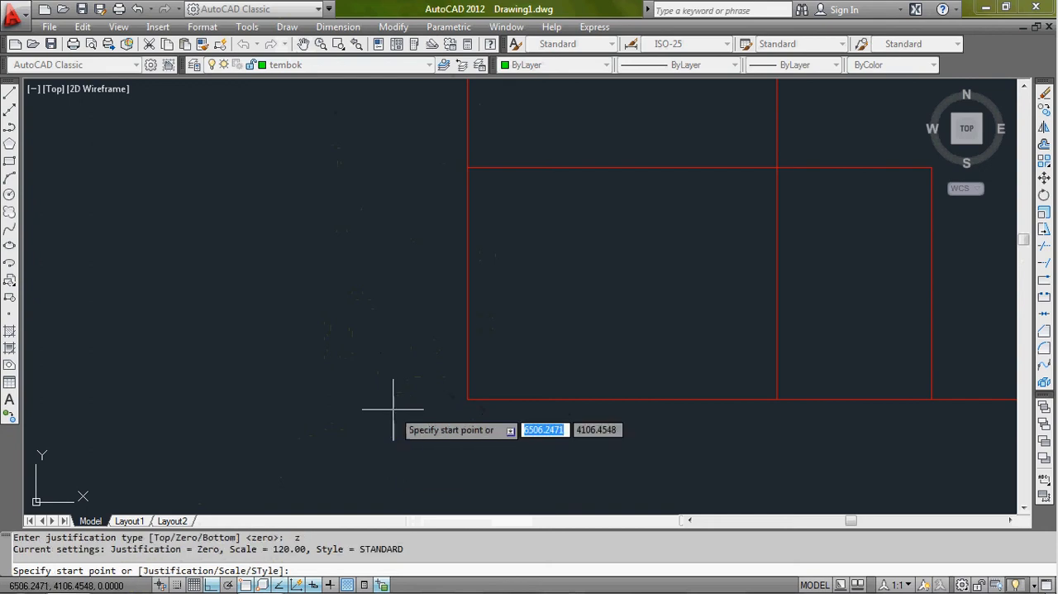
- Draw the left and top outer walls as a multiline from the lower-left axis corner through the upper-left to the upper-right corner
{"action": "left_click", "coordinate": [467, 400]}
{"action": "scroll", "coordinate": [468, 248], "scroll_direction": "down", "scroll_amount": 5}
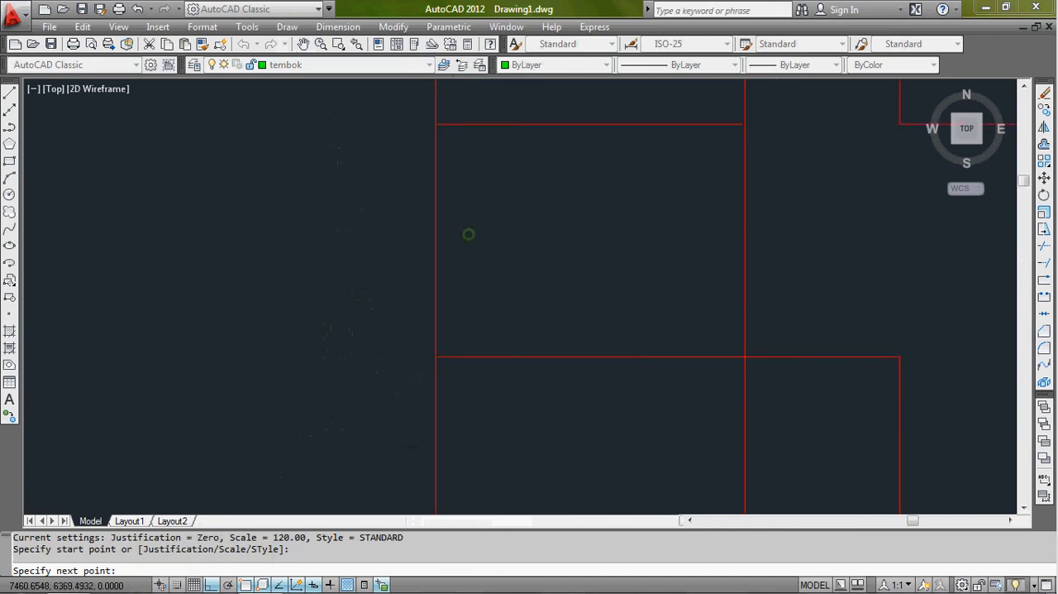
{"action": "scroll", "coordinate": [437, 184], "scroll_direction": "up", "scroll_amount": 6}
{"action": "left_click", "coordinate": [437, 183]}
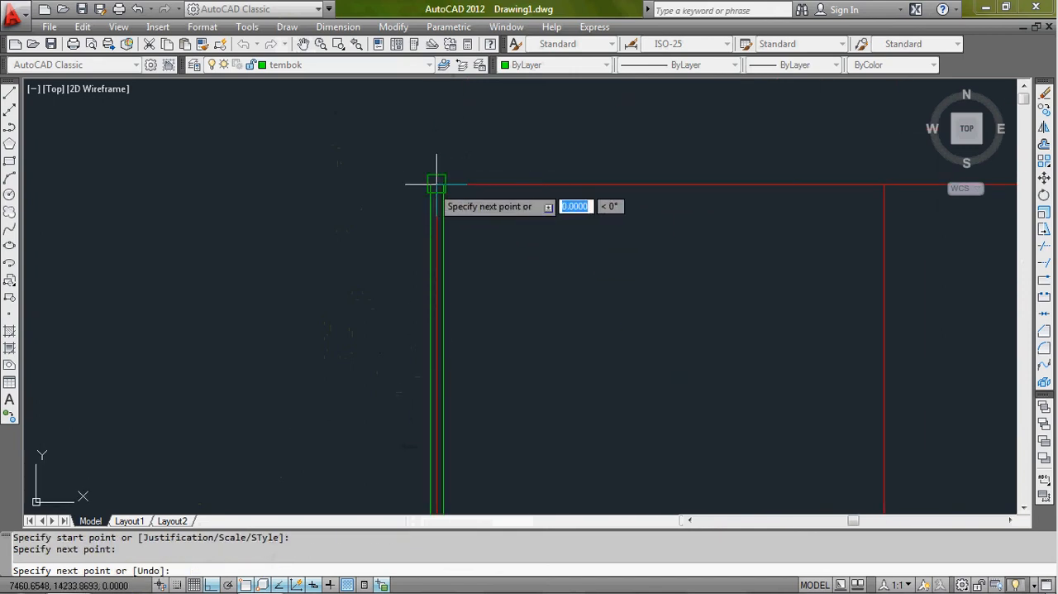
{"action": "scroll", "coordinate": [731, 195], "scroll_direction": "down", "scroll_amount": 2}
{"action": "middle_click_drag", "start_coordinate": [759, 197], "coordinate": [472, 212]}
{"action": "scroll", "coordinate": [472, 213], "scroll_direction": "down", "scroll_amount": 2}
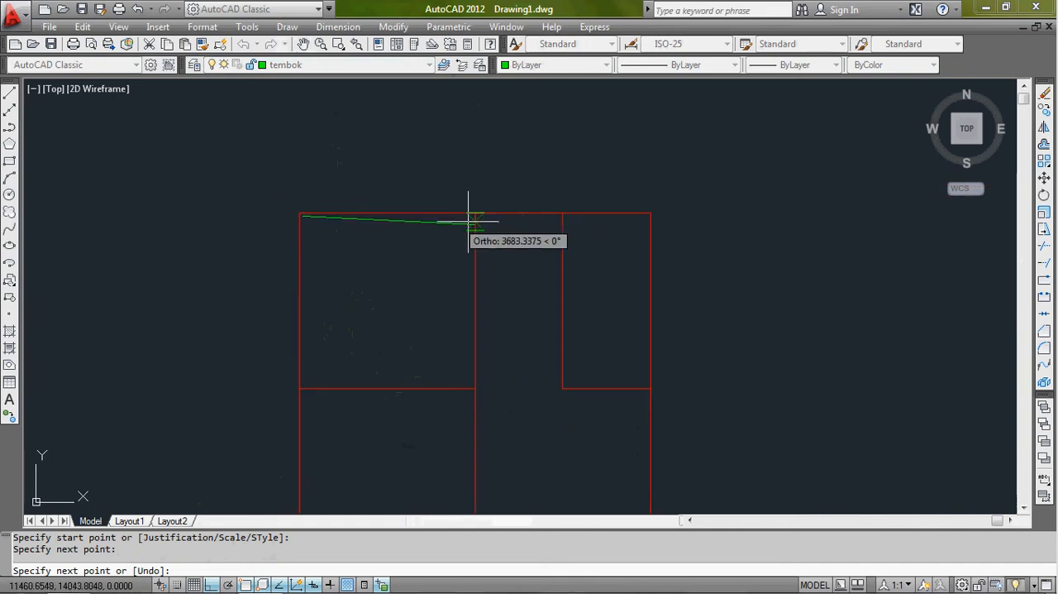
{"action": "left_click", "coordinate": [650, 212]}
- Continue the outer wall multiline down the right axis line and back along the bottom axis line to the lower-left corner, ending it there
{"action": "middle_click_drag", "start_coordinate": [641, 359], "coordinate": [633, 208]}
{"action": "scroll", "coordinate": [633, 207], "scroll_direction": "down", "scroll_amount": 2}
{"action": "scroll", "coordinate": [652, 276], "scroll_direction": "up", "scroll_amount": 2}
{"action": "scroll", "coordinate": [654, 403], "scroll_direction": "up", "scroll_amount": 3}
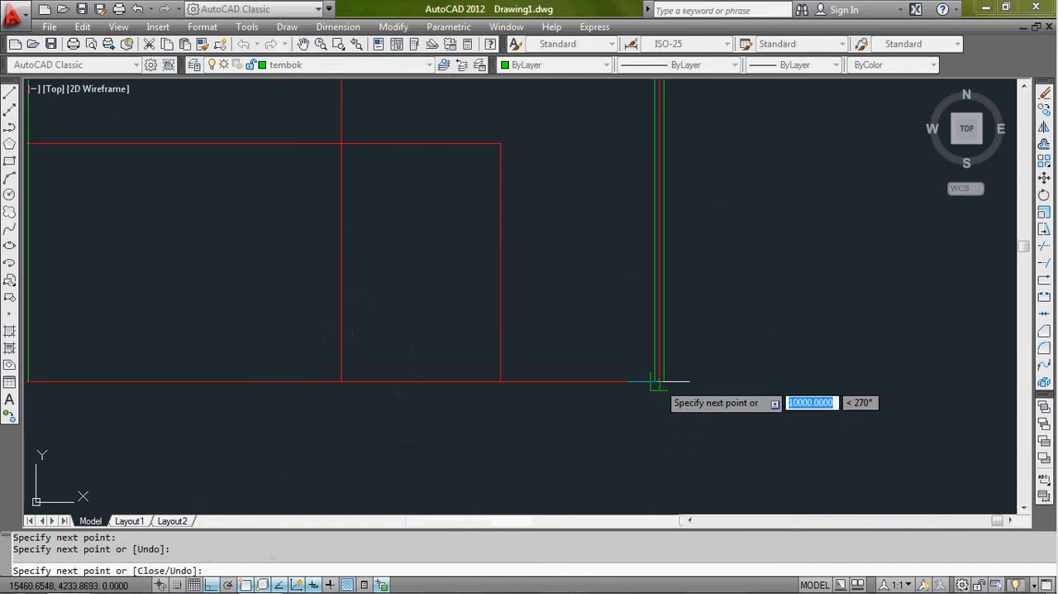
{"action": "left_click", "coordinate": [654, 381]}
{"action": "middle_click_drag", "start_coordinate": [303, 378], "coordinate": [728, 345]}
{"action": "left_click", "coordinate": [448, 349]}
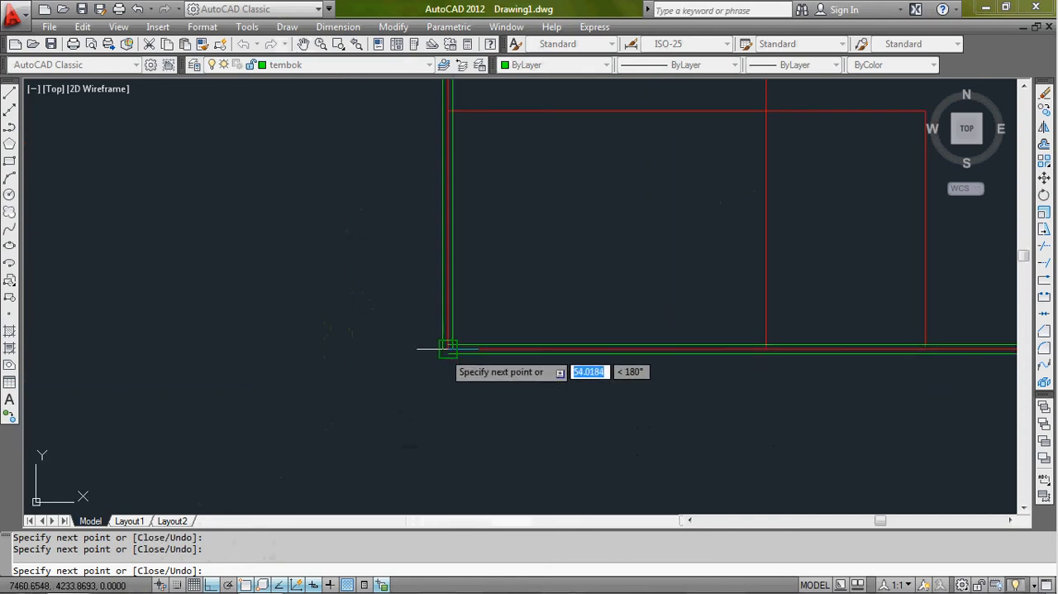
{"action": "key", "text": "Return"}
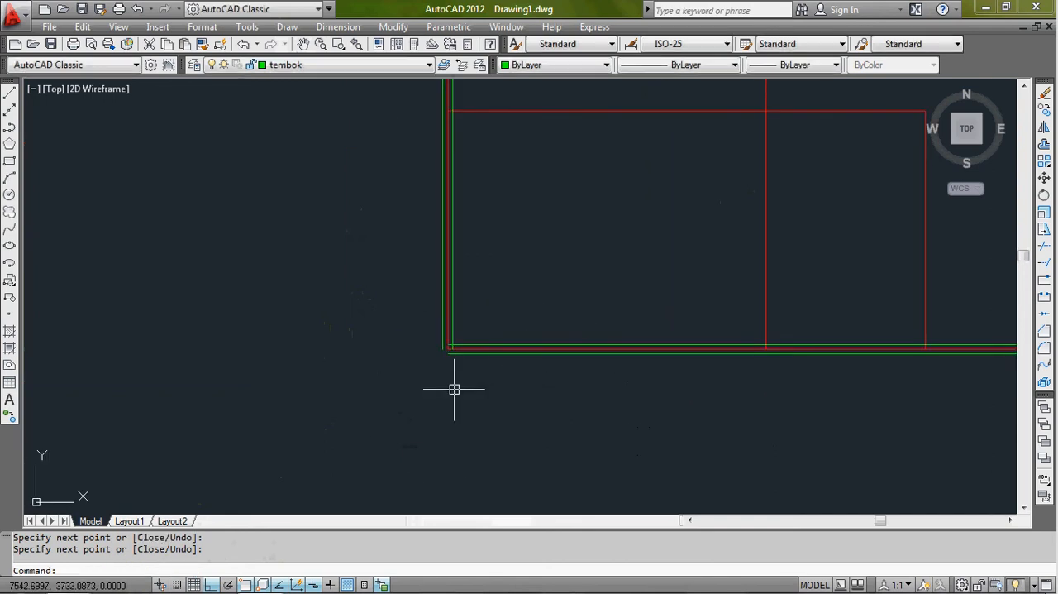
- Draw the central vertical wall as a multiline along its axis from the bottom outer wall's axis to the top outer wall's axis
{"action": "scroll", "coordinate": [454, 386], "scroll_direction": "down", "scroll_amount": 2}
{"action": "middle_click_drag", "start_coordinate": [593, 351], "coordinate": [400, 379]}
{"action": "scroll", "coordinate": [454, 328], "scroll_direction": "down", "scroll_amount": 2}
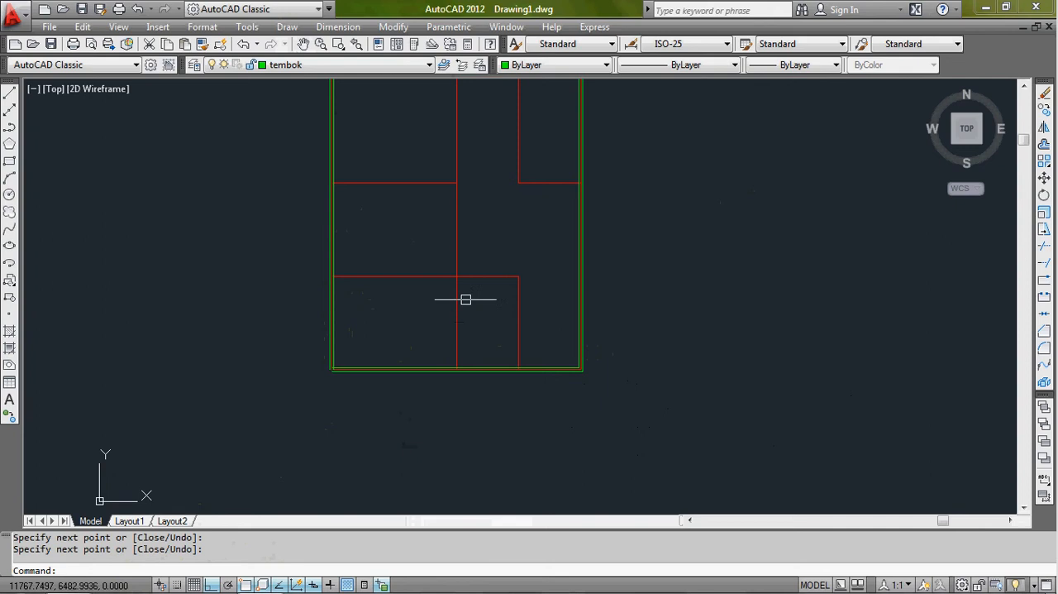
{"action": "scroll", "coordinate": [465, 295], "scroll_direction": "up", "scroll_amount": 3}
{"action": "scroll", "coordinate": [436, 461], "scroll_direction": "up", "scroll_amount": 3}
{"action": "key", "text": "Return"}
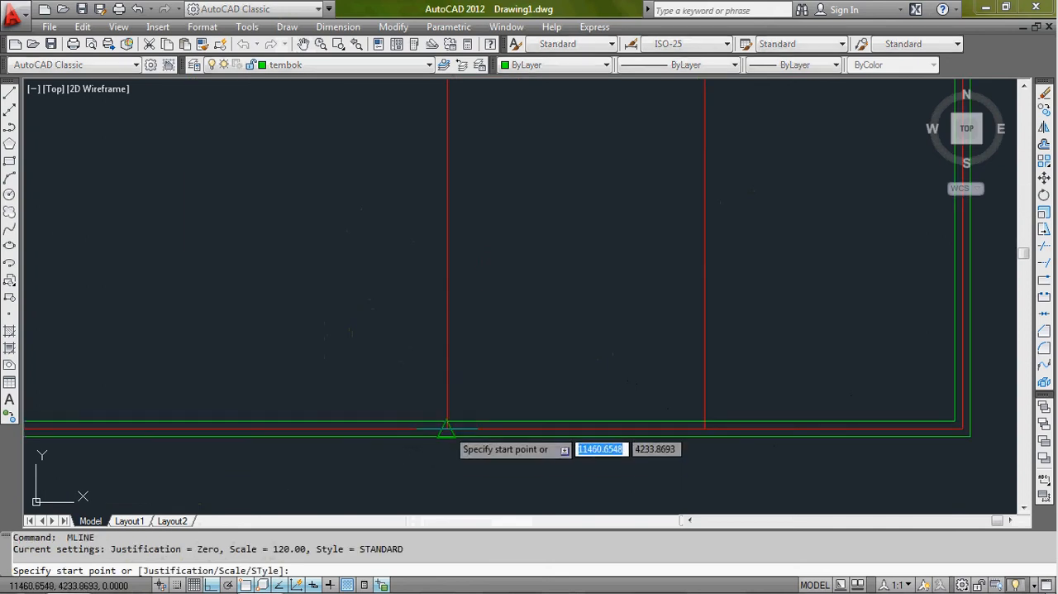
{"action": "left_click", "coordinate": [444, 428]}
{"action": "scroll", "coordinate": [452, 372], "scroll_direction": "down", "scroll_amount": 3}
{"action": "middle_click_drag", "start_coordinate": [449, 243], "coordinate": [449, 366]}
{"action": "middle_click_drag", "start_coordinate": [453, 292], "coordinate": [467, 432]}
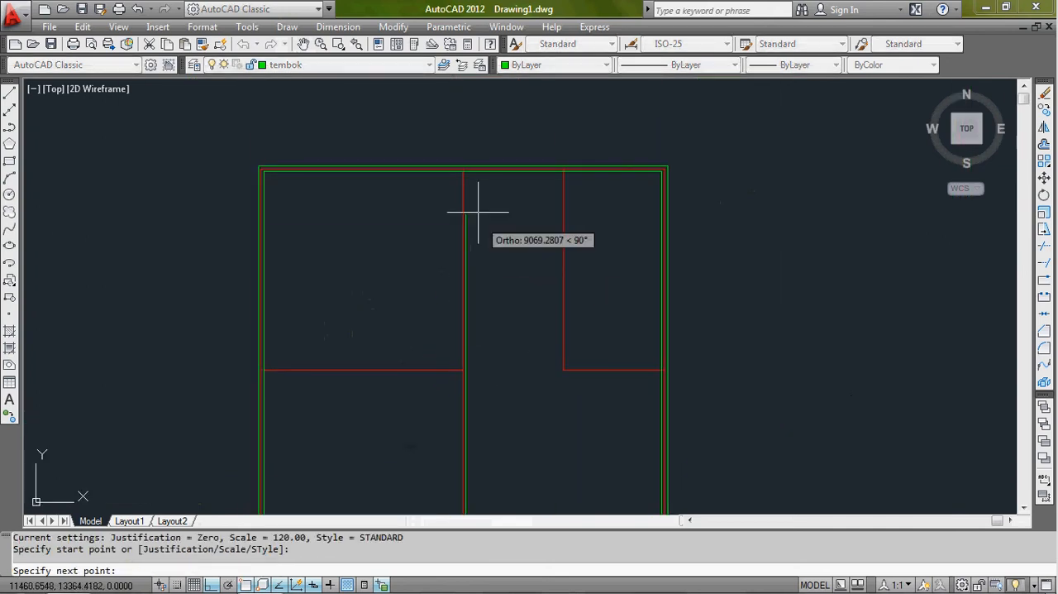
{"action": "scroll", "coordinate": [463, 170], "scroll_direction": "up", "scroll_amount": 4}
{"action": "left_click", "coordinate": [463, 169]}
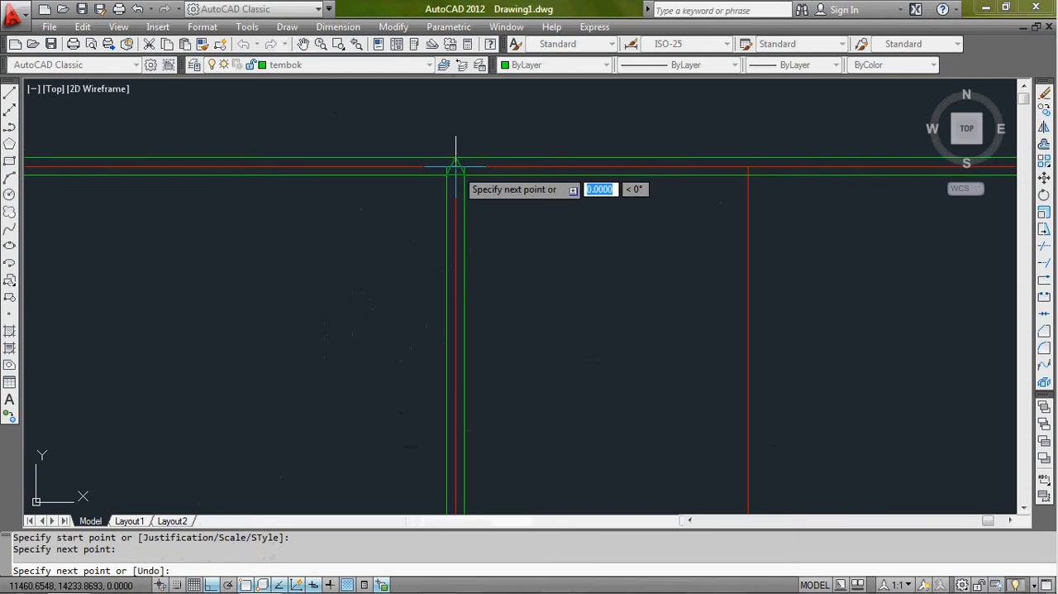
{"action": "key", "text": "Return"}
- Draw the L-shaped wall of the upper-right room as a multiline from the top axis down to its corner and across to the right axis
{"action": "mouse_move", "coordinate": [548, 289]}
{"action": "middle_mouse_down"}
{"action": "mouse_move", "coordinate": [588, 331]}
{"action": "mouse_move", "coordinate": [525, 253]}
{"action": "middle_mouse_up"}
{"action": "scroll", "coordinate": [588, 170], "scroll_direction": "up", "scroll_amount": 3}
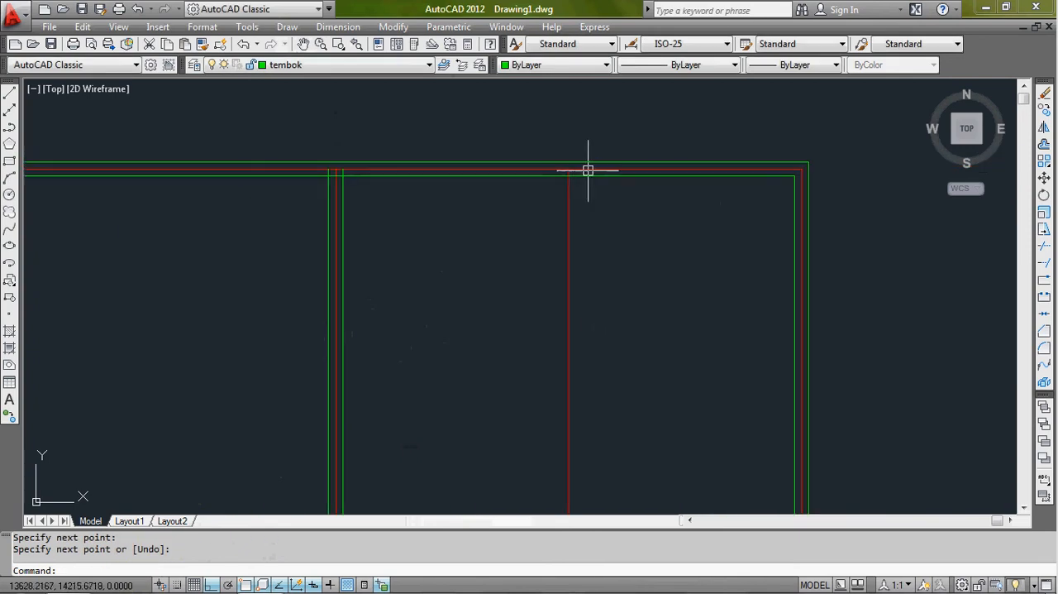
{"action": "key", "text": "Return"}
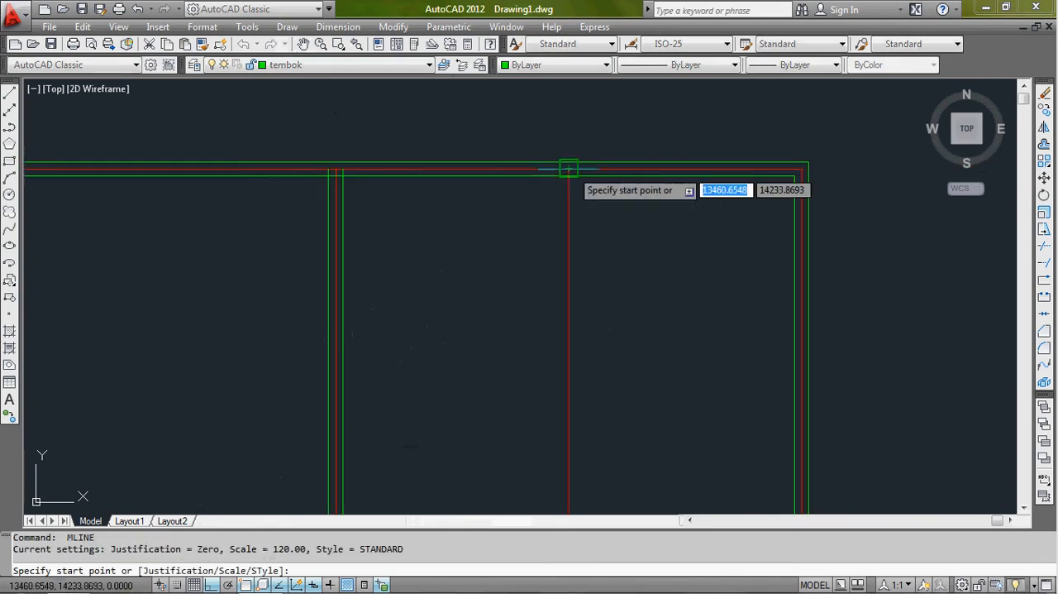
{"action": "left_click", "coordinate": [573, 169]}
{"action": "scroll", "coordinate": [567, 371], "scroll_direction": "down", "scroll_amount": 2}
{"action": "middle_click_drag", "start_coordinate": [567, 371], "coordinate": [573, 197]}
{"action": "scroll", "coordinate": [572, 364], "scroll_direction": "up", "scroll_amount": 3}
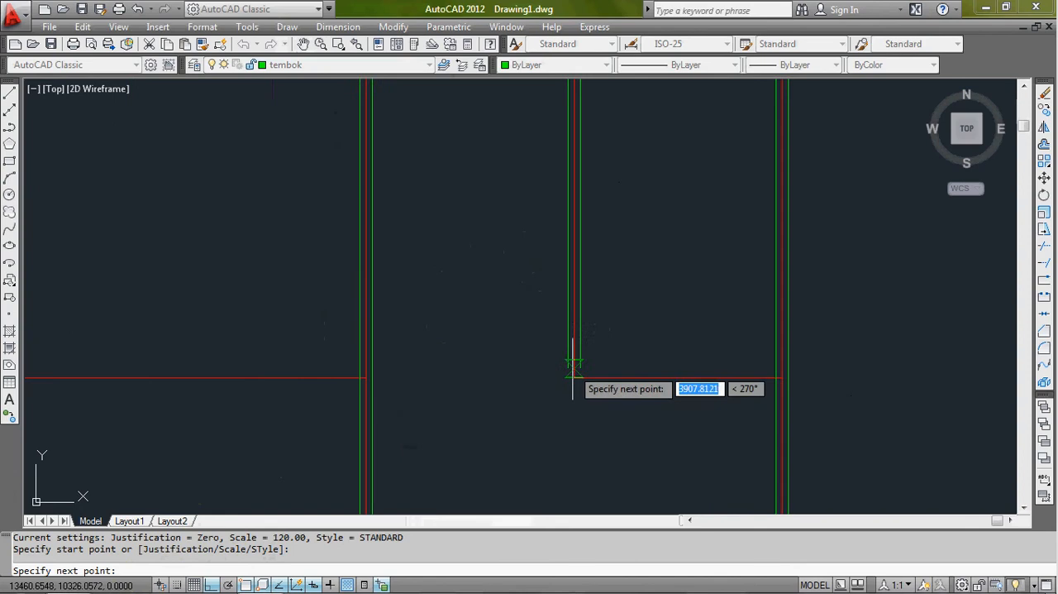
{"action": "left_click", "coordinate": [573, 380]}
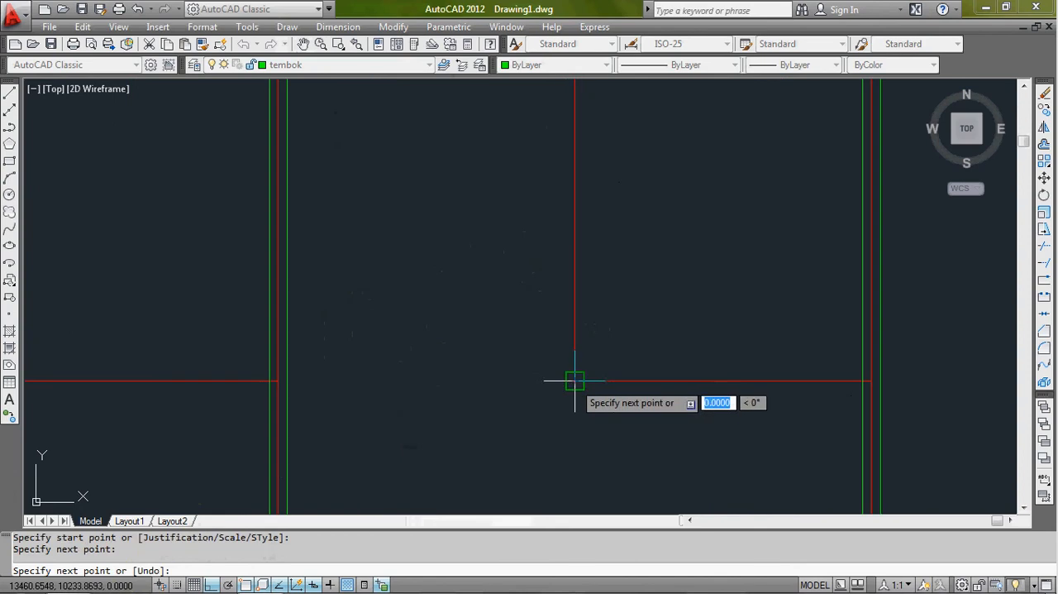
{"action": "left_click", "coordinate": [870, 380]}
{"action": "key", "text": "Return"}
- Draw the horizontal wall below the upper-left room as a multiline from the central axis to the left axis
{"action": "scroll", "coordinate": [686, 425], "scroll_direction": "down", "scroll_amount": 2}
{"action": "scroll", "coordinate": [686, 425], "scroll_direction": "down", "scroll_amount": 2}
{"action": "middle_click_drag", "start_coordinate": [685, 425], "coordinate": [784, 289]}
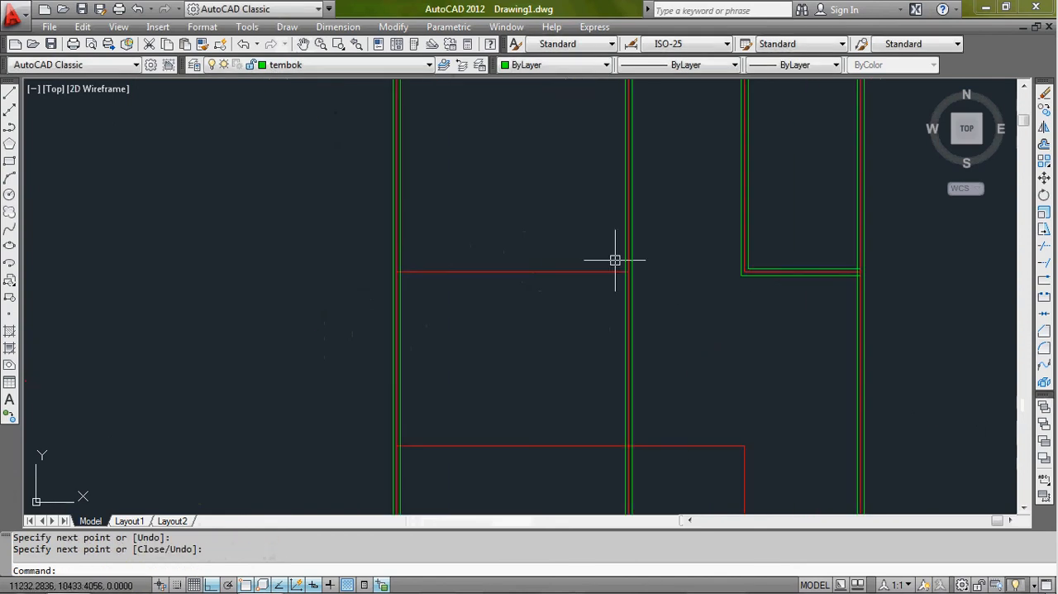
{"action": "scroll", "coordinate": [615, 260], "scroll_direction": "up", "scroll_amount": 3}
{"action": "key", "text": "Return"}
{"action": "left_click", "coordinate": [642, 283]}
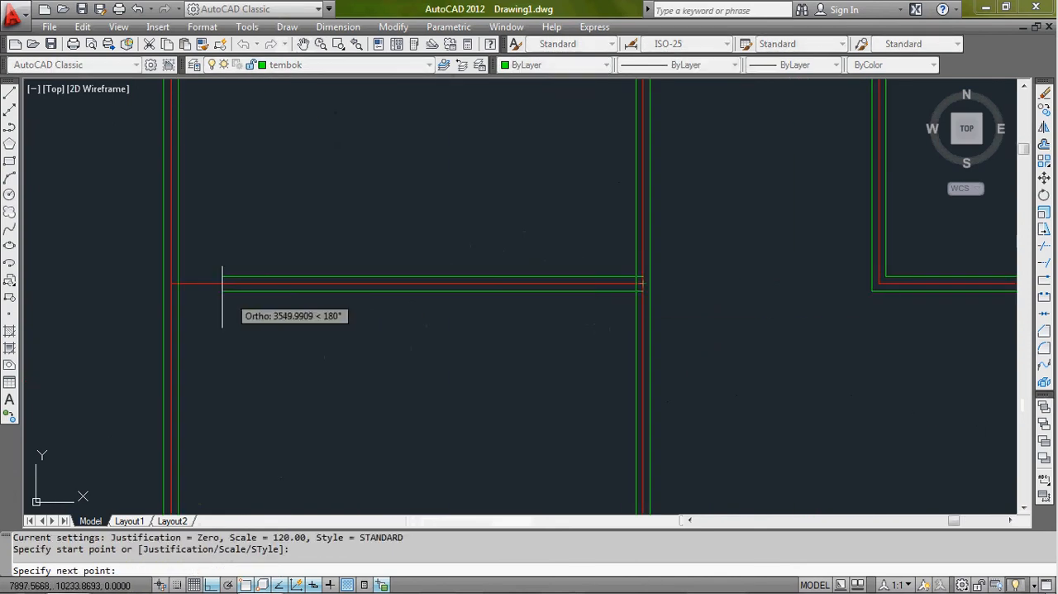
{"action": "left_click", "coordinate": [171, 283]}
{"action": "key", "text": "Return"}
- Draw the lower L-shaped wall as a multiline from the left axis across the central wall to its corner, ending down at the bottom axis
{"action": "scroll", "coordinate": [298, 365], "scroll_direction": "down", "scroll_amount": 3}
{"action": "middle_click_drag", "start_coordinate": [329, 383], "coordinate": [403, 213]}
{"action": "scroll", "coordinate": [332, 320], "scroll_direction": "up", "scroll_amount": 4}
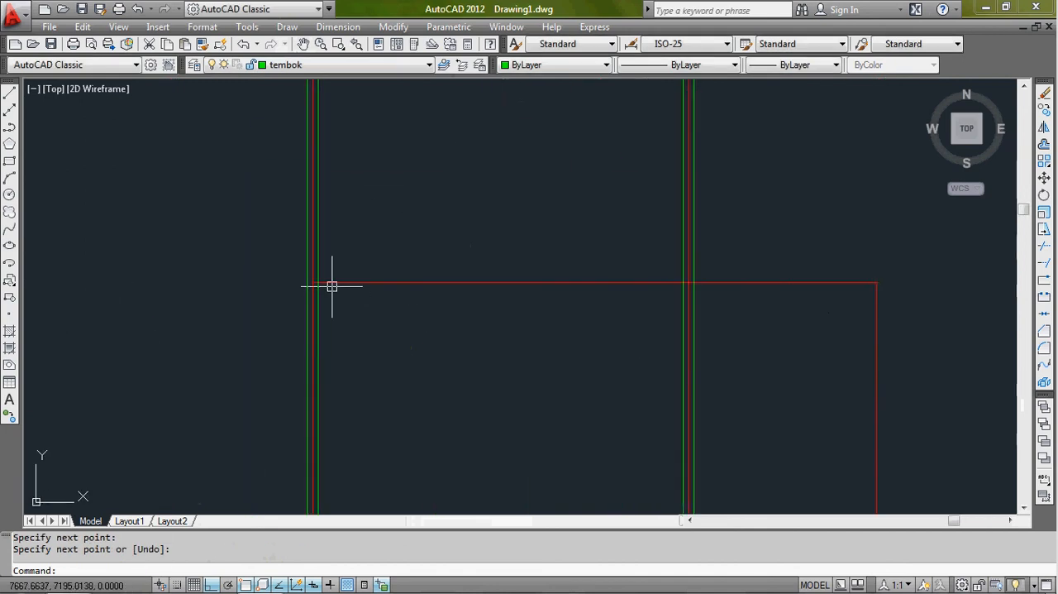
{"action": "key", "text": "Return"}
{"action": "left_click", "coordinate": [292, 279]}
{"action": "middle_click_drag", "start_coordinate": [744, 283], "coordinate": [513, 277]}
{"action": "scroll", "coordinate": [441, 276], "scroll_direction": "down", "scroll_amount": 7}
{"action": "scroll", "coordinate": [766, 280], "scroll_direction": "up", "scroll_amount": 6}
{"action": "left_click", "coordinate": [724, 270]}
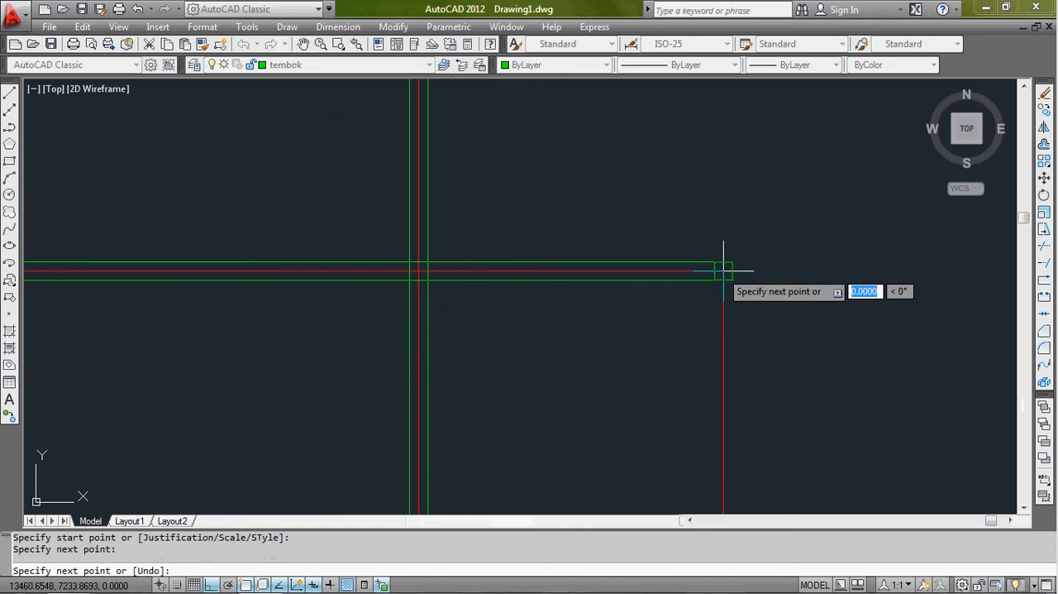
{"action": "scroll", "coordinate": [697, 394], "scroll_direction": "down", "scroll_amount": 3}
{"action": "scroll", "coordinate": [737, 336], "scroll_direction": "up", "scroll_amount": 5}
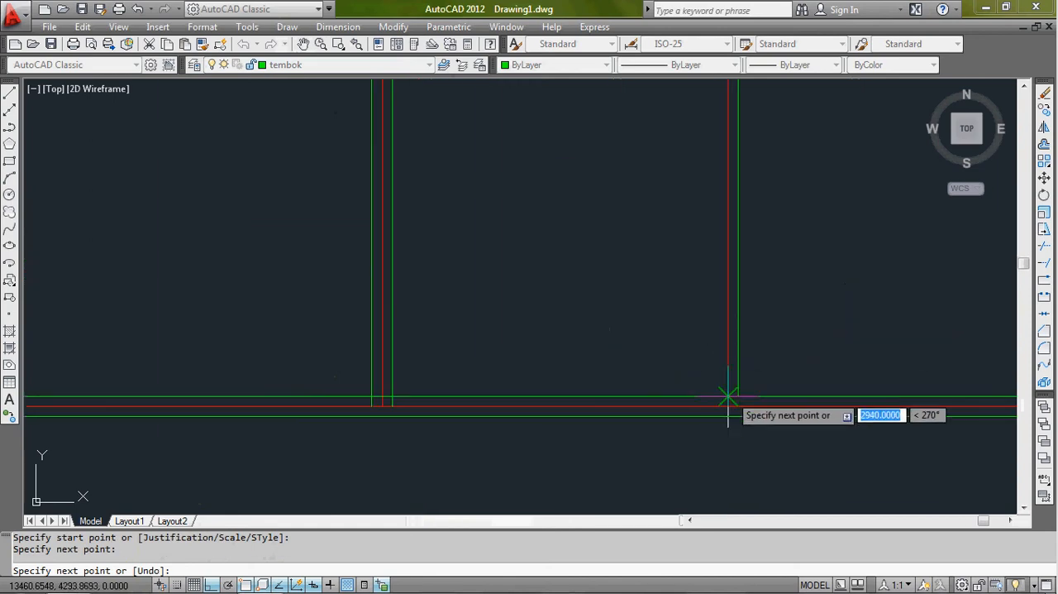
{"action": "left_click", "coordinate": [728, 405]}
{"action": "key", "text": "Return"}
- Select the outer wall multiline to check which segments belong to it, and clear the selection
{"action": "scroll", "coordinate": [682, 424], "scroll_direction": "down", "scroll_amount": 4}
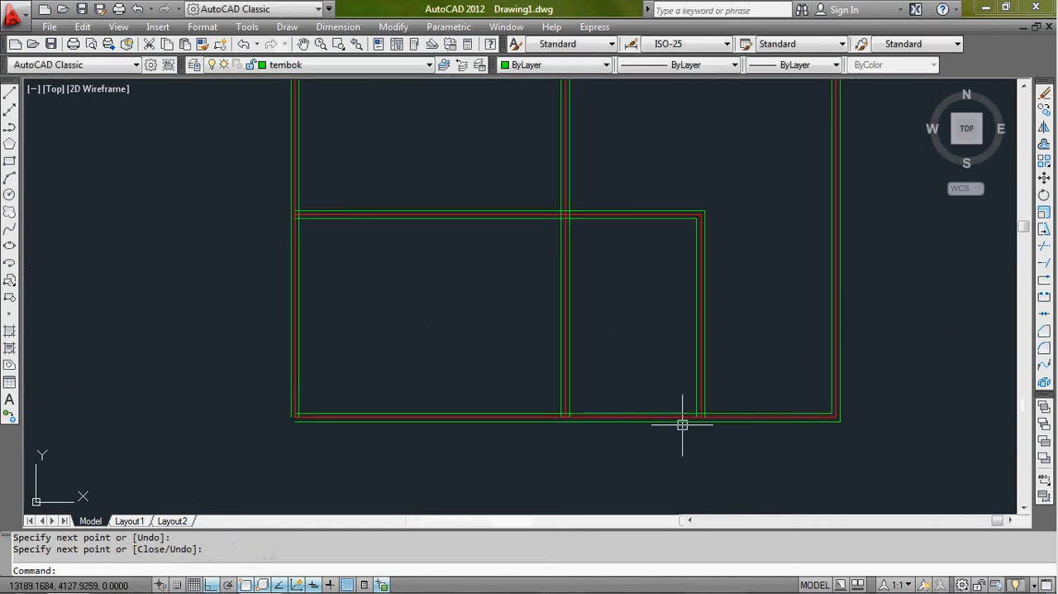
{"action": "scroll", "coordinate": [638, 455], "scroll_direction": "down", "scroll_amount": 2}
{"action": "middle_click_drag", "start_coordinate": [637, 456], "coordinate": [628, 466]}
{"action": "scroll", "coordinate": [633, 456], "scroll_direction": "up", "scroll_amount": 2}
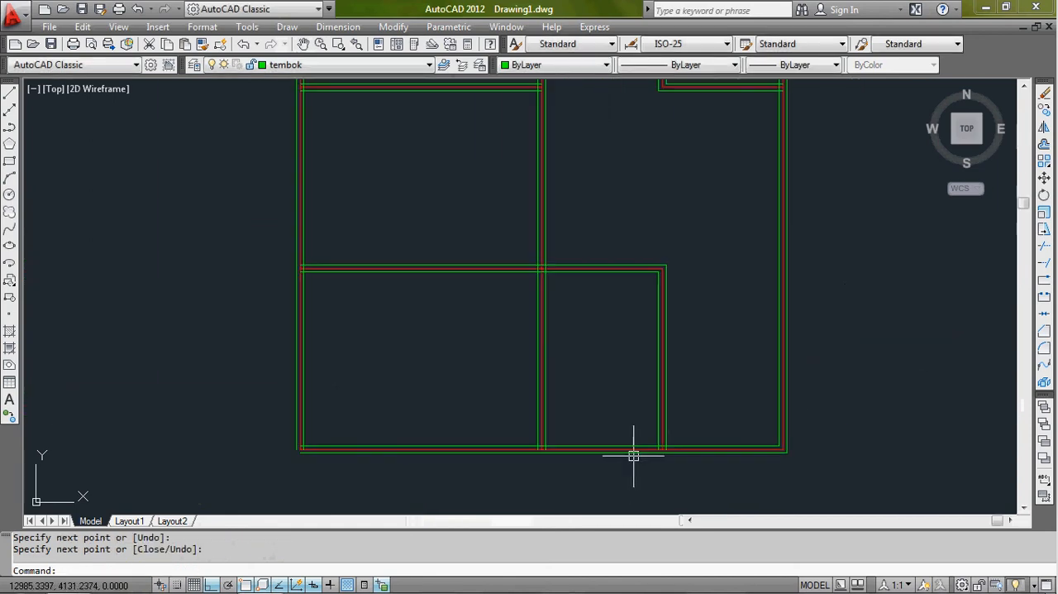
{"action": "key", "text": "Escape"}
{"action": "scroll", "coordinate": [637, 457], "scroll_direction": "up", "scroll_amount": 4}
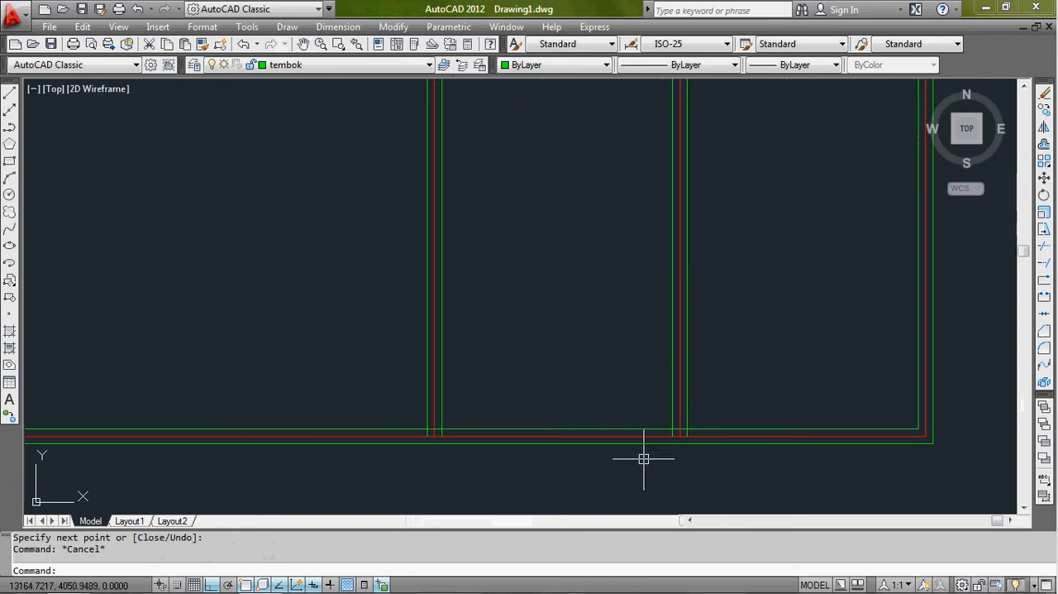
{"action": "left_click", "coordinate": [644, 441]}
{"action": "scroll", "coordinate": [644, 443], "scroll_direction": "down", "scroll_amount": 6}
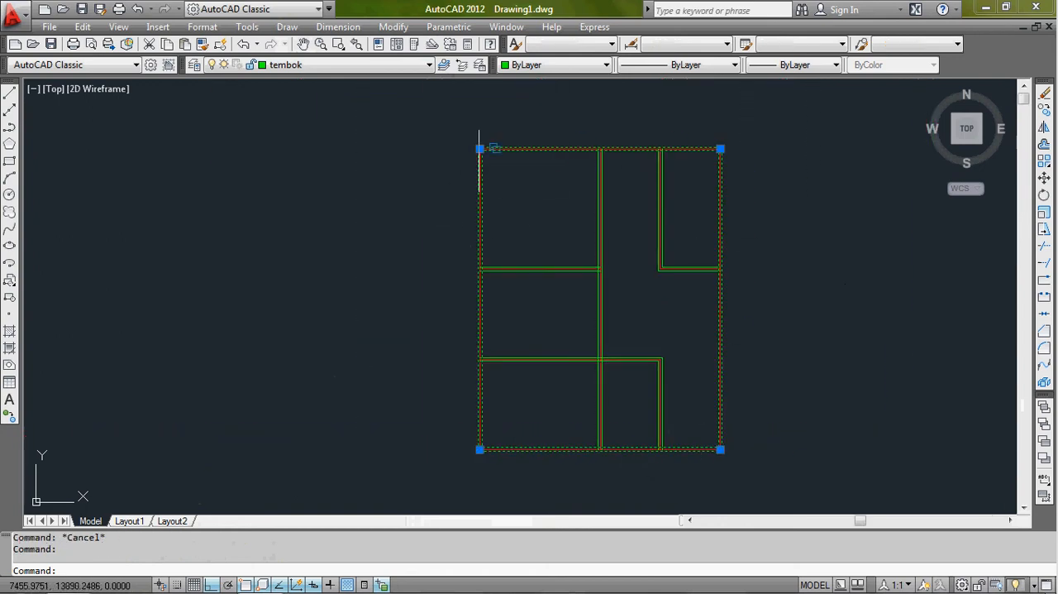
{"action": "key", "text": "Escape"}
- Examine the completed wall layout and how the outer wall sits around the red axis at the upper-left corner
{"action": "scroll", "coordinate": [479, 149], "scroll_direction": "up", "scroll_amount": 3}
{"action": "middle_click_drag", "start_coordinate": [643, 315], "coordinate": [578, 258]}
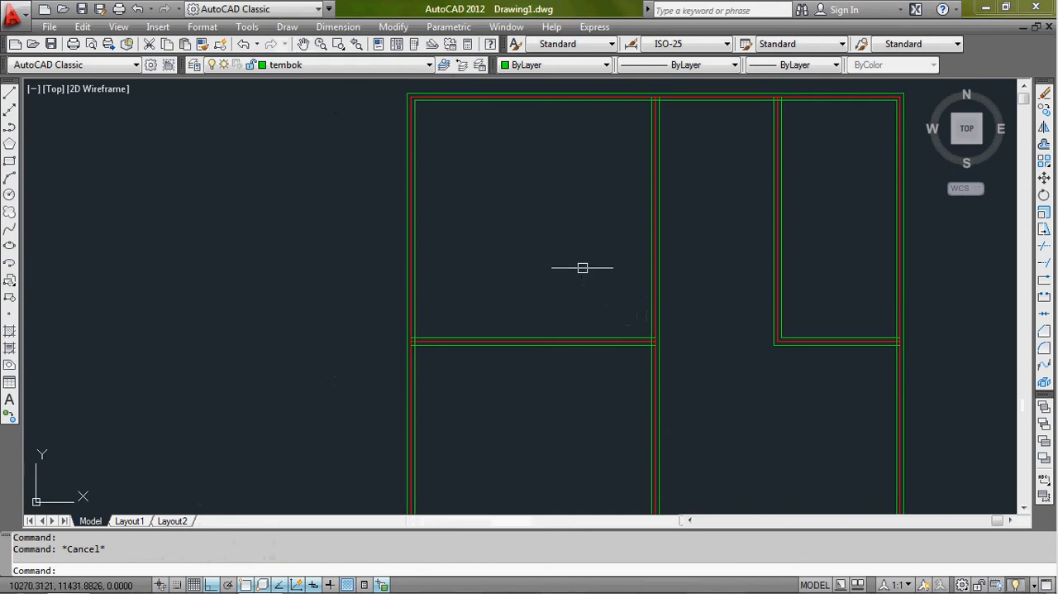
{"action": "scroll", "coordinate": [587, 287], "scroll_direction": "down", "scroll_amount": 2}
{"action": "middle_click_drag", "start_coordinate": [586, 286], "coordinate": [558, 235]}
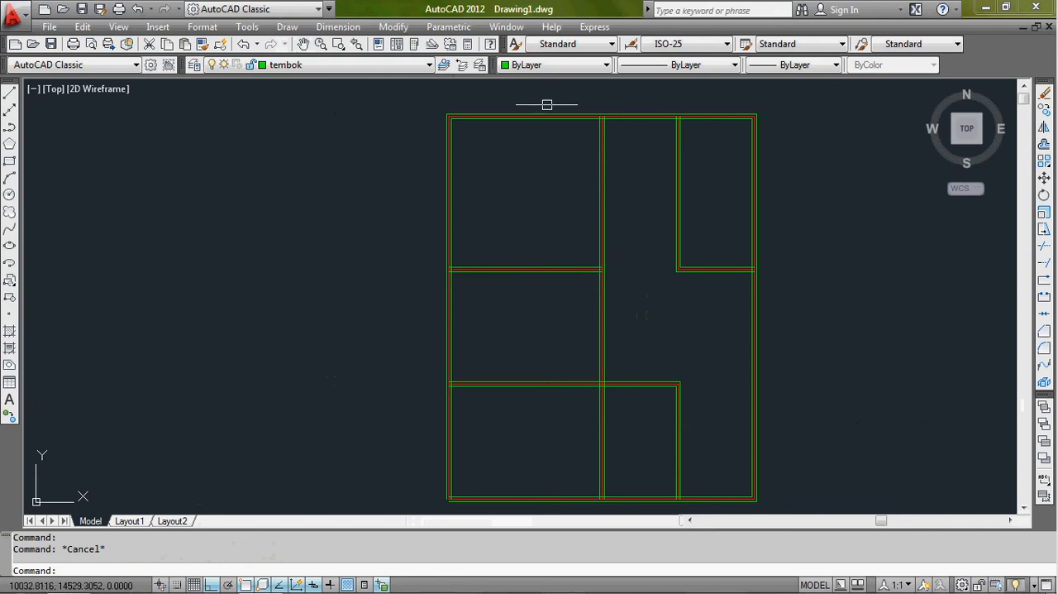
{"action": "scroll", "coordinate": [546, 104], "scroll_direction": "up", "scroll_amount": 2}
{"action": "scroll", "coordinate": [572, 93], "scroll_direction": "down", "scroll_amount": 3}
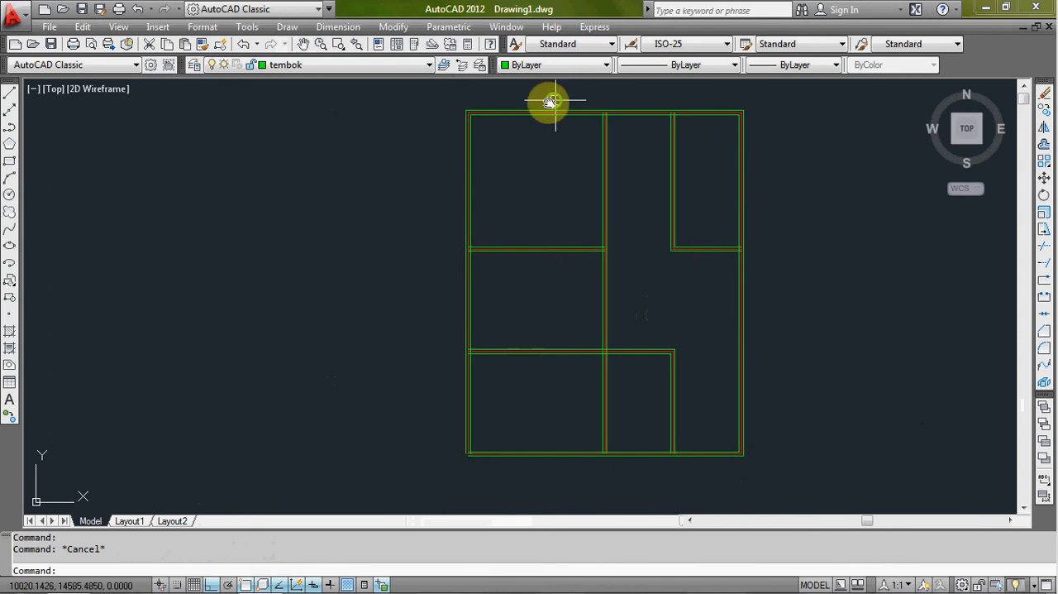
{"action": "middle_click_drag", "start_coordinate": [552, 101], "coordinate": [468, 118]}
{"action": "scroll", "coordinate": [377, 132], "scroll_direction": "up", "scroll_amount": 7}
{"action": "scroll", "coordinate": [371, 162], "scroll_direction": "up", "scroll_amount": 5}
{"action": "middle_click_drag", "start_coordinate": [411, 105], "coordinate": [423, 187]}
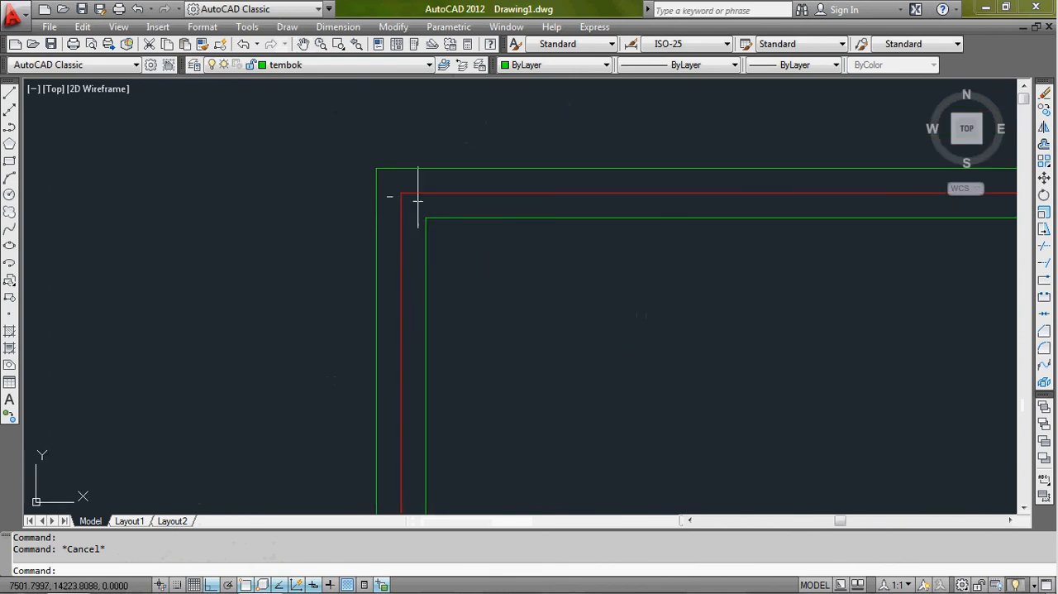
{"action": "scroll", "coordinate": [548, 298], "scroll_direction": "down", "scroll_amount": 10}
{"action": "middle_click_drag", "start_coordinate": [489, 156], "coordinate": [481, 203]}
{"action": "scroll", "coordinate": [479, 199], "scroll_direction": "up", "scroll_amount": 2}
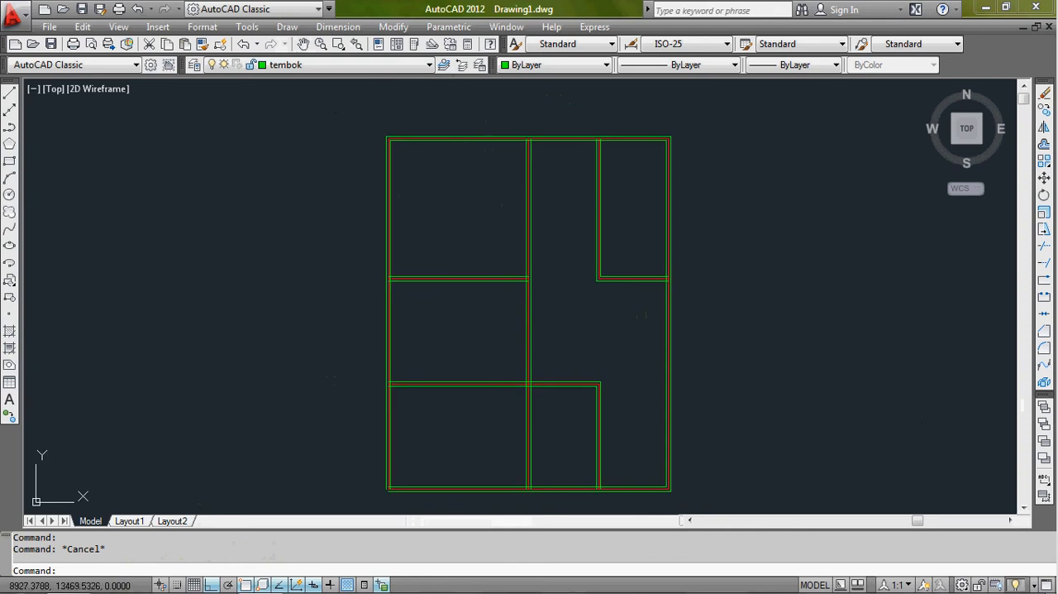
{"action": "left_click", "coordinate": [340, 112]}
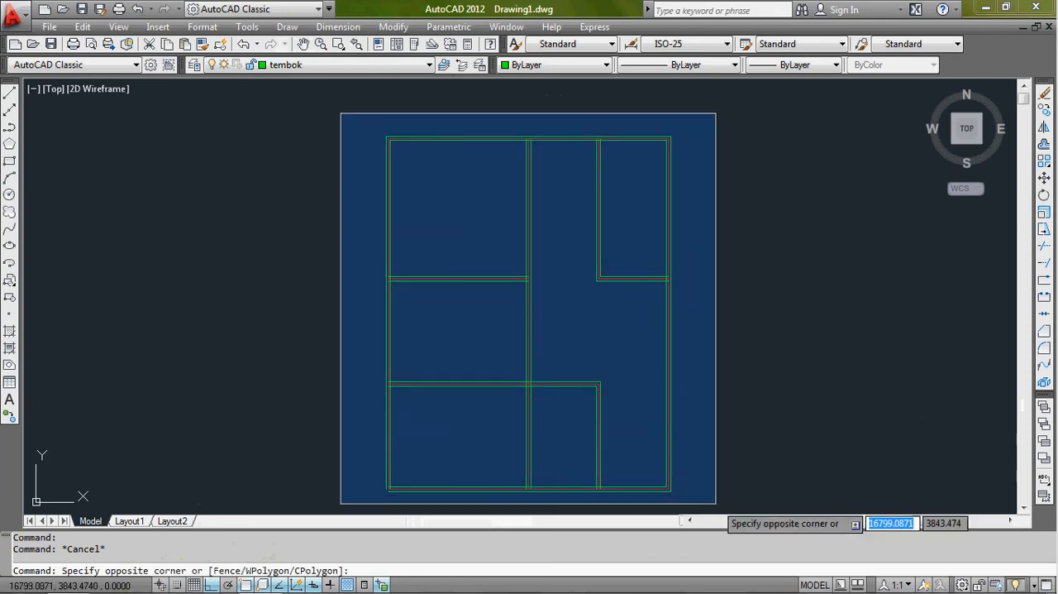
{"action": "left_click", "coordinate": [715, 502]}
{"action": "key", "text": "Escape"}
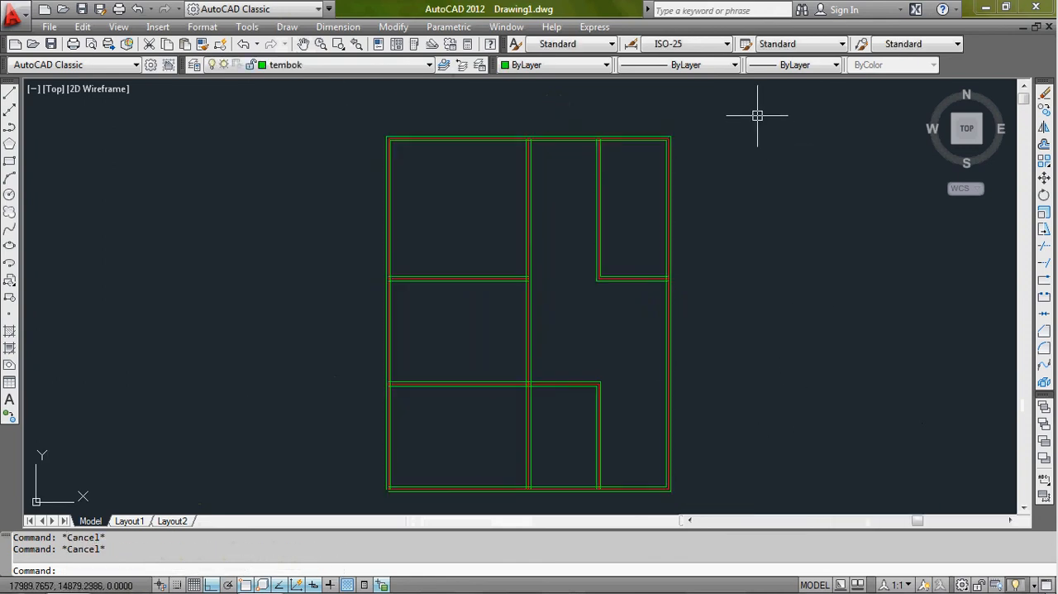
- Select the whole floor plan with a crossing window and explode the wall multilines into separate lines
{"action": "left_click", "coordinate": [757, 116]}
{"action": "left_click", "coordinate": [353, 499]}
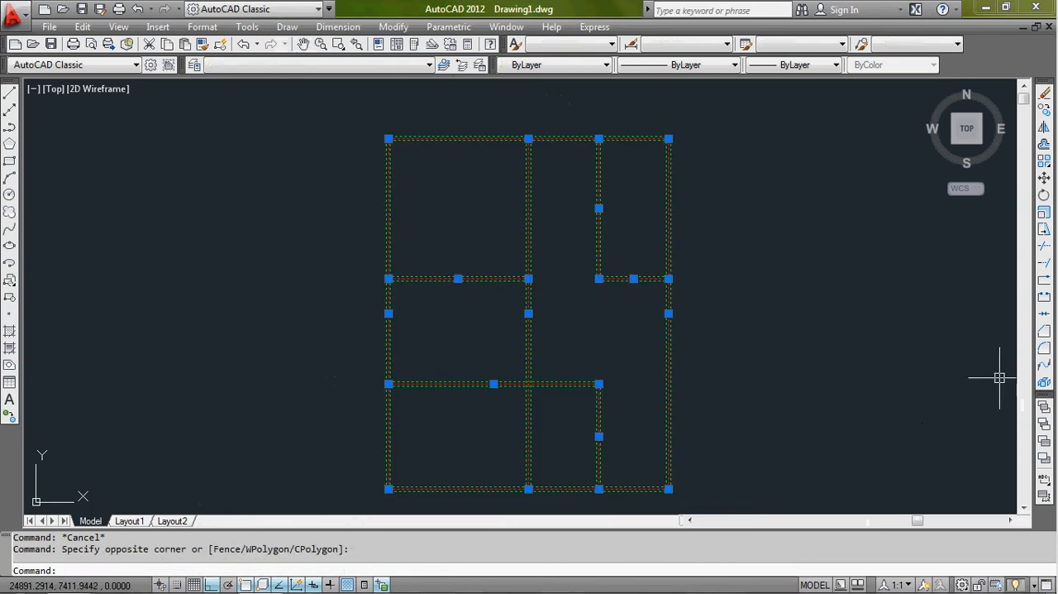
{"action": "left_click", "coordinate": [1043, 385]}
{"action": "key", "text": "Return"}
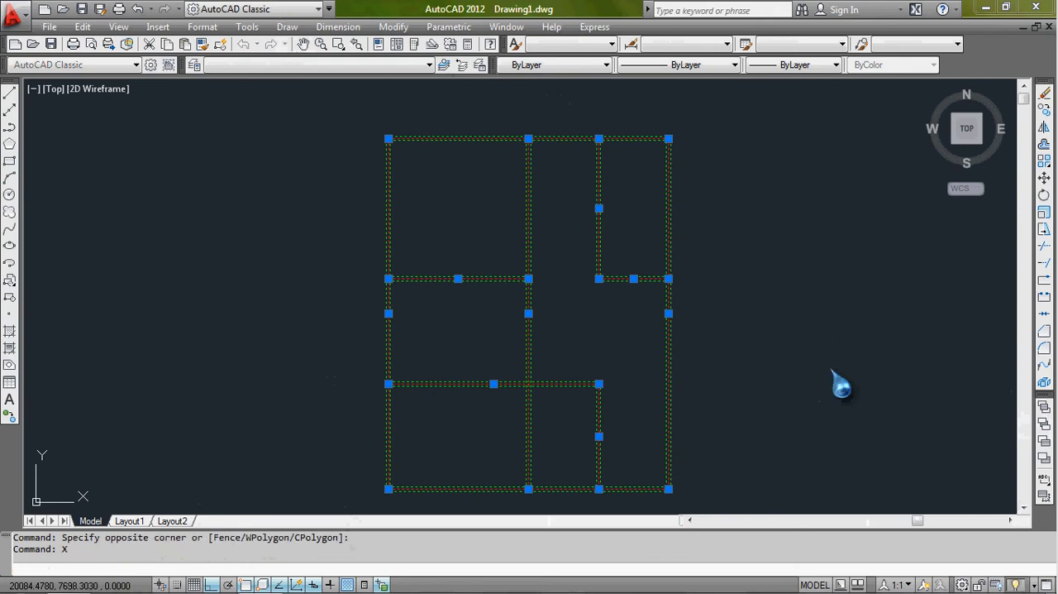
- Select the outer and inner lines of the top wall individually to check that they are separate, and clear the selection
{"action": "scroll", "coordinate": [468, 117], "scroll_direction": "up", "scroll_amount": 5}
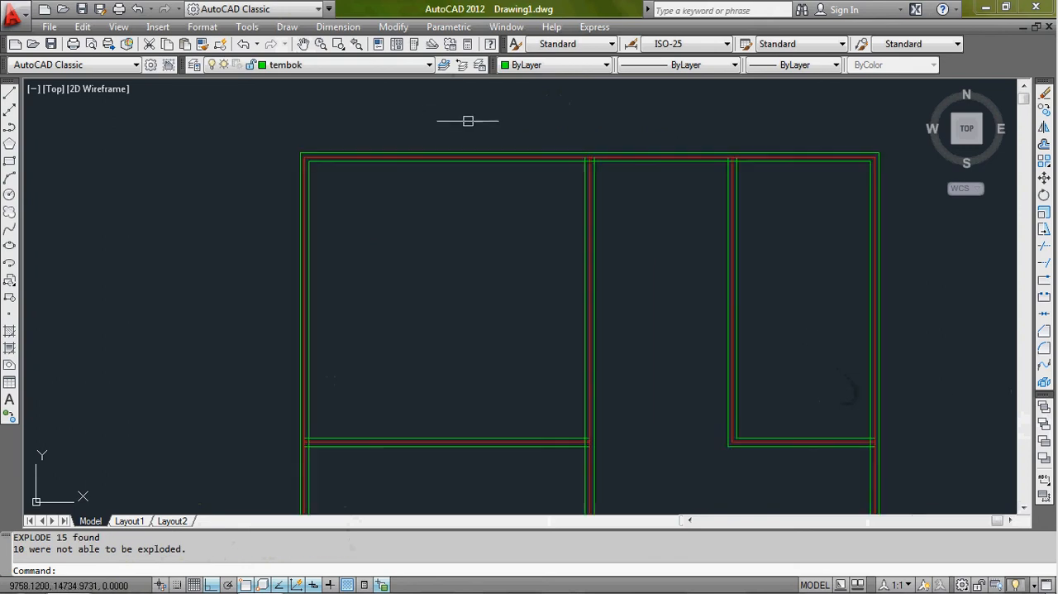
{"action": "left_click", "coordinate": [500, 164]}
{"action": "scroll", "coordinate": [499, 162], "scroll_direction": "down", "scroll_amount": 4}
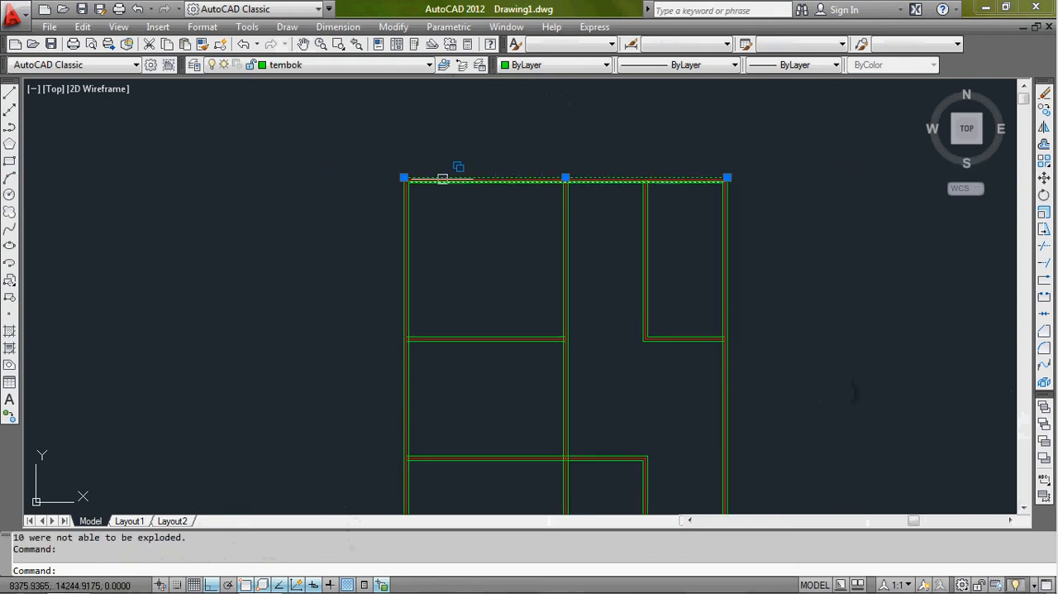
{"action": "scroll", "coordinate": [469, 177], "scroll_direction": "up", "scroll_amount": 5}
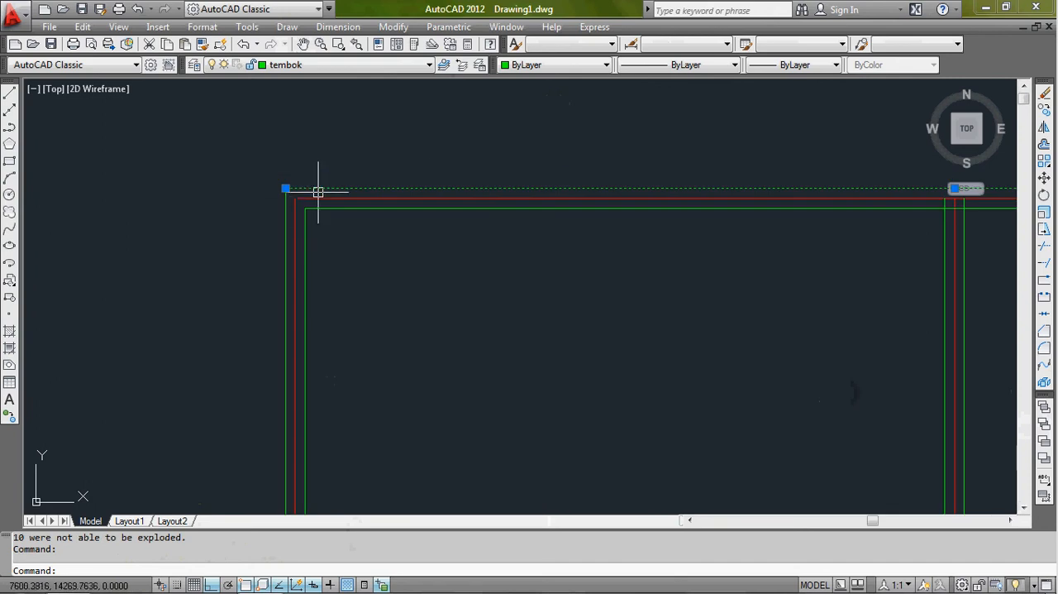
{"action": "left_click", "coordinate": [368, 207]}
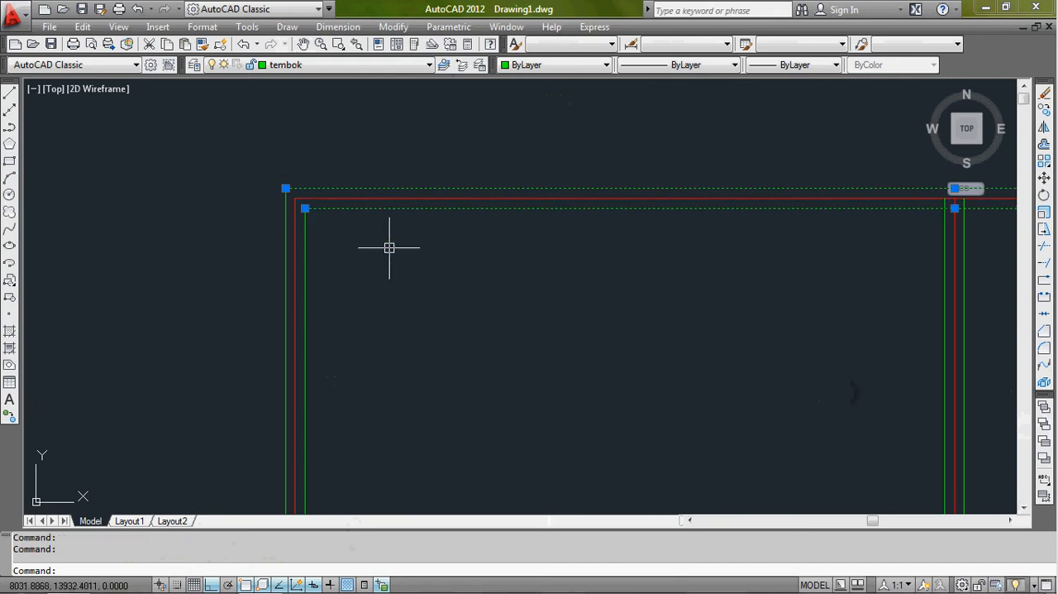
{"action": "key", "text": "Escape"}
- Turn off the as layer to hide the red axis lines
{"action": "scroll", "coordinate": [433, 253], "scroll_direction": "down", "scroll_amount": 3}
{"action": "scroll", "coordinate": [529, 236], "scroll_direction": "up", "scroll_amount": 3}
{"action": "scroll", "coordinate": [371, 246], "scroll_direction": "down", "scroll_amount": 2}
{"action": "middle_click_drag", "start_coordinate": [371, 245], "coordinate": [707, 208]}
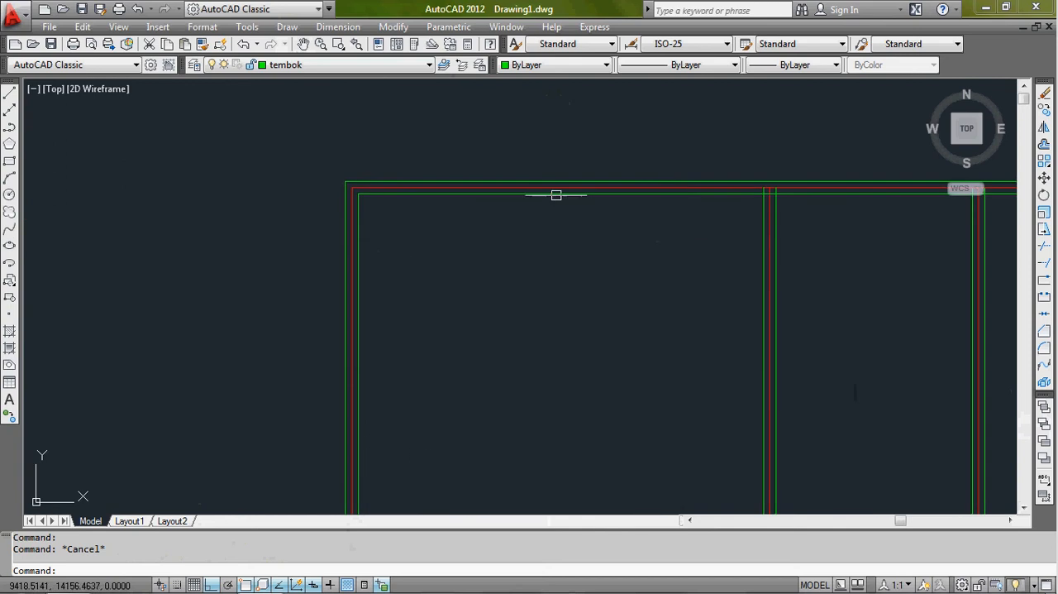
{"action": "scroll", "coordinate": [330, 193], "scroll_direction": "up", "scroll_amount": 2}
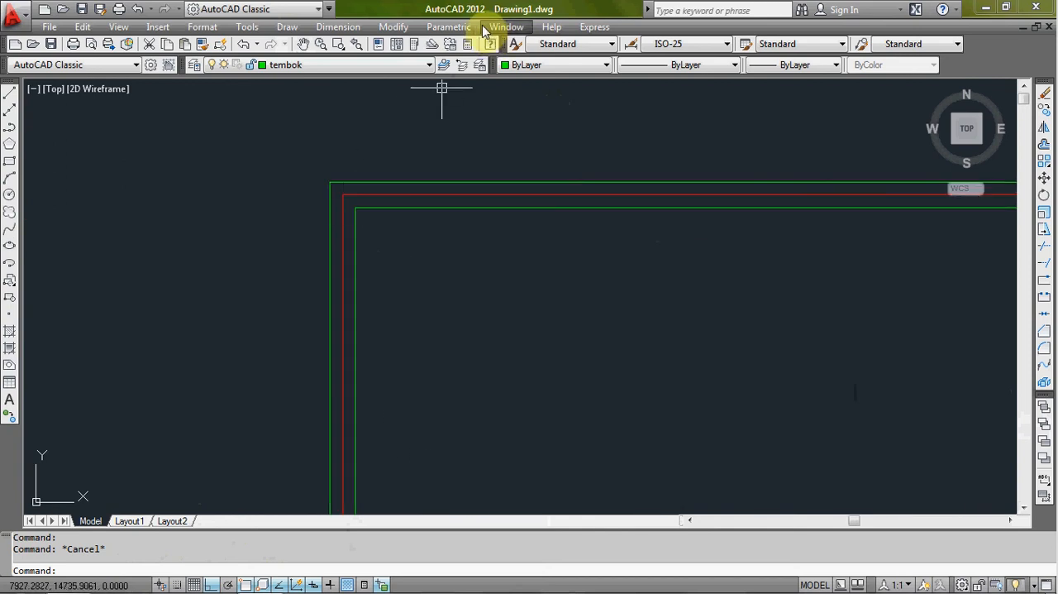
{"action": "left_click", "coordinate": [425, 65]}
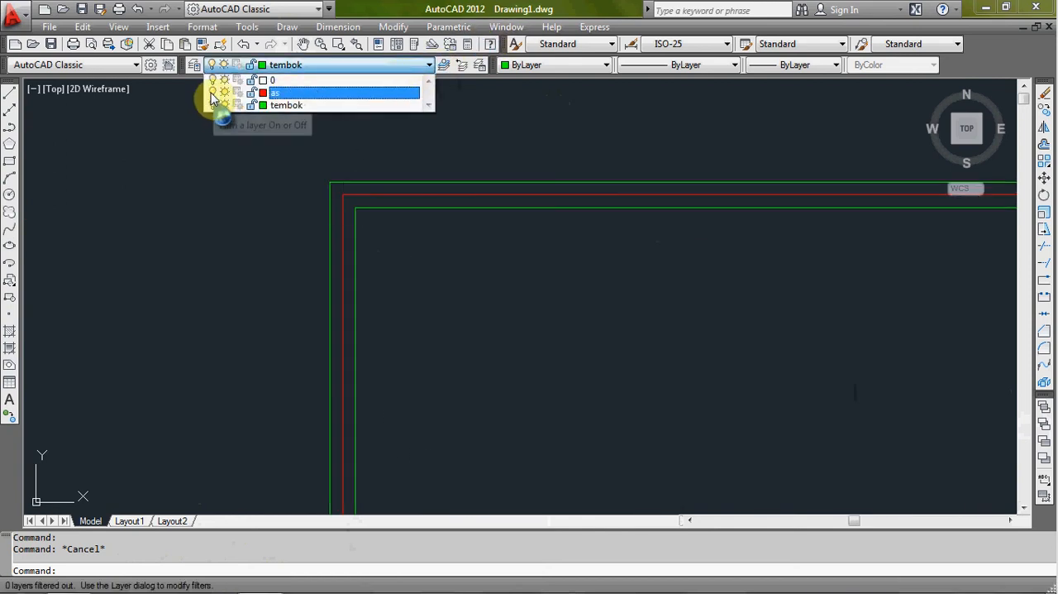
{"action": "left_click", "coordinate": [230, 170]}
- Examine the green wall lines across the whole plan and close up at the upper-left corner
{"action": "scroll", "coordinate": [234, 211], "scroll_direction": "down", "scroll_amount": 1}
{"action": "scroll", "coordinate": [227, 213], "scroll_direction": "down", "scroll_amount": 1}
{"action": "scroll", "coordinate": [493, 246], "scroll_direction": "down", "scroll_amount": 1}
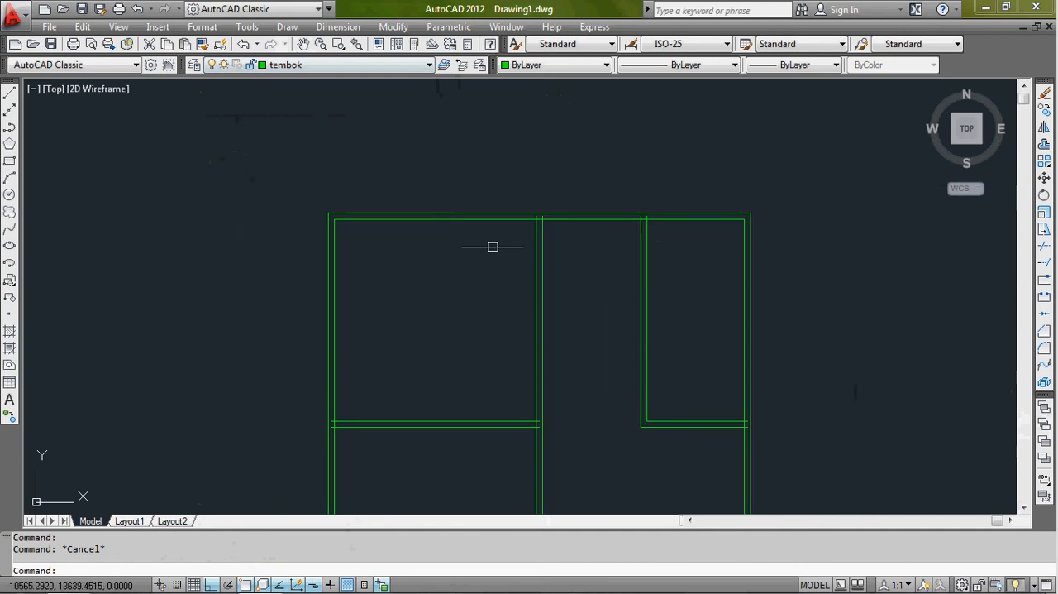
{"action": "scroll", "coordinate": [649, 227], "scroll_direction": "down", "scroll_amount": 2}
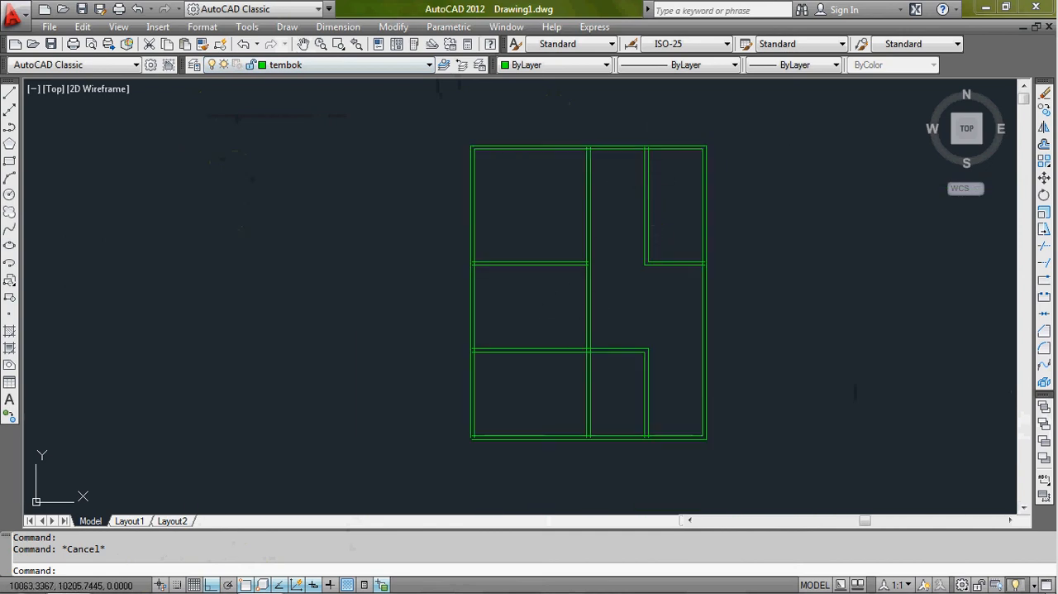
{"action": "scroll", "coordinate": [551, 250], "scroll_direction": "up", "scroll_amount": 3}
{"action": "scroll", "coordinate": [508, 234], "scroll_direction": "up", "scroll_amount": 2}
{"action": "scroll", "coordinate": [521, 219], "scroll_direction": "down", "scroll_amount": 3}
{"action": "scroll", "coordinate": [452, 153], "scroll_direction": "up", "scroll_amount": 1}
{"action": "scroll", "coordinate": [402, 196], "scroll_direction": "up", "scroll_amount": 1}
{"action": "scroll", "coordinate": [396, 197], "scroll_direction": "up", "scroll_amount": 1}
{"action": "scroll", "coordinate": [405, 163], "scroll_direction": "down", "scroll_amount": 1}
{"action": "scroll", "coordinate": [382, 177], "scroll_direction": "up", "scroll_amount": 2}
{"action": "scroll", "coordinate": [371, 183], "scroll_direction": "up", "scroll_amount": 3}
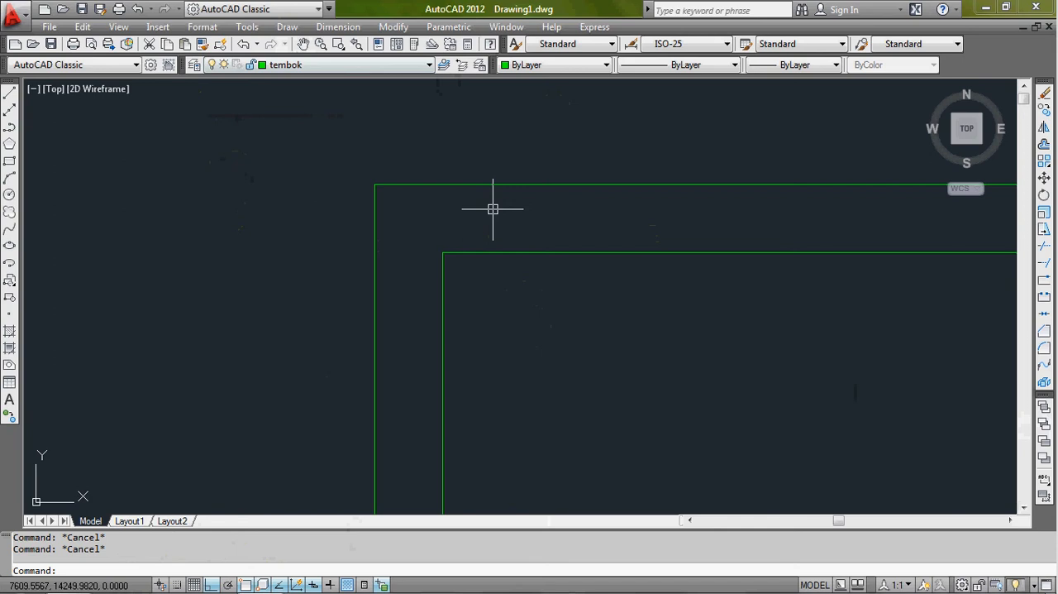
- Extend the left wall's inner line up to the top wall's outer line, picked as the boundary edge
{"action": "type", "text": "ex"}
{"action": "key", "text": "Return"}
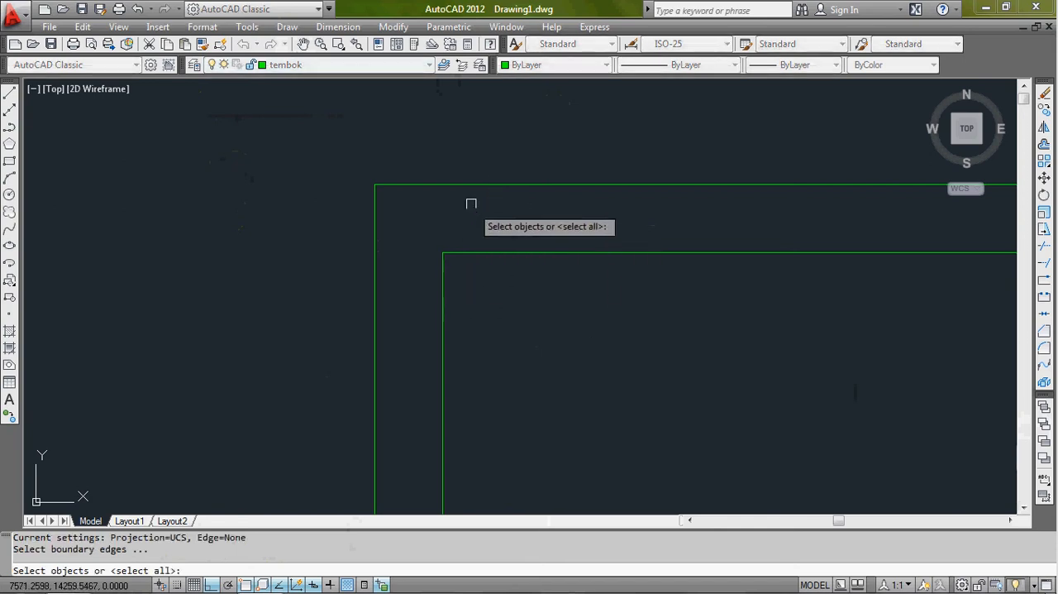
{"action": "left_click", "coordinate": [476, 183]}
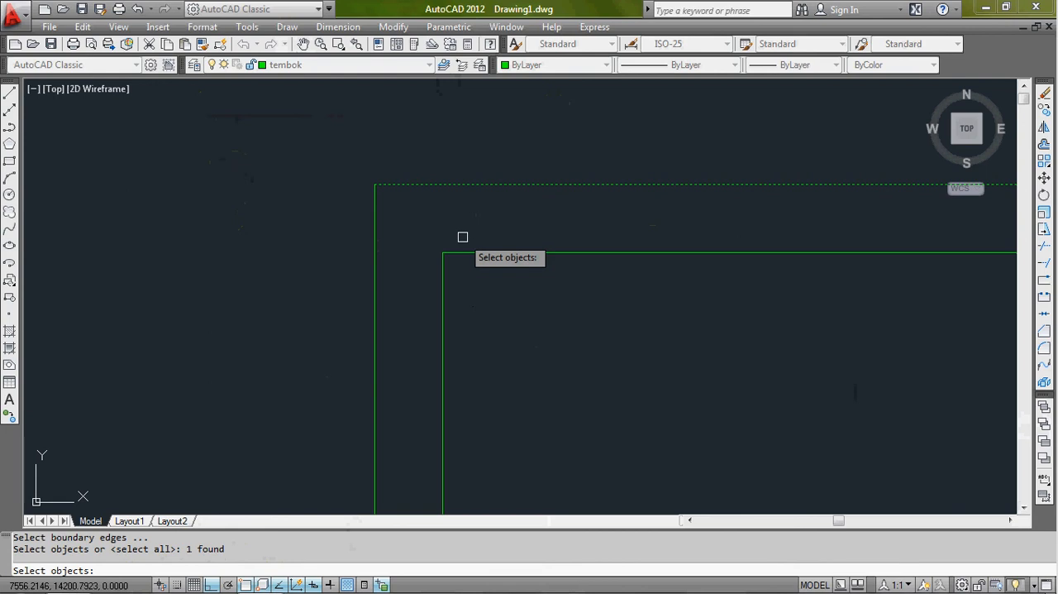
{"action": "key", "text": "Return"}
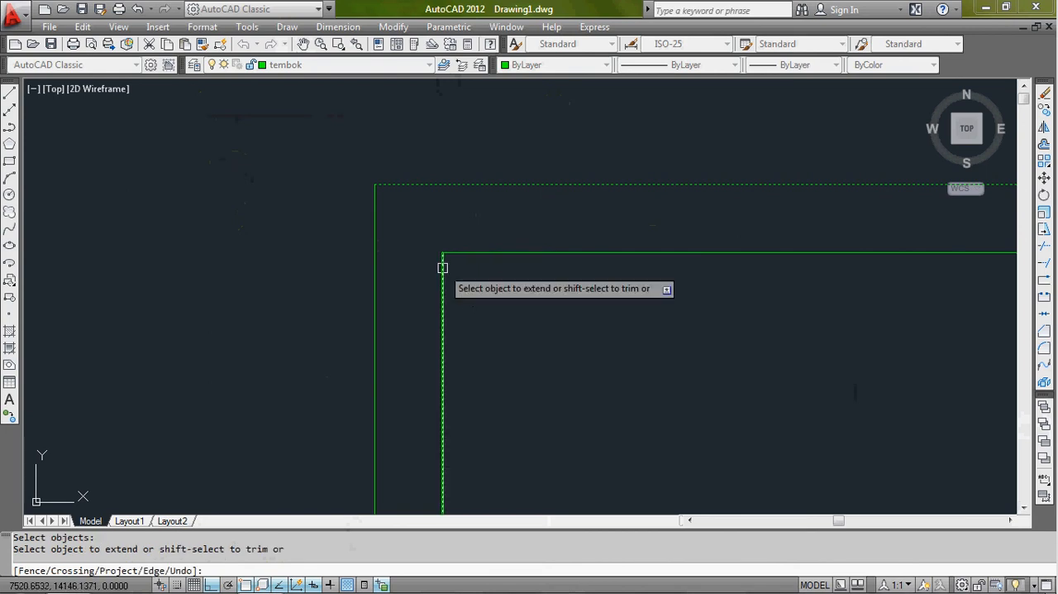
{"action": "left_click", "coordinate": [442, 267]}
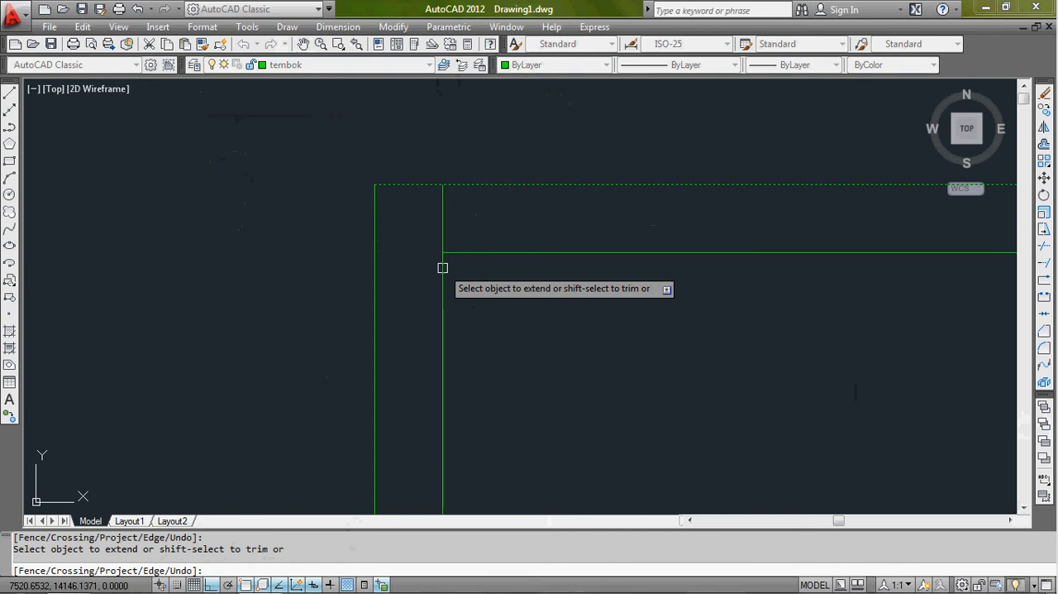
{"action": "key", "text": "Return"}
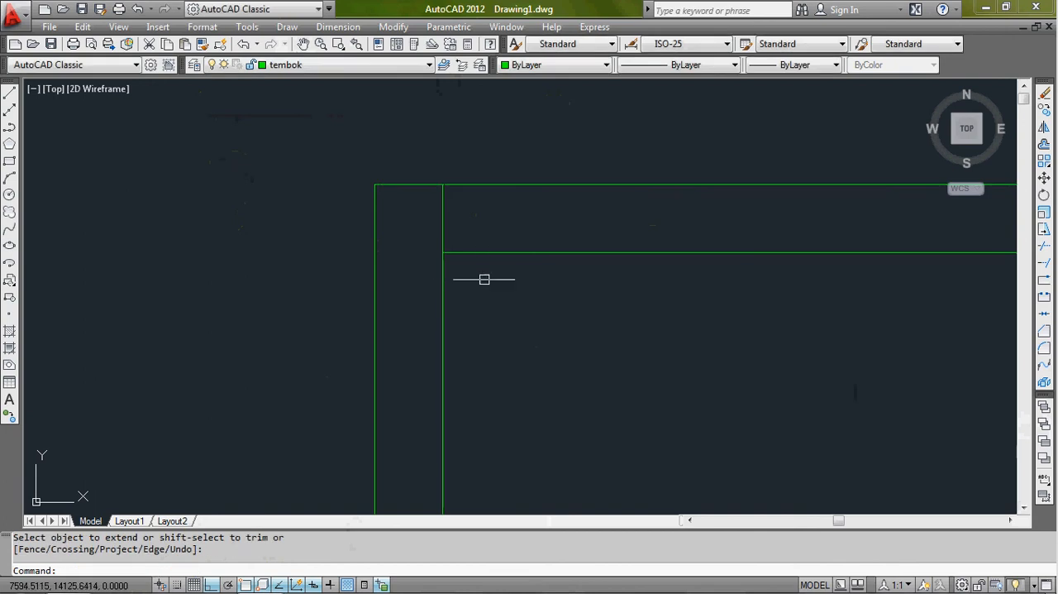
- Extend the top wall's inner line to the left wall's outer line with all objects as boundary edges, and undo the extension
{"action": "left_click", "coordinate": [403, 259]}
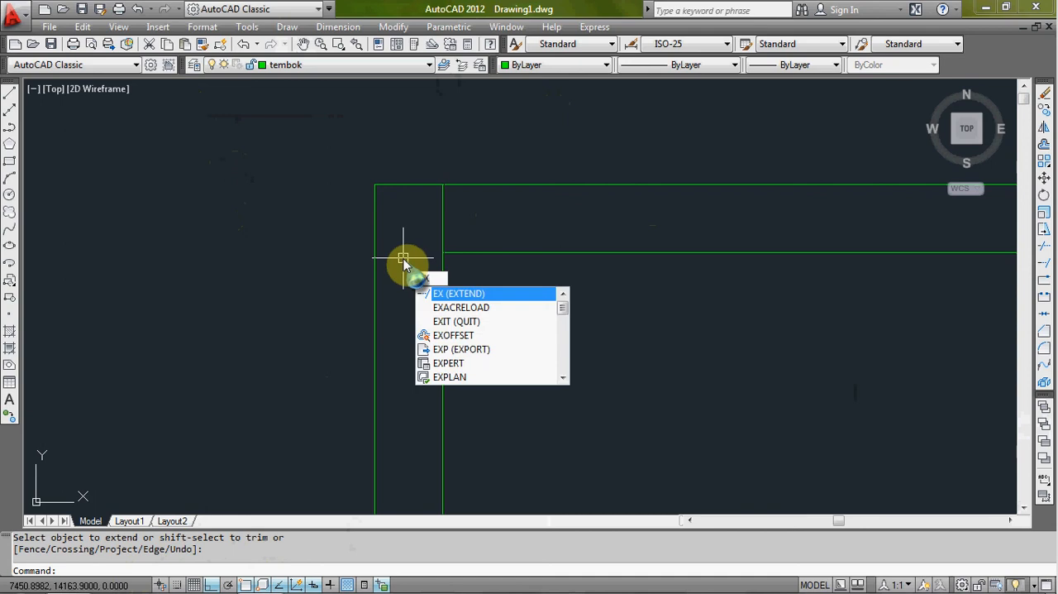
{"action": "key", "text": "Return"}
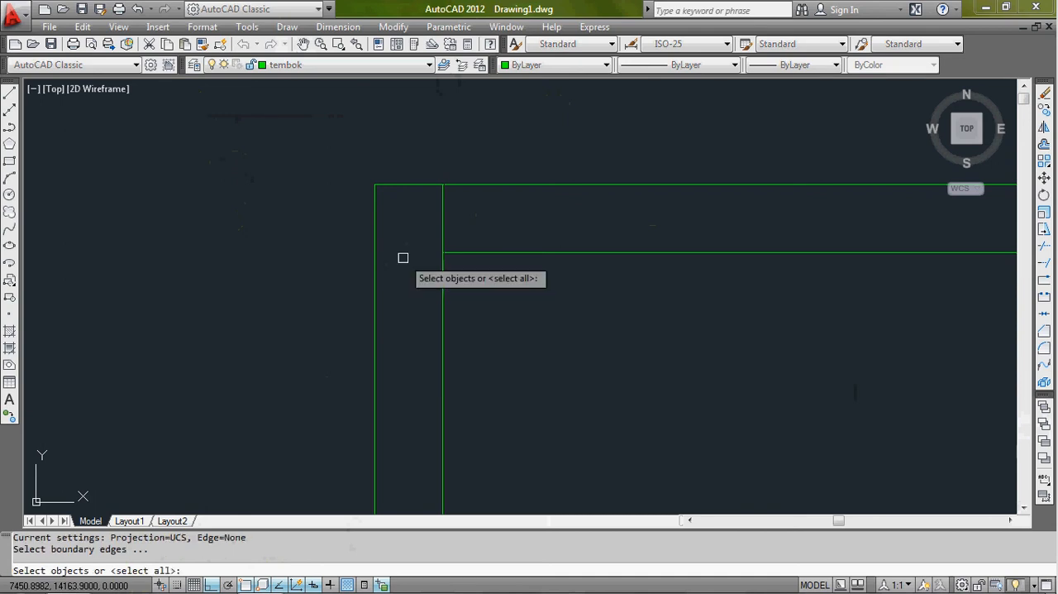
{"action": "key", "text": "Return"}
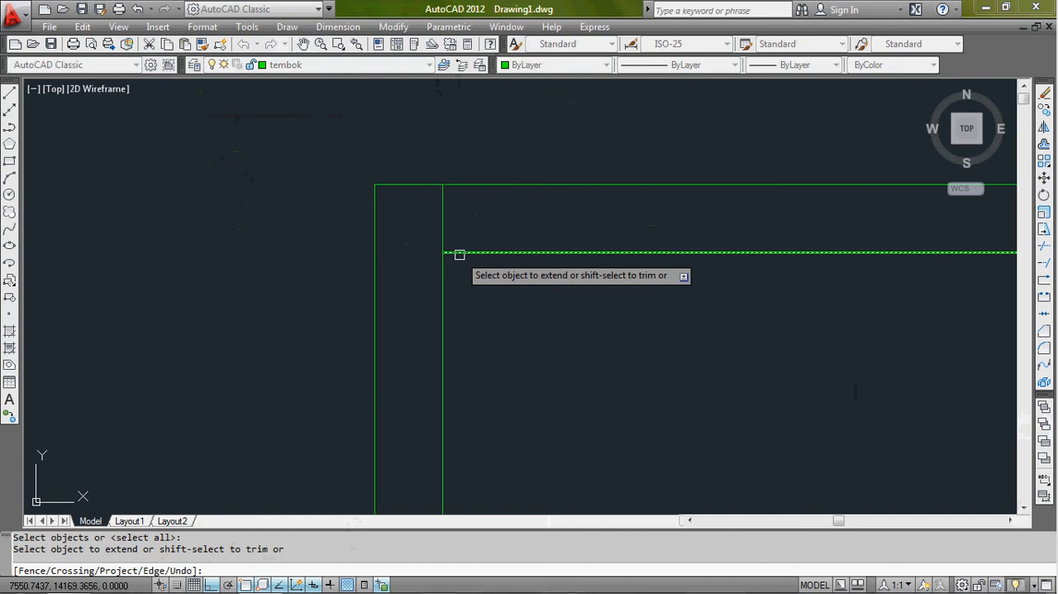
{"action": "left_click", "coordinate": [459, 254]}
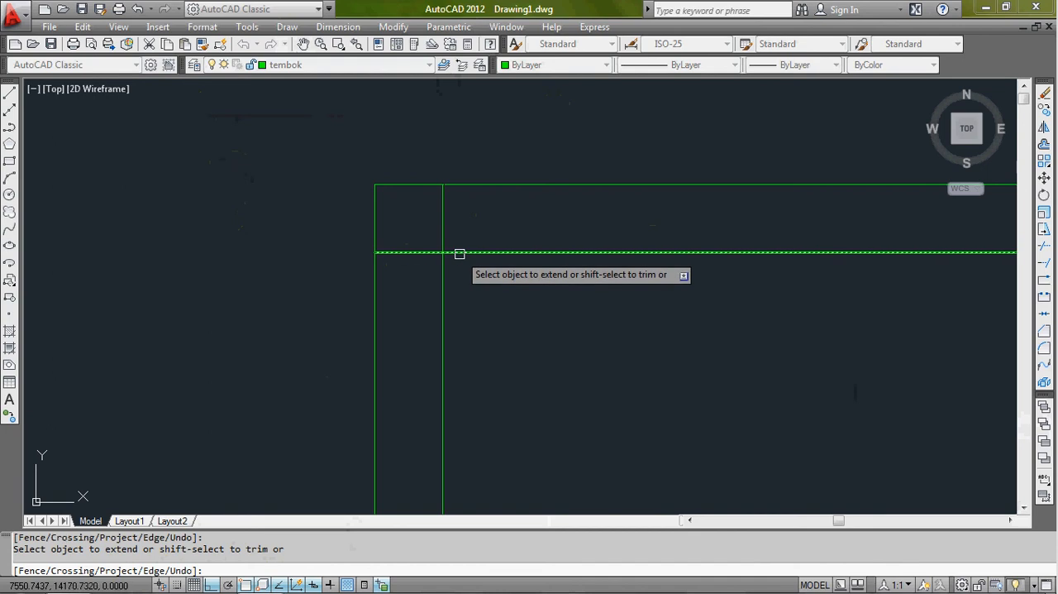
{"action": "scroll", "coordinate": [460, 254], "scroll_direction": "down", "scroll_amount": 3}
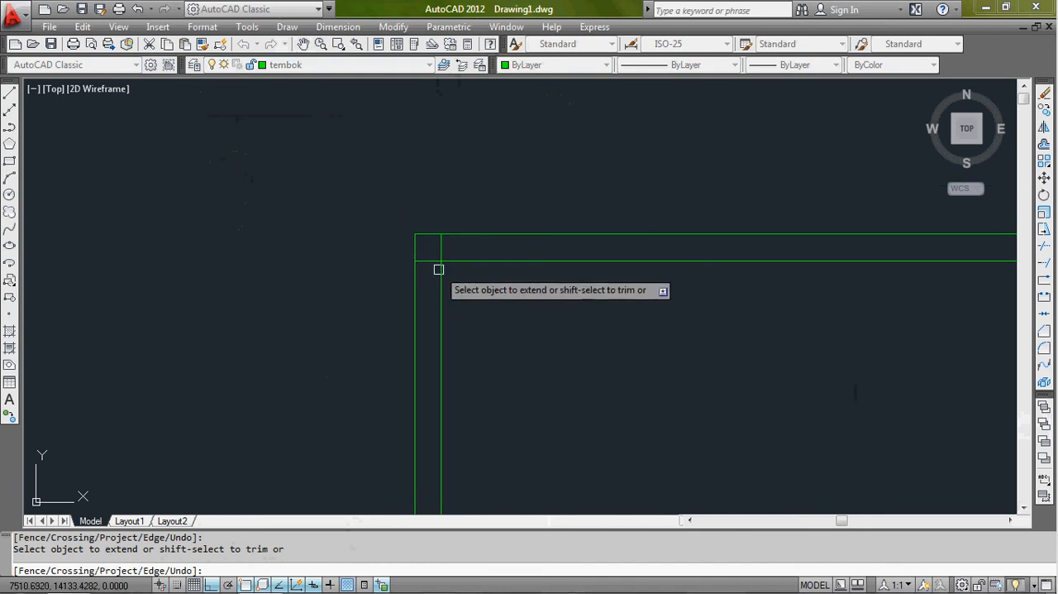
{"action": "scroll", "coordinate": [439, 256], "scroll_direction": "up", "scroll_amount": 1}
{"action": "scroll", "coordinate": [439, 256], "scroll_direction": "down", "scroll_amount": 4}
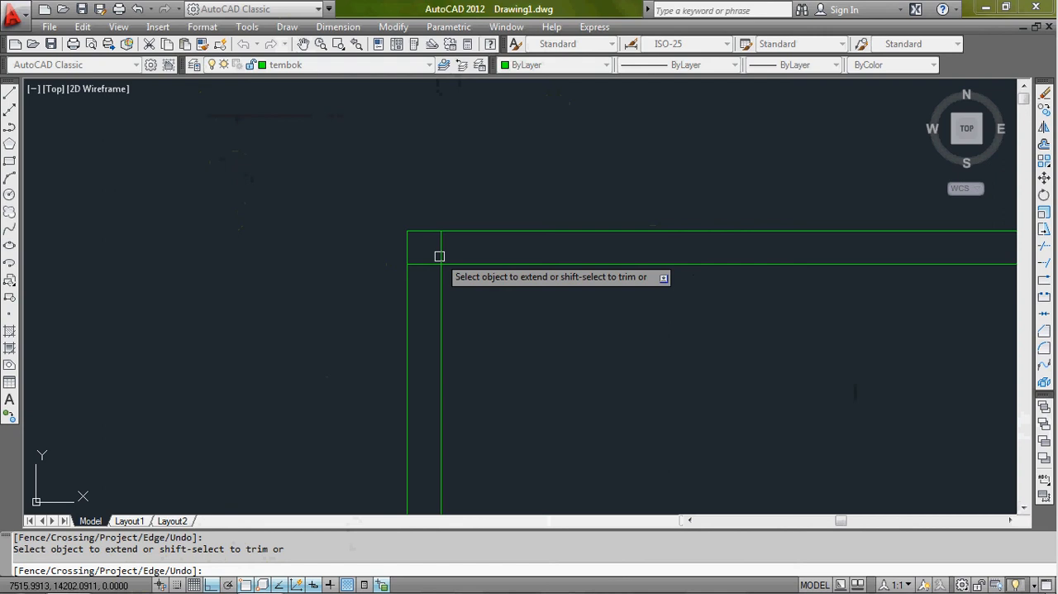
{"action": "scroll", "coordinate": [416, 276], "scroll_direction": "up", "scroll_amount": 3}
{"action": "key", "text": "Escape"}
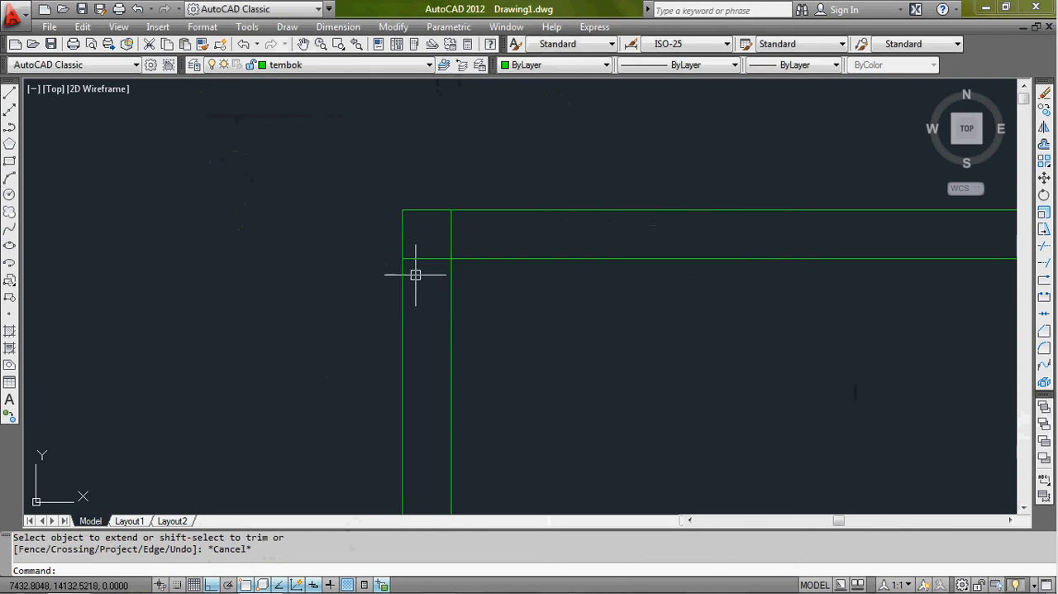
{"action": "type", "text": "u"}
{"action": "key", "text": "Return"}
{"action": "left_click", "coordinate": [418, 271]}
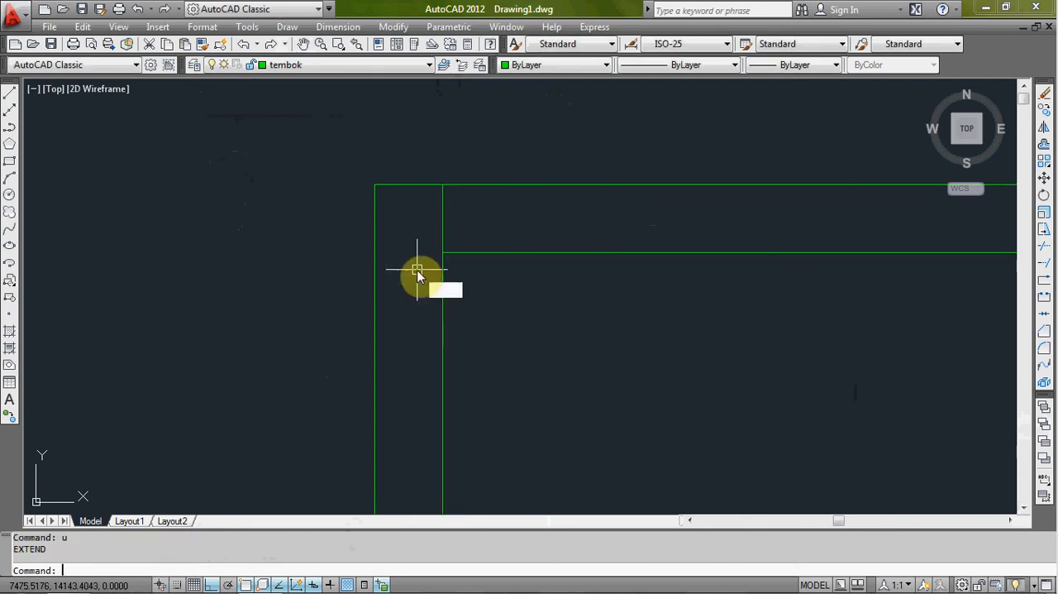
- Extend the top wall's inner line with only the left wall's outer line as boundary edge, and undo the extension
{"action": "type", "text": "ex"}
{"action": "key", "text": "Return"}
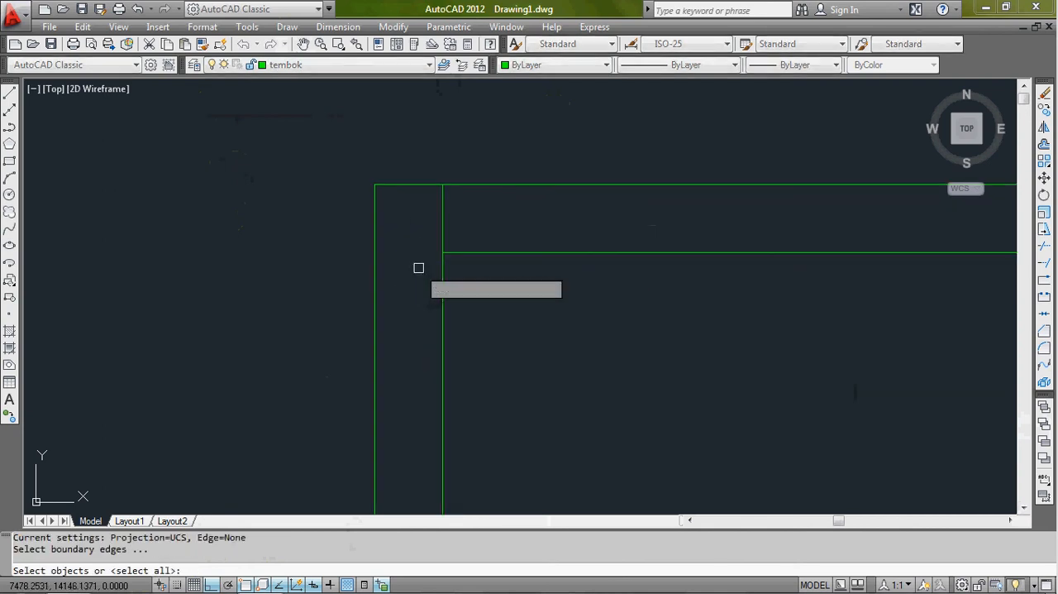
{"action": "left_click", "coordinate": [375, 274]}
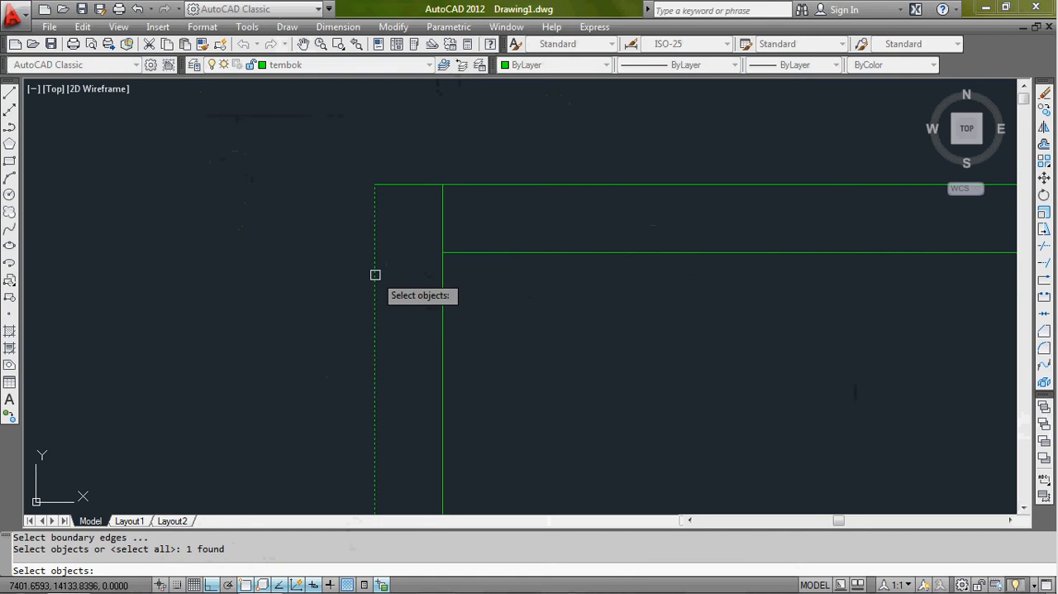
{"action": "key", "text": "Return"}
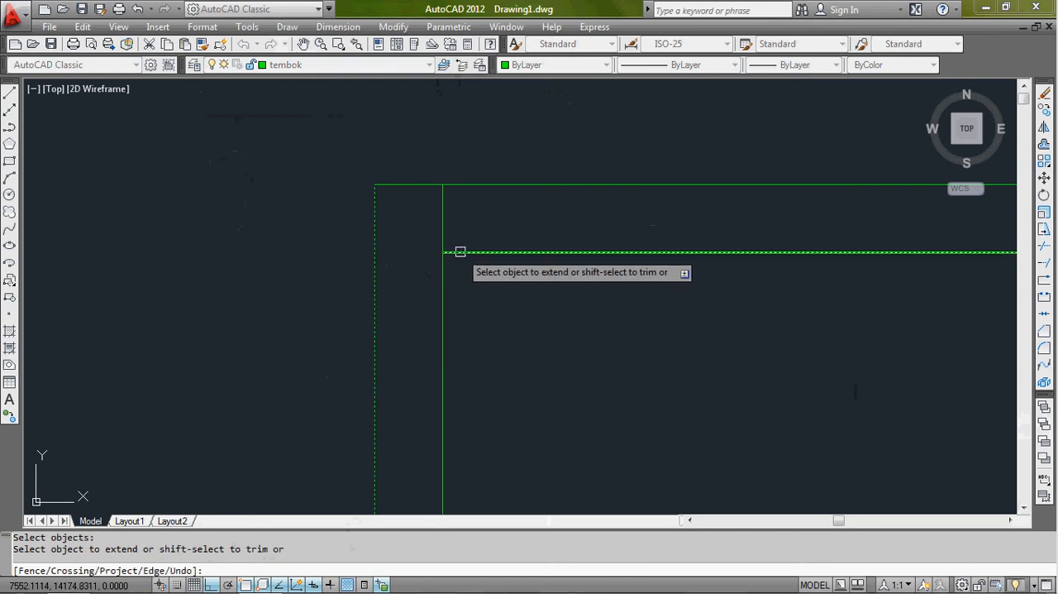
{"action": "left_click", "coordinate": [461, 252]}
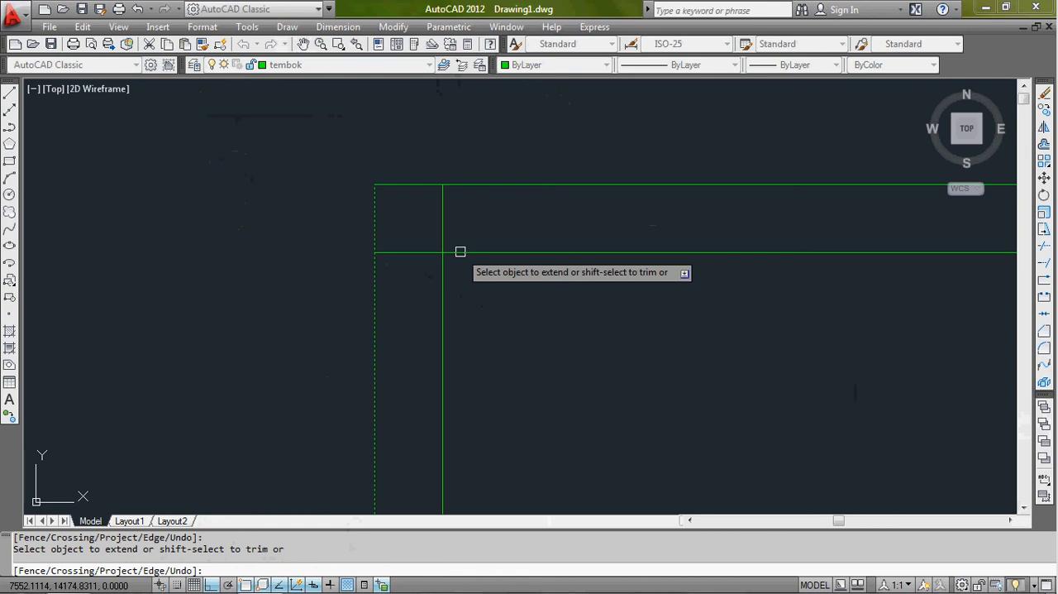
{"action": "key", "text": "Return"}
{"action": "type", "text": "u"}
{"action": "key", "text": "Return"}
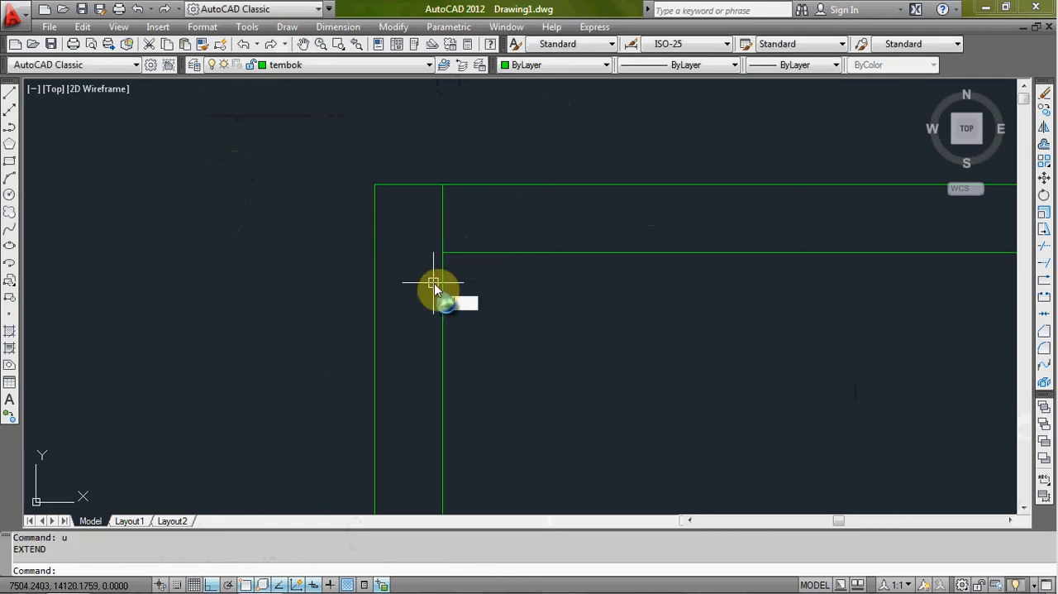
- Extend the top wall's inner line to the left wall's outer line, using all objects as boundary edges
{"action": "type", "text": "ex"}
{"action": "key", "text": "Return"}
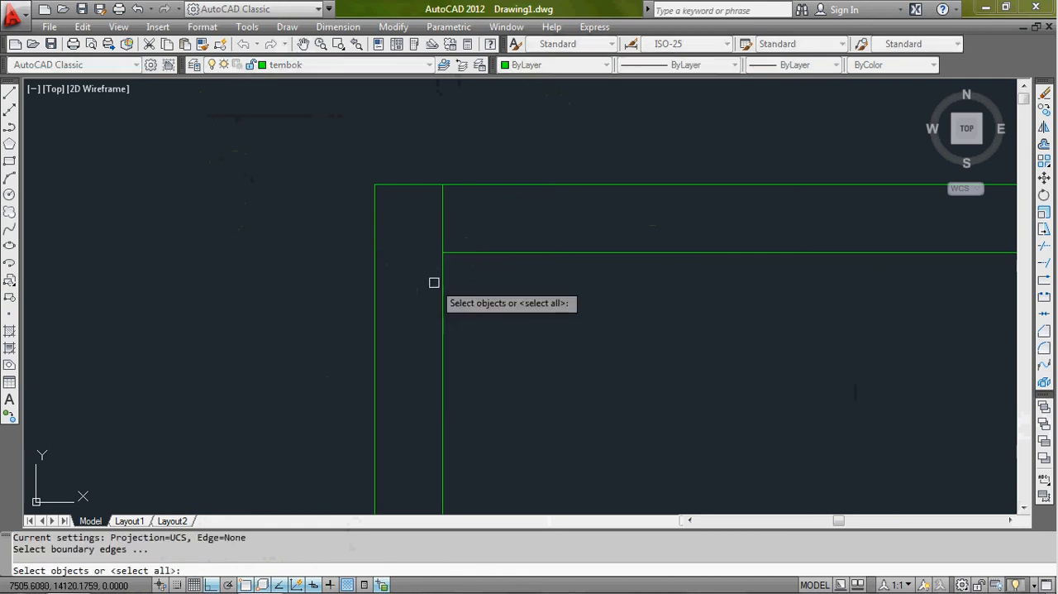
{"action": "key", "text": "Return"}
{"action": "left_click", "coordinate": [452, 254]}
{"action": "scroll", "coordinate": [430, 276], "scroll_direction": "down", "scroll_amount": 5}
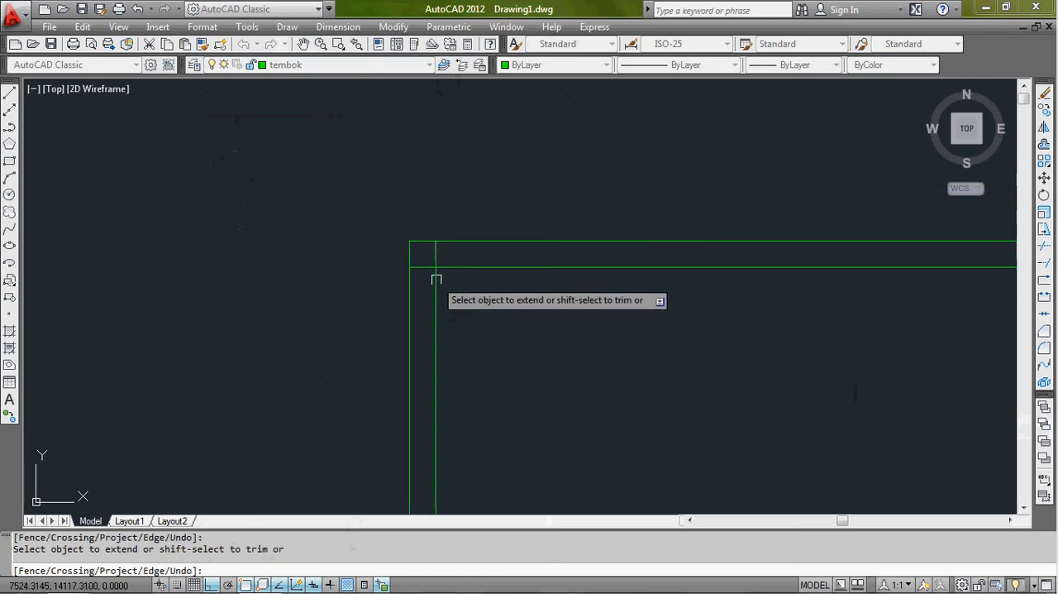
- Extend the upper ends of both interior vertical walls' lines to the top wall's outer line
{"action": "middle_click_drag", "start_coordinate": [463, 279], "coordinate": [301, 229]}
{"action": "scroll", "coordinate": [588, 227], "scroll_direction": "down", "scroll_amount": 1}
{"action": "scroll", "coordinate": [800, 224], "scroll_direction": "up", "scroll_amount": 4}
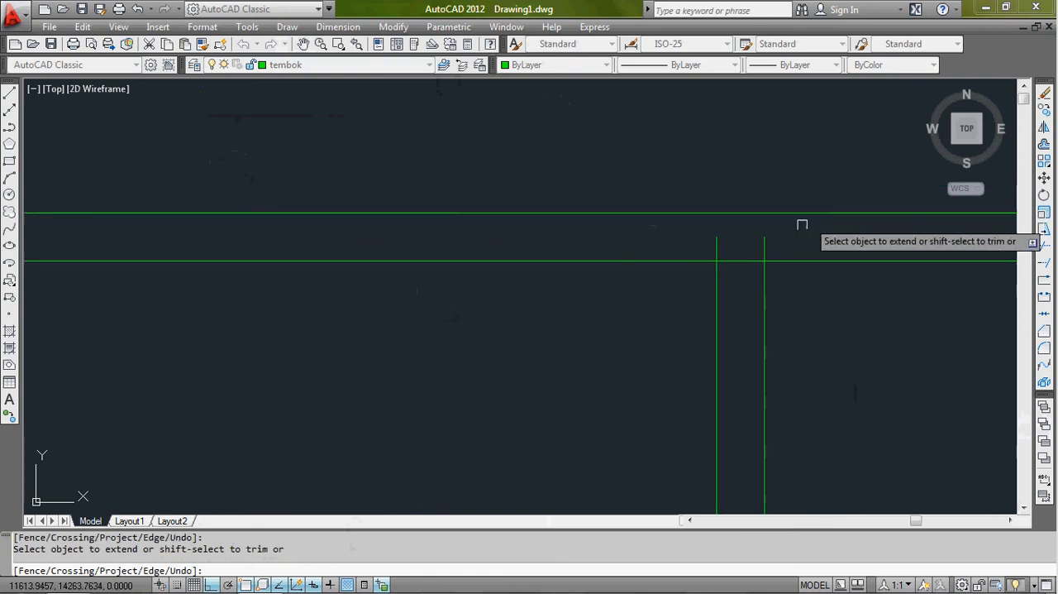
{"action": "left_click", "coordinate": [788, 229]}
{"action": "left_click", "coordinate": [696, 244]}
{"action": "scroll", "coordinate": [791, 276], "scroll_direction": "down", "scroll_amount": 4}
{"action": "middle_click_drag", "start_coordinate": [792, 277], "coordinate": [515, 237]}
{"action": "scroll", "coordinate": [538, 233], "scroll_direction": "up", "scroll_amount": 3}
{"action": "scroll", "coordinate": [583, 219], "scroll_direction": "up", "scroll_amount": 3}
{"action": "left_click", "coordinate": [600, 235]}
{"action": "left_click", "coordinate": [491, 253]}
- Extend the right wall's inner line up to the top wall's outer line at the upper-right corner
{"action": "scroll", "coordinate": [491, 258], "scroll_direction": "down", "scroll_amount": 4}
{"action": "scroll", "coordinate": [786, 269], "scroll_direction": "up", "scroll_amount": 4}
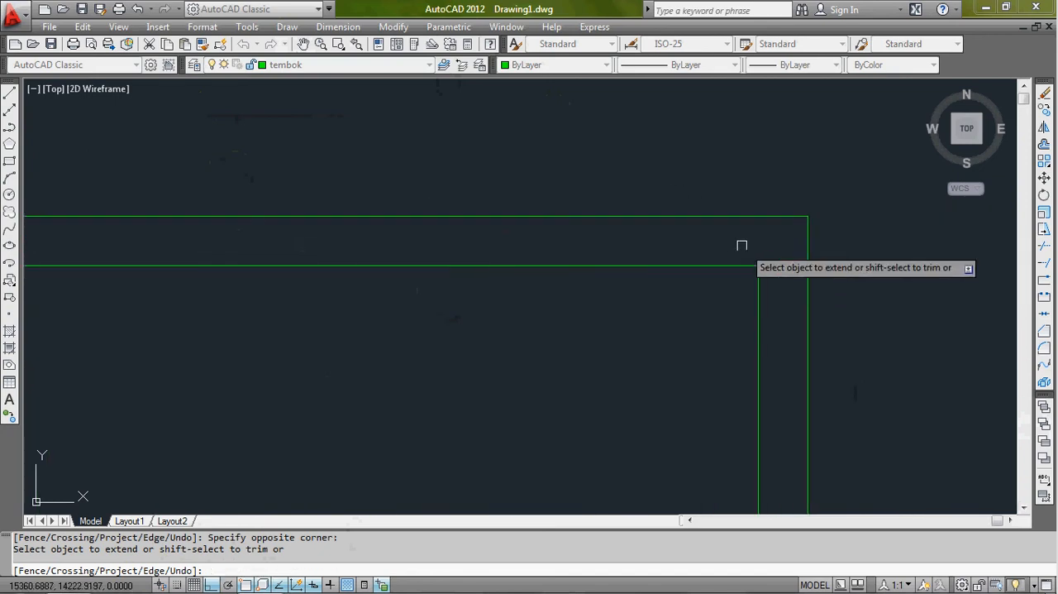
{"action": "left_click", "coordinate": [770, 290]}
{"action": "left_click", "coordinate": [741, 303]}
- Extend the upper-left interior horizontal wall's lines to the left wall's outer line and the middle vertical wall's far line
{"action": "scroll", "coordinate": [662, 327], "scroll_direction": "down", "scroll_amount": 8}
{"action": "middle_click_drag", "start_coordinate": [653, 329], "coordinate": [679, 203]}
{"action": "scroll", "coordinate": [383, 352], "scroll_direction": "up", "scroll_amount": 10}
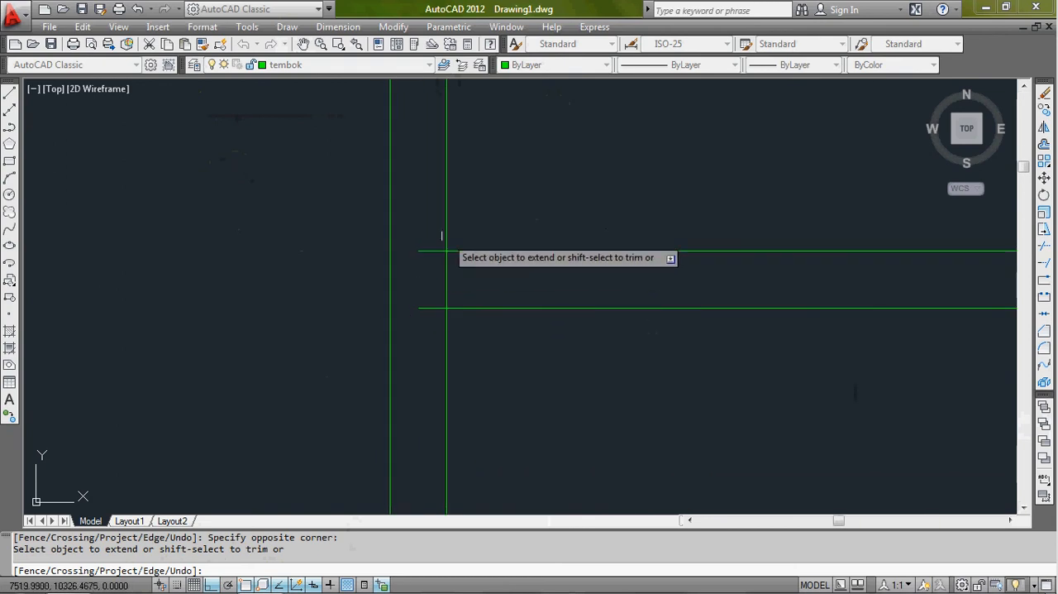
{"action": "left_click", "coordinate": [430, 234]}
{"action": "scroll", "coordinate": [420, 329], "scroll_direction": "down", "scroll_amount": 7}
{"action": "scroll", "coordinate": [738, 332], "scroll_direction": "up", "scroll_amount": 5}
{"action": "left_click", "coordinate": [638, 261]}
{"action": "left_click", "coordinate": [622, 331]}
- Extend the inner line of the upper-right room's left wall down to its bottom wall's outer line
{"action": "scroll", "coordinate": [624, 334], "scroll_direction": "down", "scroll_amount": 5}
{"action": "middle_click_drag", "start_coordinate": [770, 323], "coordinate": [668, 293]}
{"action": "scroll", "coordinate": [668, 292], "scroll_direction": "up", "scroll_amount": 5}
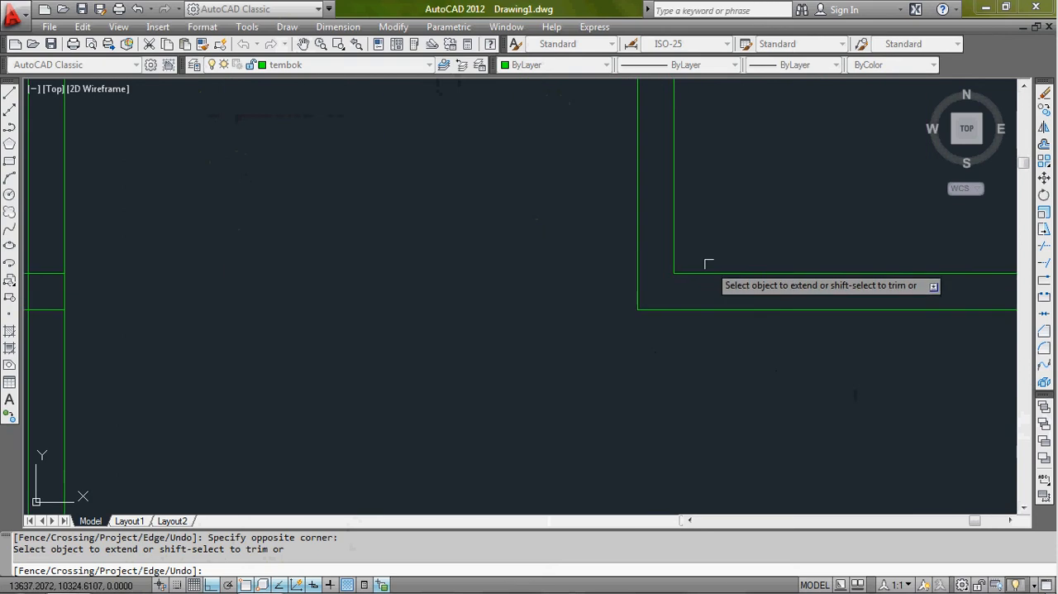
{"action": "left_click", "coordinate": [680, 255]}
{"action": "left_click", "coordinate": [664, 264]}
- Extend the upper-right room's bottom wall lines to the right wall's outer line
{"action": "scroll", "coordinate": [680, 268], "scroll_direction": "down", "scroll_amount": 5}
{"action": "middle_click_drag", "start_coordinate": [785, 298], "coordinate": [675, 280]}
{"action": "scroll", "coordinate": [728, 250], "scroll_direction": "up", "scroll_amount": 8}
{"action": "left_click", "coordinate": [680, 220]}
{"action": "left_click", "coordinate": [654, 323]}
- Extend the inner line to the outer line where the lower interior horizontal wall meets the short vertical wall
{"action": "scroll", "coordinate": [645, 331], "scroll_direction": "down", "scroll_amount": 5}
{"action": "middle_click_drag", "start_coordinate": [636, 333], "coordinate": [772, 200]}
{"action": "scroll", "coordinate": [683, 309], "scroll_direction": "down", "scroll_amount": 5}
{"action": "scroll", "coordinate": [678, 345], "scroll_direction": "up", "scroll_amount": 8}
{"action": "left_click", "coordinate": [670, 284]}
{"action": "left_click", "coordinate": [626, 309]}
- Extend the left ends of the lower interior horizontal wall's lines to the left wall's outer line
{"action": "scroll", "coordinate": [592, 318], "scroll_direction": "down", "scroll_amount": 5}
{"action": "middle_click_drag", "start_coordinate": [417, 327], "coordinate": [510, 222]}
{"action": "scroll", "coordinate": [213, 192], "scroll_direction": "up", "scroll_amount": 5}
{"action": "scroll", "coordinate": [269, 211], "scroll_direction": "up", "scroll_amount": 5}
{"action": "left_click", "coordinate": [307, 216]}
{"action": "left_click", "coordinate": [294, 334]}
- Extend the left and bottom walls' inner lines to the outer lines at the lower-left corner
{"action": "scroll", "coordinate": [298, 318], "scroll_direction": "down", "scroll_amount": 7}
{"action": "middle_click_drag", "start_coordinate": [338, 378], "coordinate": [430, 157]}
{"action": "scroll", "coordinate": [431, 170], "scroll_direction": "down", "scroll_amount": 2}
{"action": "scroll", "coordinate": [393, 323], "scroll_direction": "up", "scroll_amount": 6}
{"action": "scroll", "coordinate": [429, 251], "scroll_direction": "up", "scroll_amount": 3}
{"action": "left_click", "coordinate": [471, 218]}
{"action": "left_click", "coordinate": [444, 209]}
{"action": "left_click", "coordinate": [442, 194]}
{"action": "left_click", "coordinate": [426, 214]}
- Extend the lower ends of the middle wall and the short interior wall to the bottom wall's outer line
{"action": "scroll", "coordinate": [478, 227], "scroll_direction": "down", "scroll_amount": 8}
{"action": "middle_click_drag", "start_coordinate": [769, 220], "coordinate": [339, 260]}
{"action": "scroll", "coordinate": [592, 278], "scroll_direction": "up", "scroll_amount": 7}
{"action": "left_click", "coordinate": [505, 234]}
{"action": "left_click", "coordinate": [418, 244]}
{"action": "scroll", "coordinate": [447, 252], "scroll_direction": "down", "scroll_amount": 3}
{"action": "scroll", "coordinate": [763, 248], "scroll_direction": "up", "scroll_amount": 5}
{"action": "left_click", "coordinate": [768, 247]}
{"action": "left_click", "coordinate": [675, 255]}
- Extend the inner line to the outer line at the plan's lower-right corner
{"action": "scroll", "coordinate": [708, 258], "scroll_direction": "down", "scroll_amount": 7}
{"action": "middle_click_drag", "start_coordinate": [783, 256], "coordinate": [499, 289]}
{"action": "scroll", "coordinate": [679, 282], "scroll_direction": "up", "scroll_amount": 5}
{"action": "scroll", "coordinate": [523, 319], "scroll_direction": "up", "scroll_amount": 3}
{"action": "left_click", "coordinate": [560, 268]}
{"action": "left_click", "coordinate": [504, 299]}
- Examine the outer line ends at the plan's lower-left corner and end the Extend command
{"action": "scroll", "coordinate": [499, 304], "scroll_direction": "down", "scroll_amount": 2}
{"action": "scroll", "coordinate": [500, 303], "scroll_direction": "down", "scroll_amount": 6}
{"action": "middle_click_drag", "start_coordinate": [437, 306], "coordinate": [745, 304]}
{"action": "scroll", "coordinate": [736, 303], "scroll_direction": "down", "scroll_amount": 4}
{"action": "scroll", "coordinate": [491, 305], "scroll_direction": "up", "scroll_amount": 3}
{"action": "scroll", "coordinate": [485, 304], "scroll_direction": "up", "scroll_amount": 2}
{"action": "scroll", "coordinate": [428, 305], "scroll_direction": "up", "scroll_amount": 3}
{"action": "scroll", "coordinate": [423, 308], "scroll_direction": "up", "scroll_amount": 2}
{"action": "scroll", "coordinate": [422, 307], "scroll_direction": "down", "scroll_amount": 3}
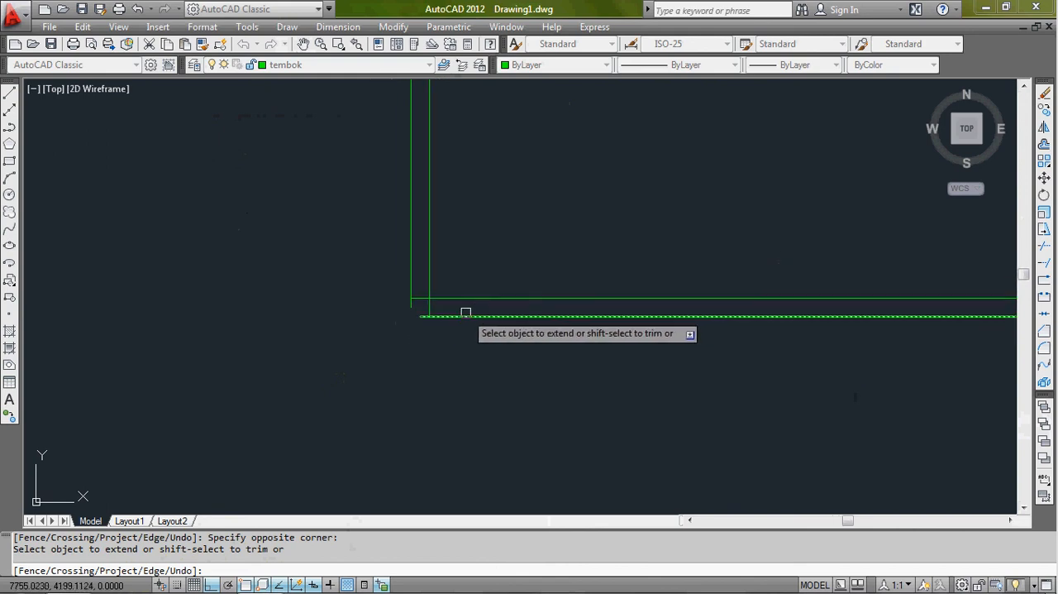
{"action": "scroll", "coordinate": [418, 307], "scroll_direction": "up", "scroll_amount": 3}
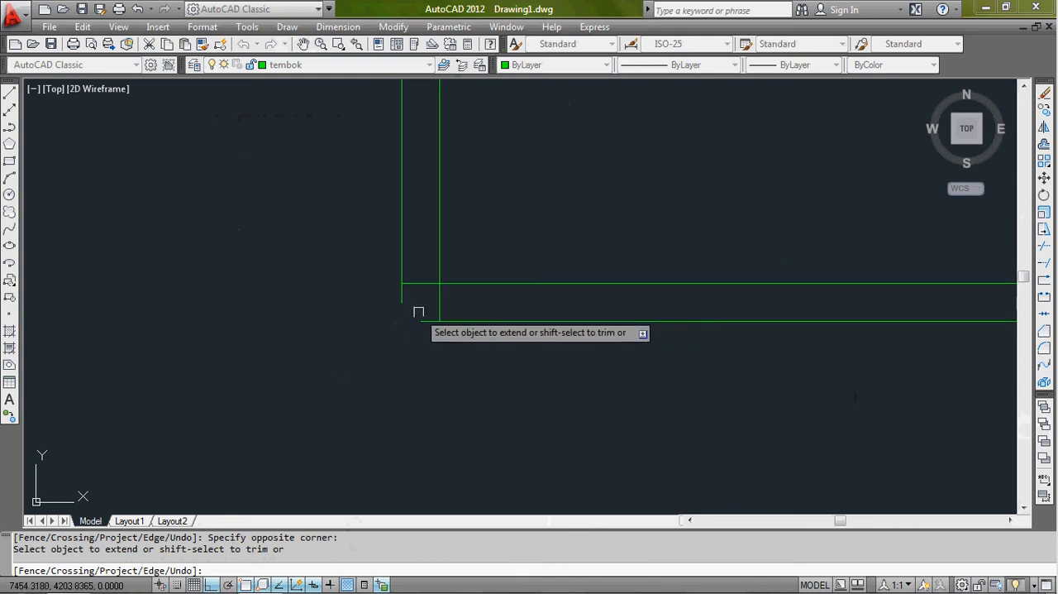
{"action": "key", "text": "Escape"}
{"action": "scroll", "coordinate": [389, 306], "scroll_direction": "up", "scroll_amount": 3}
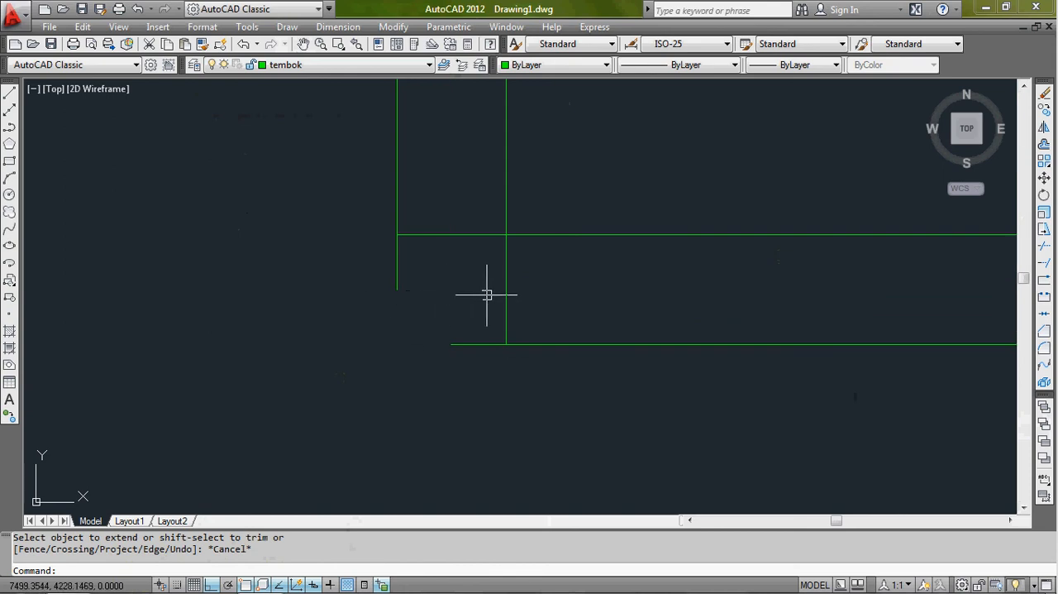
- Chamfer the bottom wall's outer line with the left wall's outer line, and undo the chamfer
{"action": "left_click", "coordinate": [1044, 334]}
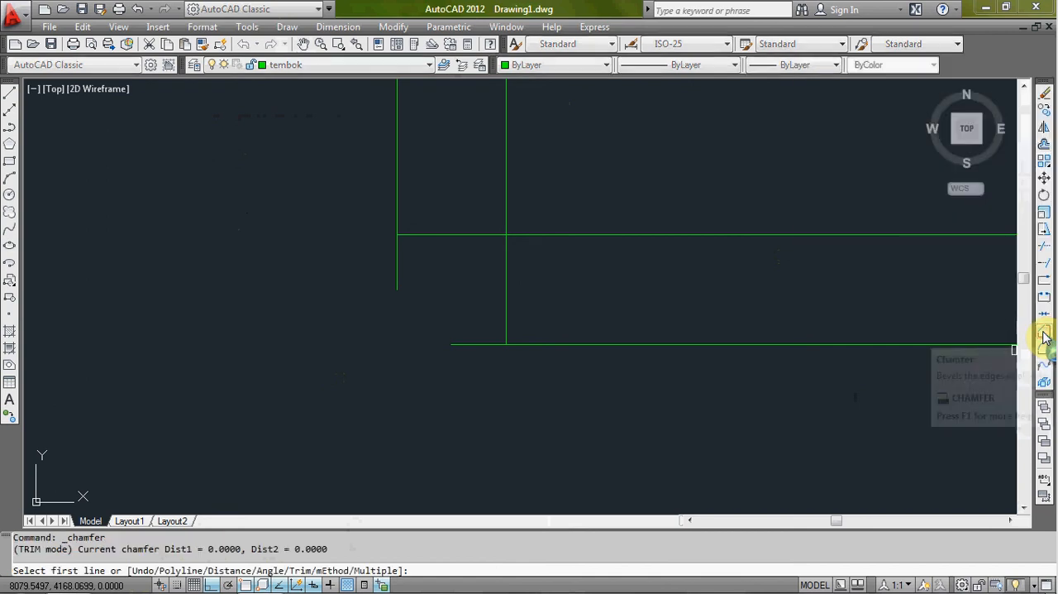
{"action": "left_click", "coordinate": [465, 344]}
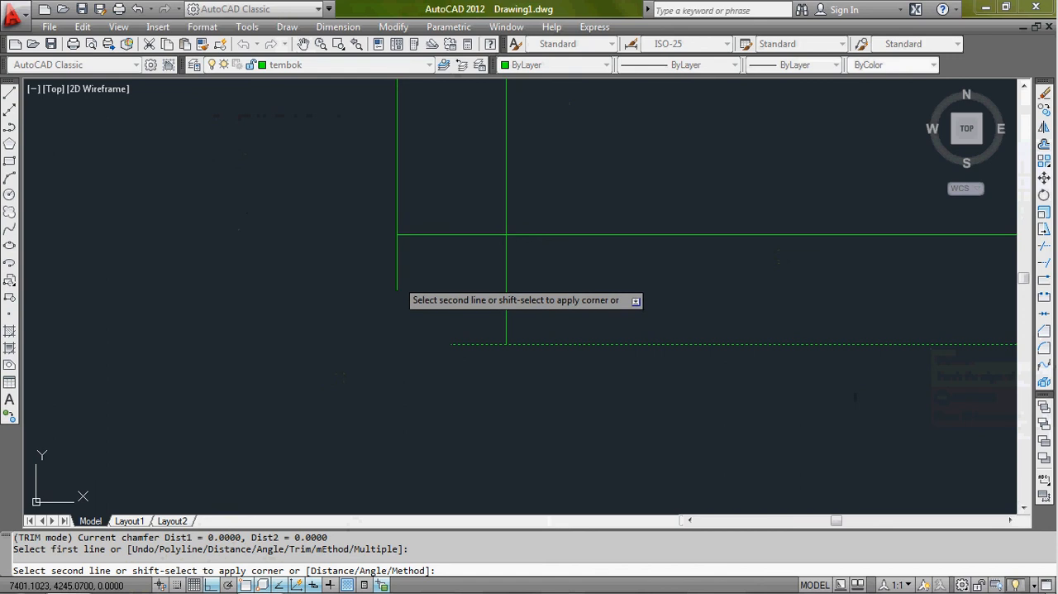
{"action": "left_click", "coordinate": [397, 279]}
{"action": "scroll", "coordinate": [476, 362], "scroll_direction": "down", "scroll_amount": 2}
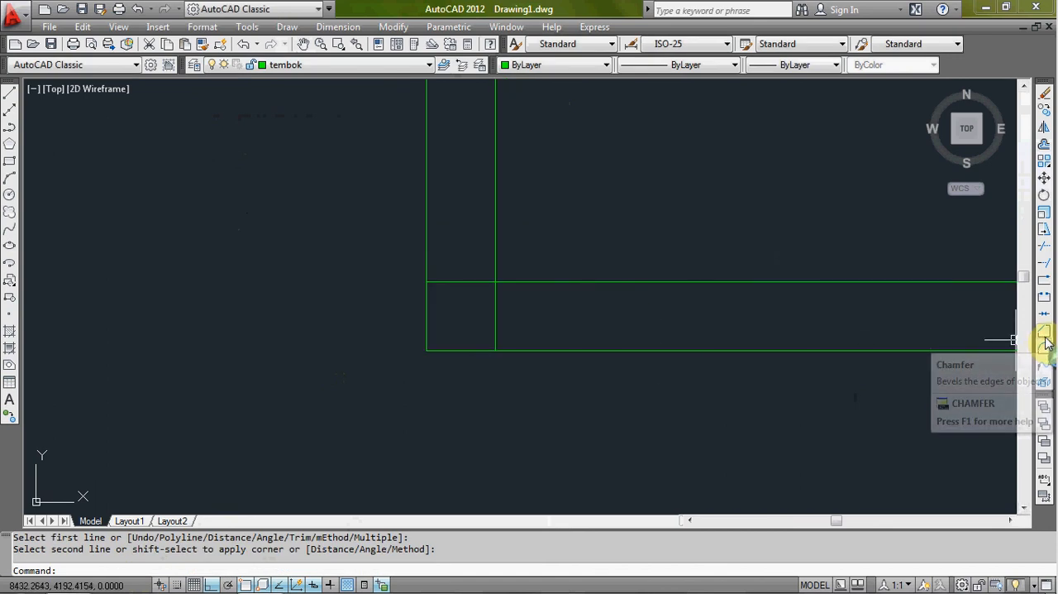
{"action": "type", "text": "u"}
{"action": "key", "text": "Return"}
{"action": "type", "text": "u"}
{"action": "key", "text": "Return"}
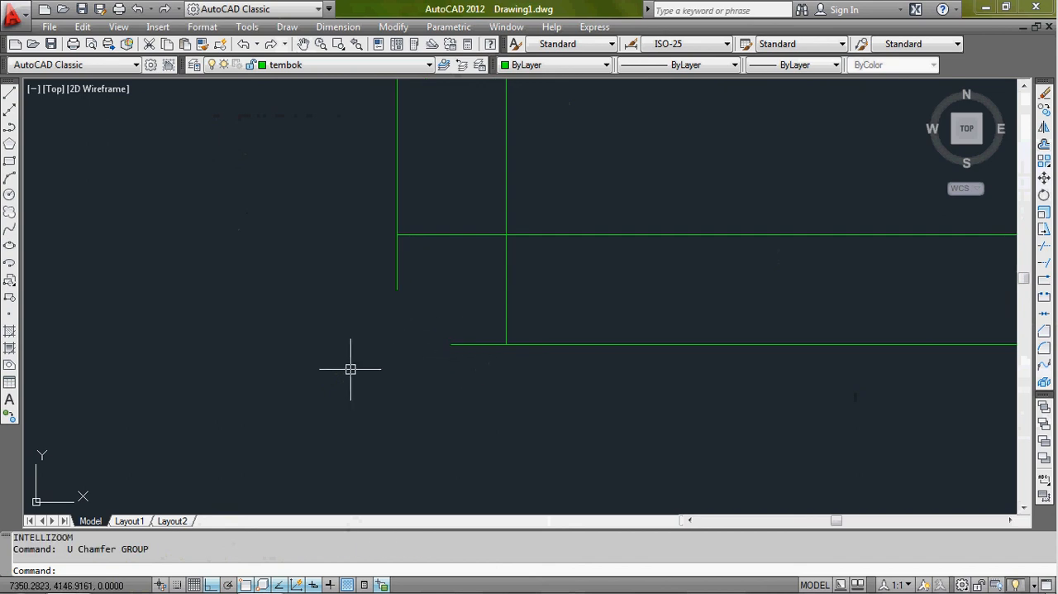
- Draw a vertical helper line about 154 units long just outside the lower-left corner
{"action": "type", "text": "l"}
{"action": "key", "text": "Return"}
{"action": "left_click", "coordinate": [334, 293]}
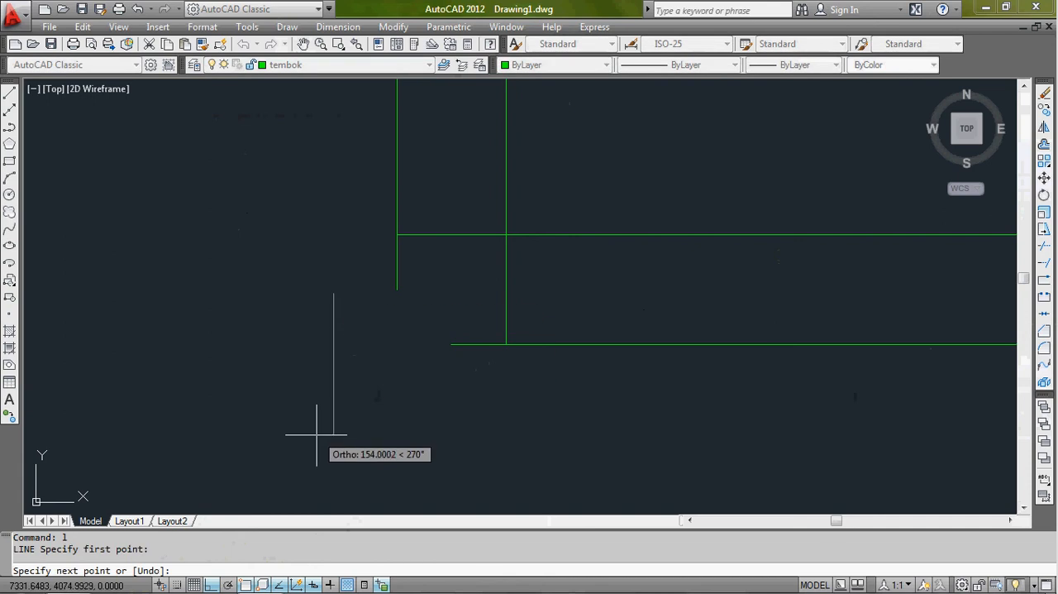
{"action": "left_click", "coordinate": [317, 435]}
{"action": "key", "text": "Return"}
- Extend the bottom wall's outer line to the helper line and the left wall's outer line down to it
{"action": "type", "text": "EX"}
{"action": "key", "text": "Return"}
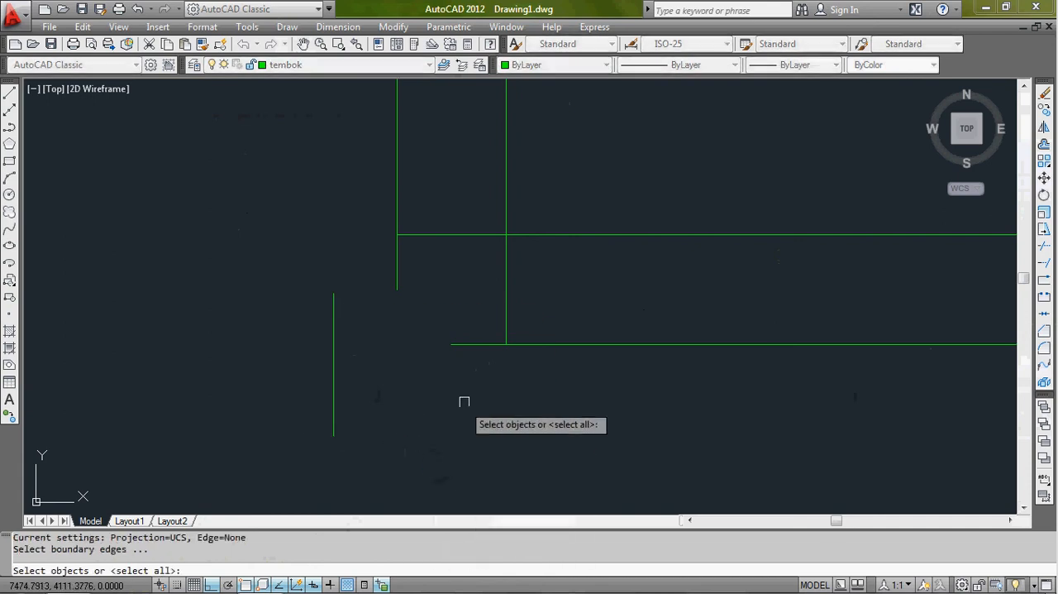
{"action": "key", "text": "Return"}
{"action": "left_click", "coordinate": [471, 345]}
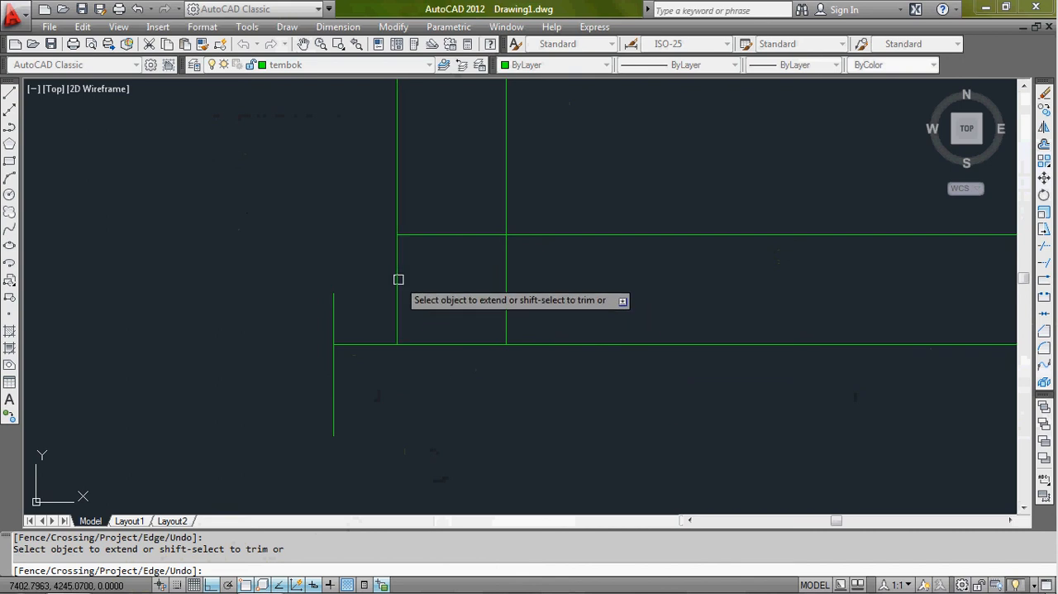
{"action": "key", "text": "Return"}
- Trim the bottom wall's outer line where it overhangs beyond the left wall's outer line
{"action": "type", "text": "tr"}
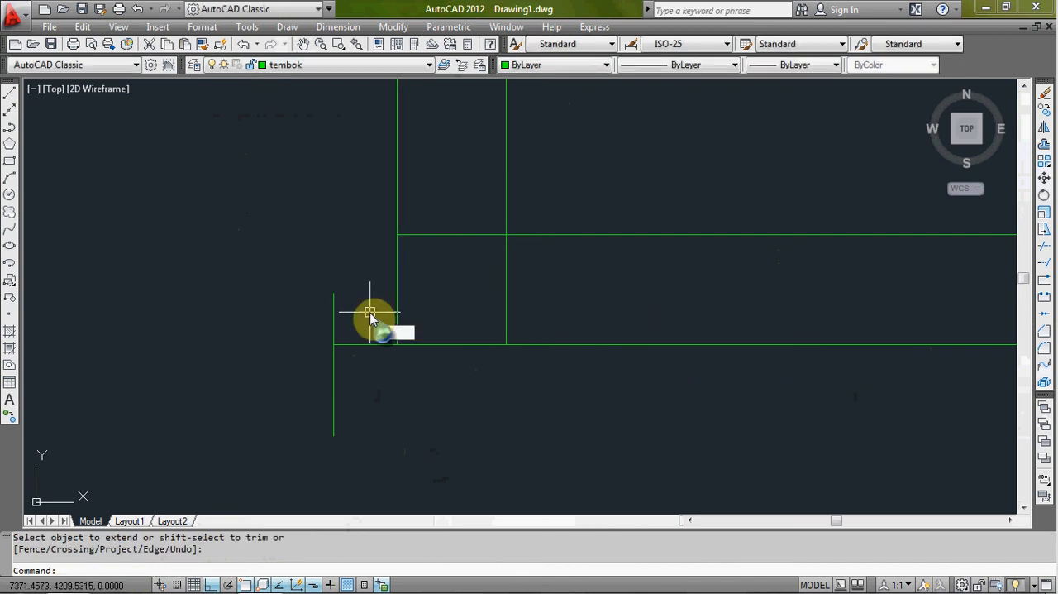
{"action": "key", "text": "Return"}
{"action": "key", "text": "Return"}
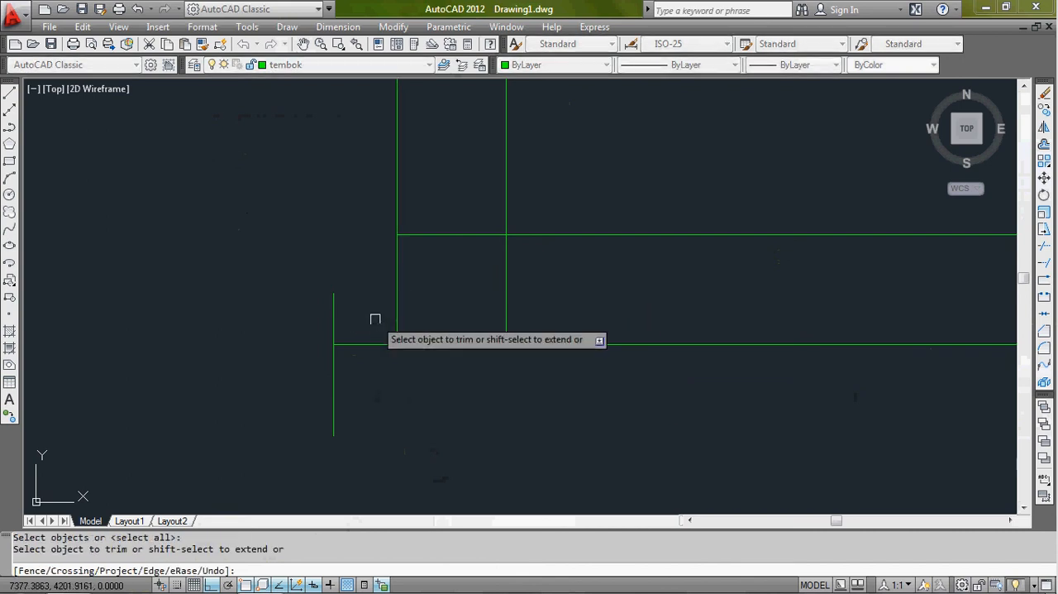
{"action": "left_click", "coordinate": [376, 324]}
{"action": "left_click", "coordinate": [369, 360]}
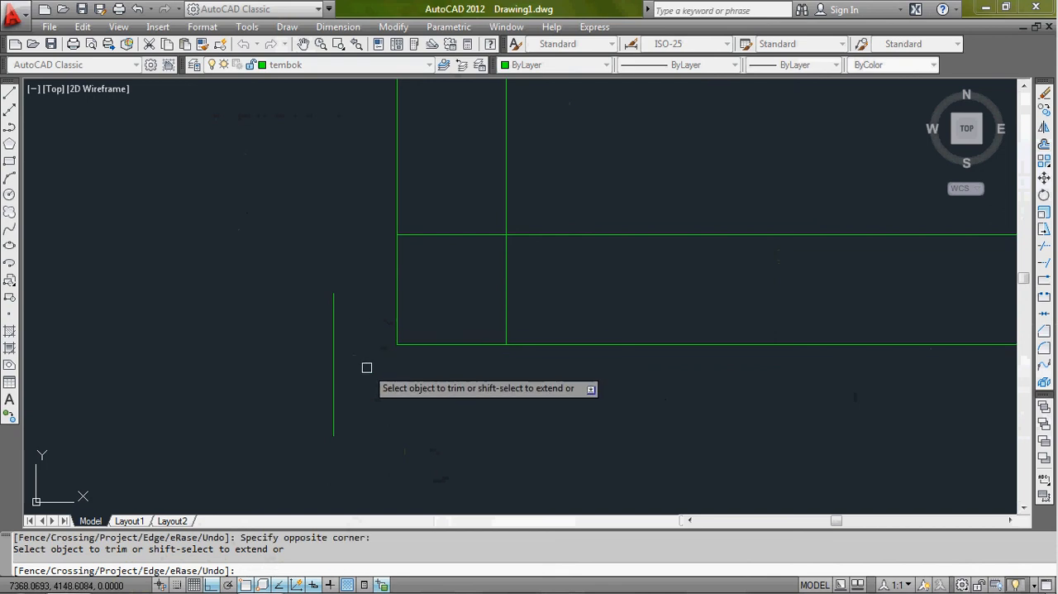
{"action": "key", "text": "Return"}
- Erase the vertical helper line outside the lower-left corner
{"action": "left_click", "coordinate": [364, 366]}
{"action": "left_click", "coordinate": [330, 392]}
{"action": "type", "text": "e"}
{"action": "key", "text": "Return"}
- Undo the helper line and the erase, trim and extend edits made with it
{"action": "scroll", "coordinate": [354, 364], "scroll_direction": "down", "scroll_amount": 4}
{"action": "scroll", "coordinate": [403, 334], "scroll_direction": "up", "scroll_amount": 2}
{"action": "type", "text": "u"}
{"action": "key", "text": "Return"}
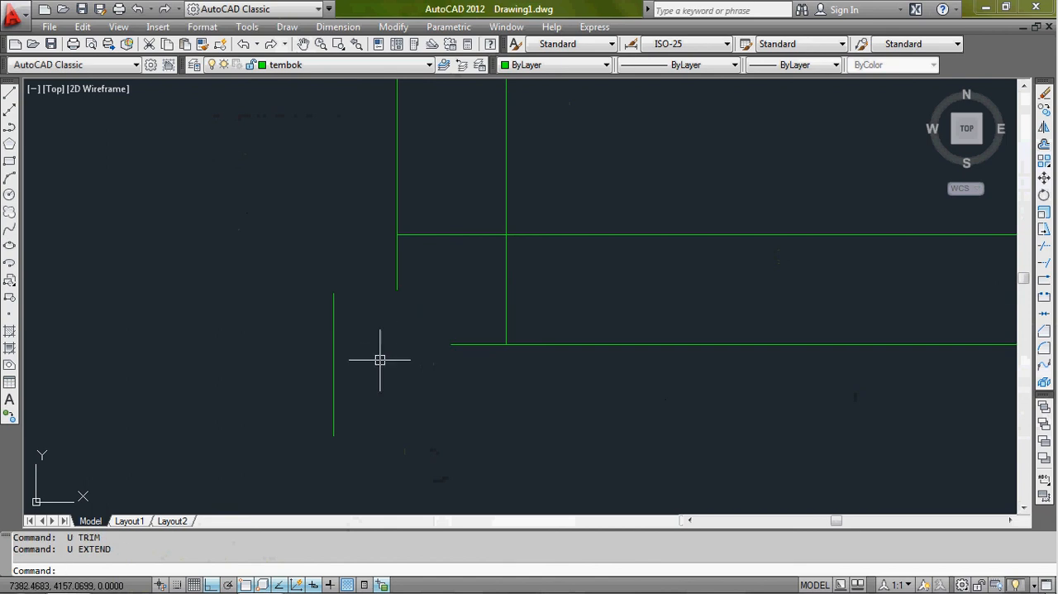
- Close the lower-left corner by chamfering the bottom wall's outer line with the left wall's outer line
{"action": "left_click", "coordinate": [1043, 332]}
{"action": "left_click", "coordinate": [471, 345]}
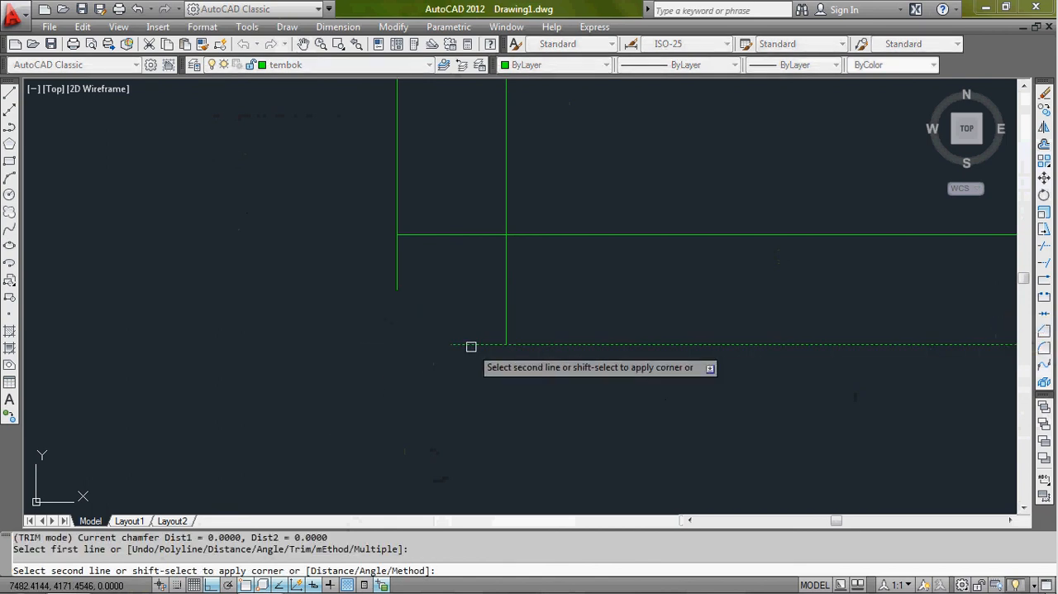
{"action": "left_click", "coordinate": [398, 282]}
- Turn the layer with the red wall centrelines back on and show the whole floor plan
{"action": "scroll", "coordinate": [455, 313], "scroll_direction": "down", "scroll_amount": 4}
{"action": "scroll", "coordinate": [721, 310], "scroll_direction": "down", "scroll_amount": 6}
{"action": "middle_click_drag", "start_coordinate": [725, 310], "coordinate": [336, 390]}
{"action": "scroll", "coordinate": [407, 374], "scroll_direction": "down", "scroll_amount": 2}
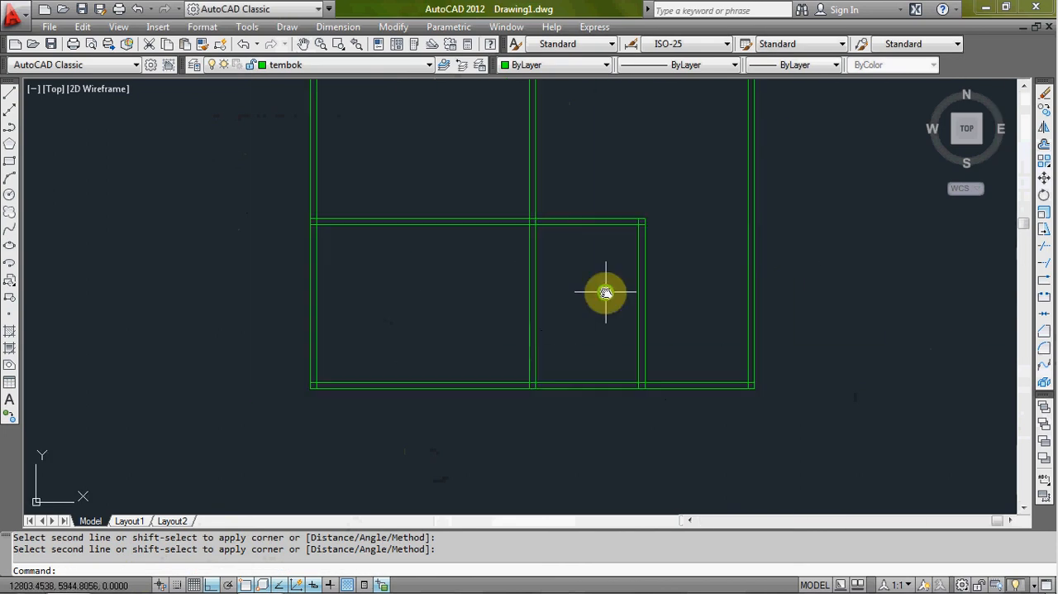
{"action": "middle_click_drag", "start_coordinate": [605, 291], "coordinate": [528, 378]}
{"action": "scroll", "coordinate": [528, 378], "scroll_direction": "down", "scroll_amount": 2}
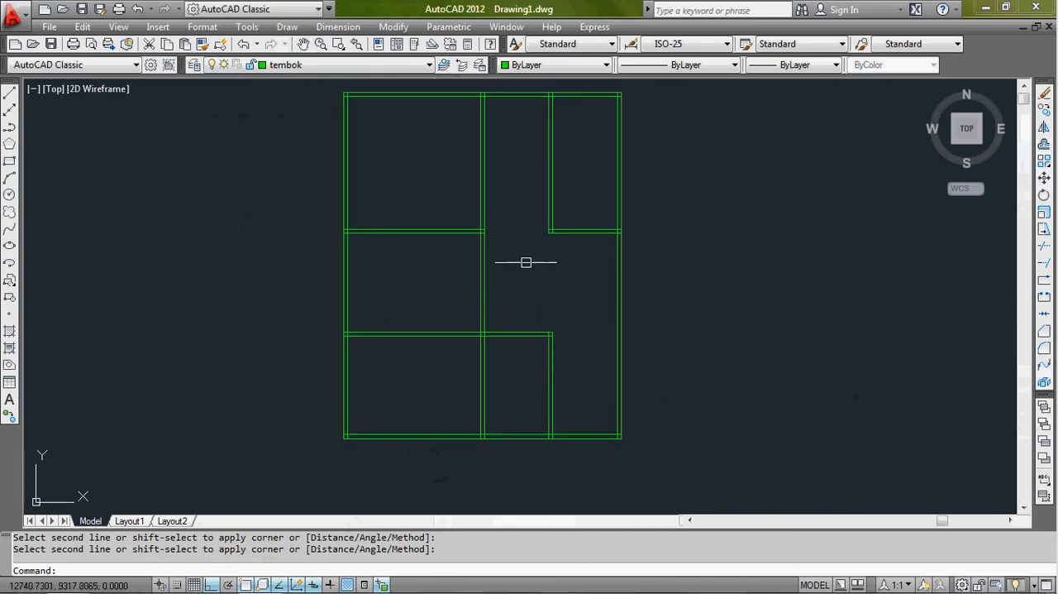
{"action": "middle_click_drag", "start_coordinate": [526, 262], "coordinate": [520, 289]}
{"action": "left_click", "coordinate": [427, 65]}
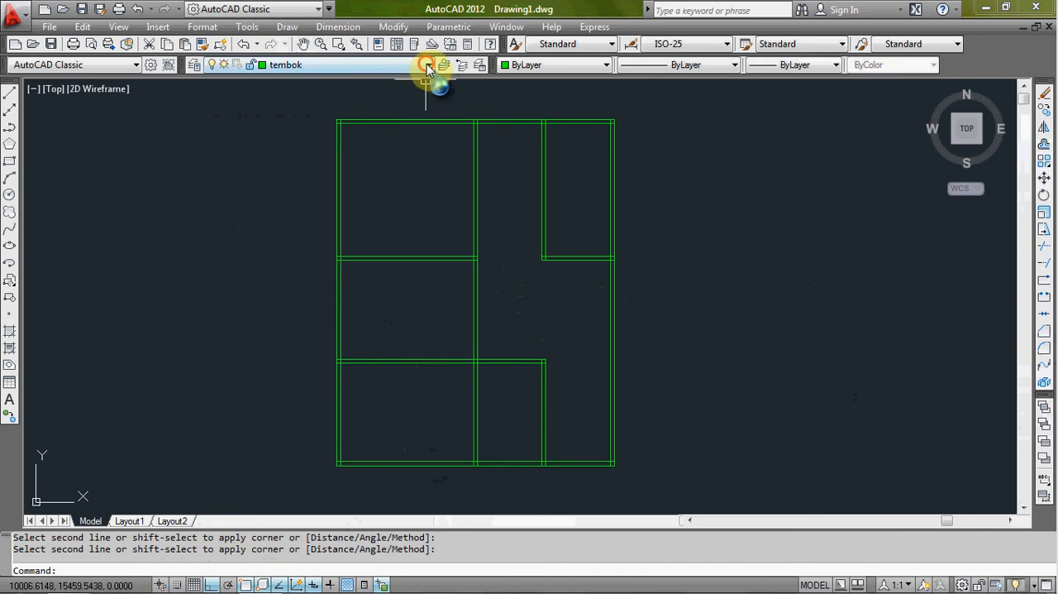
{"action": "left_click", "coordinate": [213, 97]}
{"action": "left_click", "coordinate": [271, 174]}
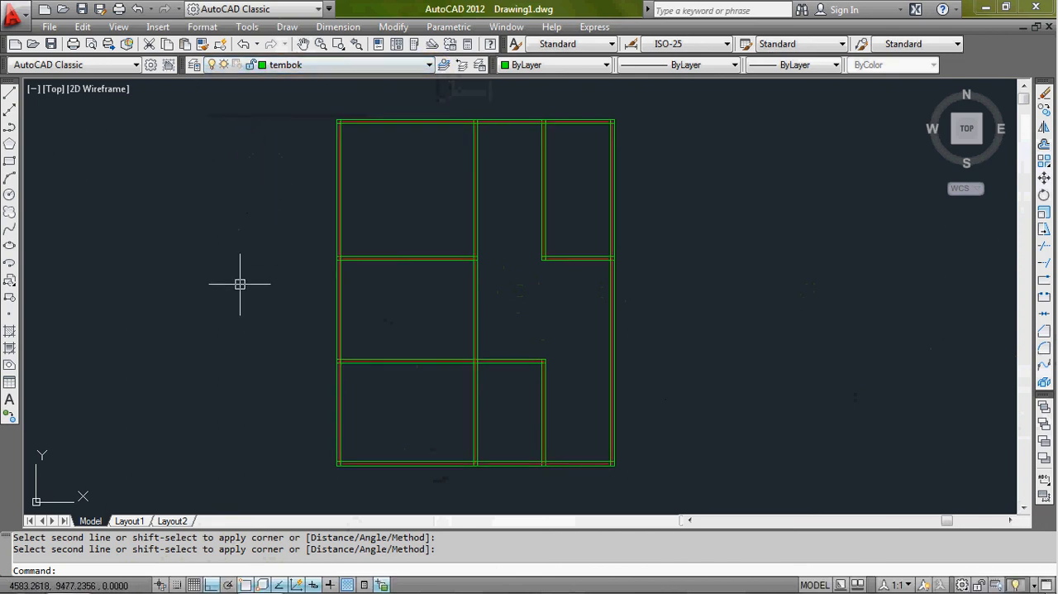
{"action": "middle_click_drag", "start_coordinate": [455, 359], "coordinate": [457, 360]}
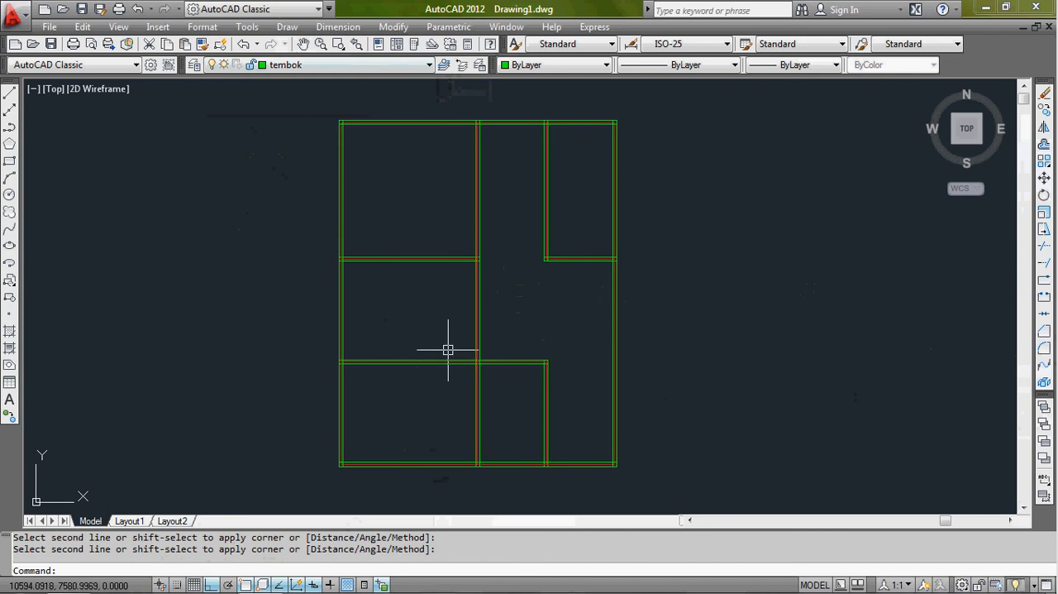
- Erase the whole floor plan, including all wall lines and centrelines
{"action": "left_click", "coordinate": [671, 108]}
{"action": "left_click", "coordinate": [303, 485]}
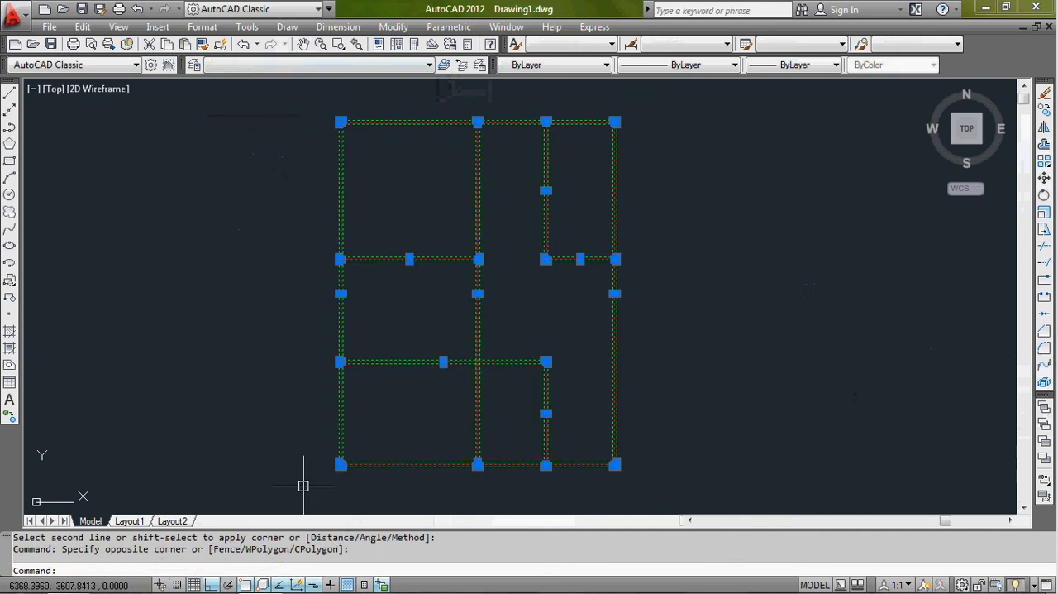
{"action": "type", "text": "e"}
{"action": "key", "text": "Return"}
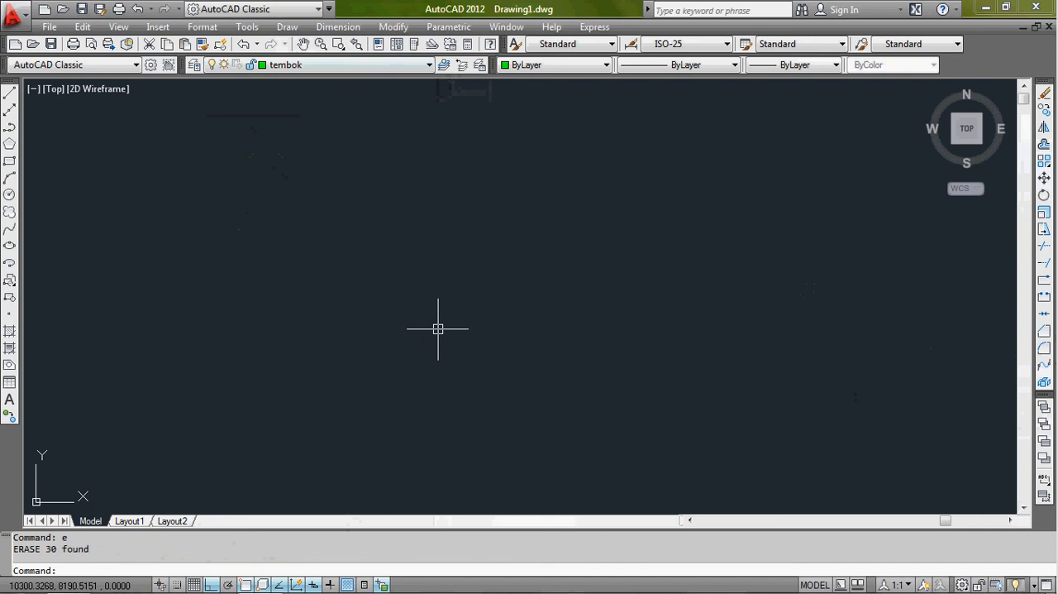
- Draw a connected chain of alternating vertical and horizontal lines that climbs rightwards like a three-step staircase
{"action": "type", "text": "l"}
{"action": "key", "text": "Return"}
{"action": "left_click", "coordinate": [253, 439]}
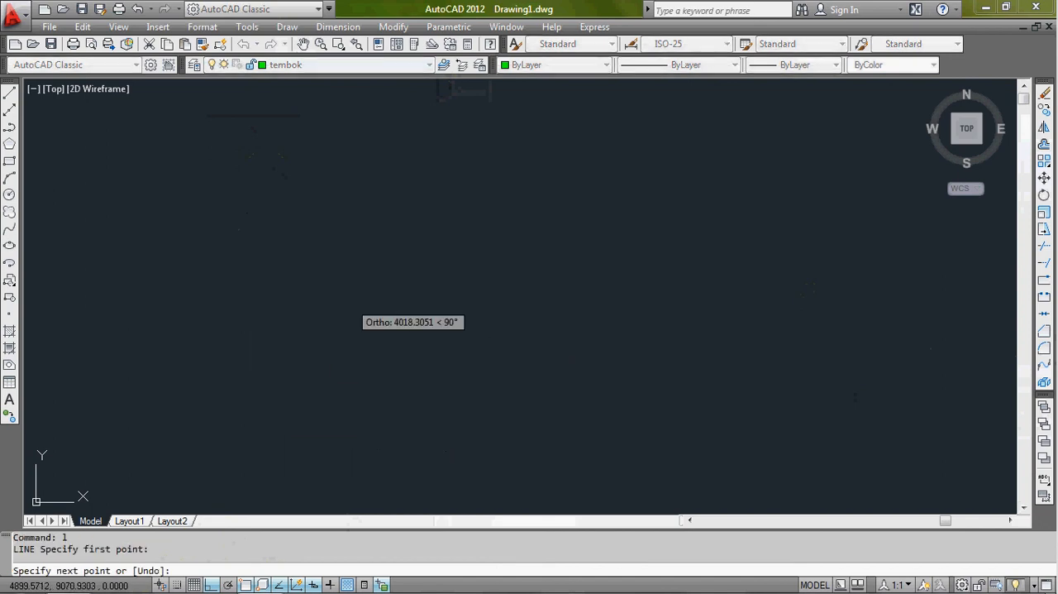
{"action": "left_click", "coordinate": [282, 296]}
{"action": "left_click", "coordinate": [483, 296]}
{"action": "left_click", "coordinate": [483, 211]}
{"action": "left_click", "coordinate": [677, 212]}
{"action": "left_click", "coordinate": [662, 146]}
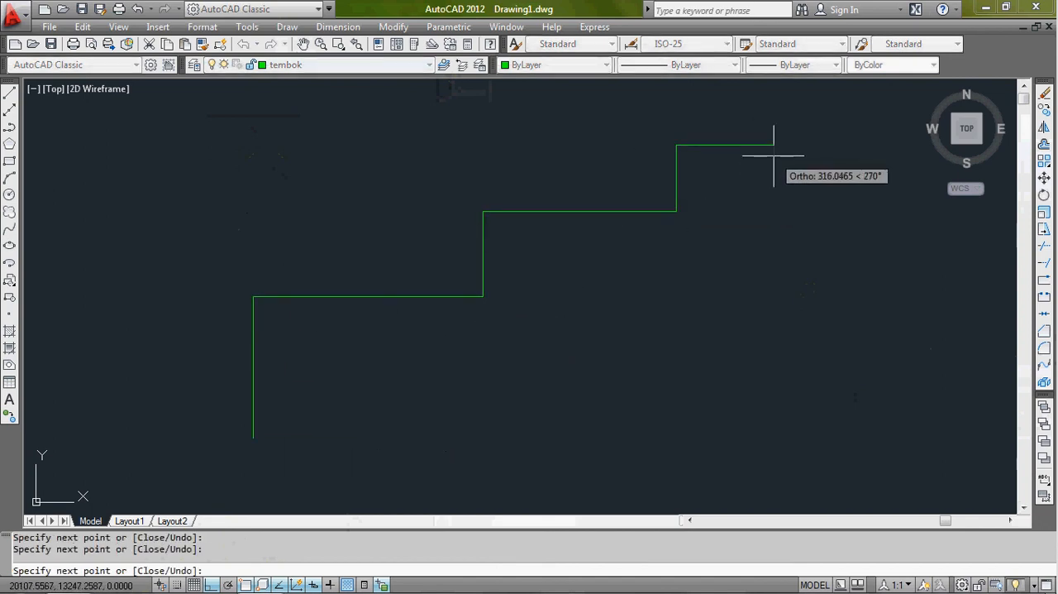
{"action": "left_click", "coordinate": [774, 157]}
{"action": "key", "text": "Return"}
- Select the staircase's segments one after another, clearing each selection, to check whether they are separate objects
{"action": "left_click", "coordinate": [725, 145]}
{"action": "left_click", "coordinate": [722, 172]}
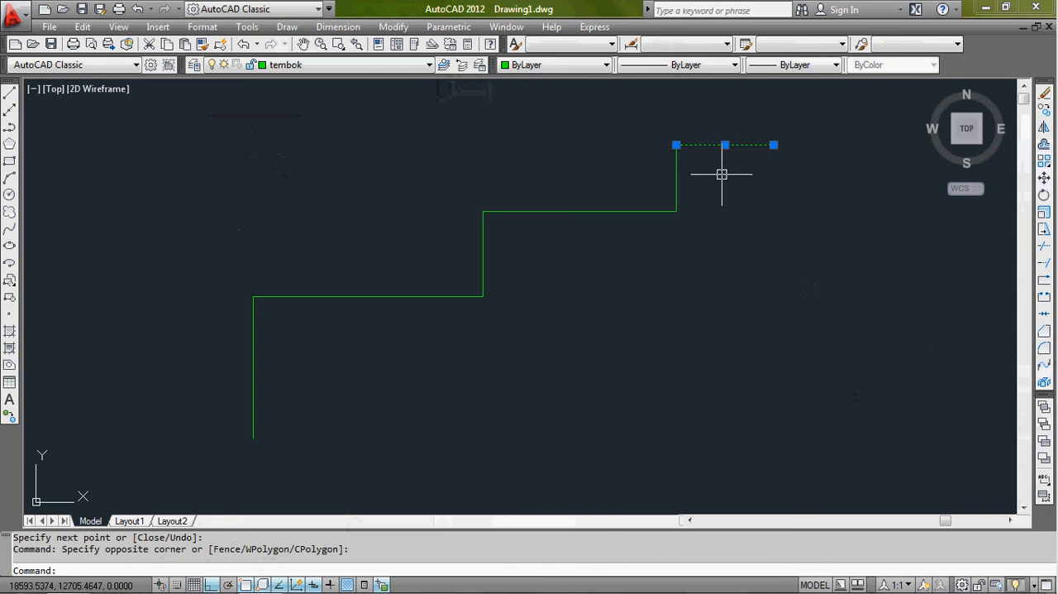
{"action": "left_click", "coordinate": [702, 177]}
{"action": "left_click", "coordinate": [630, 185]}
{"action": "key", "text": "Escape"}
{"action": "left_click", "coordinate": [621, 189]}
{"action": "left_click", "coordinate": [576, 242]}
{"action": "key", "text": "Escape"}
{"action": "left_click", "coordinate": [524, 242]}
{"action": "left_click", "coordinate": [448, 265]}
{"action": "left_click", "coordinate": [423, 260]}
{"action": "left_click", "coordinate": [383, 307]}
{"action": "key", "text": "Escape"}
{"action": "left_click", "coordinate": [288, 336]}
{"action": "left_click", "coordinate": [248, 359]}
{"action": "key", "text": "Escape"}
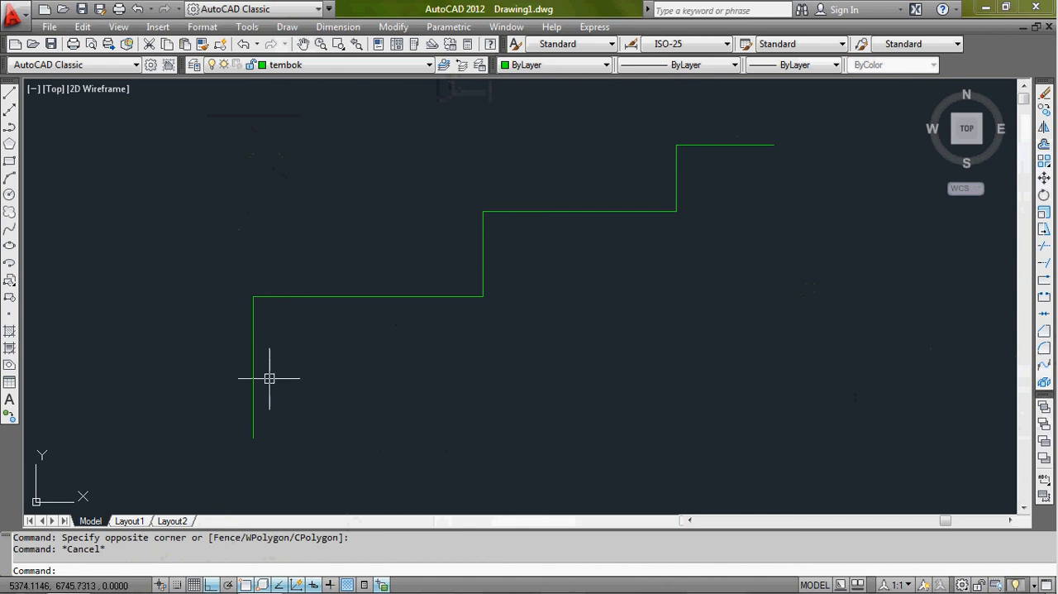
- Draw a second three-step staircase below the first as one continuous polyline of alternating vertical and horizontal segments
{"action": "left_click", "coordinate": [10, 129]}
{"action": "left_click", "coordinate": [361, 472]}
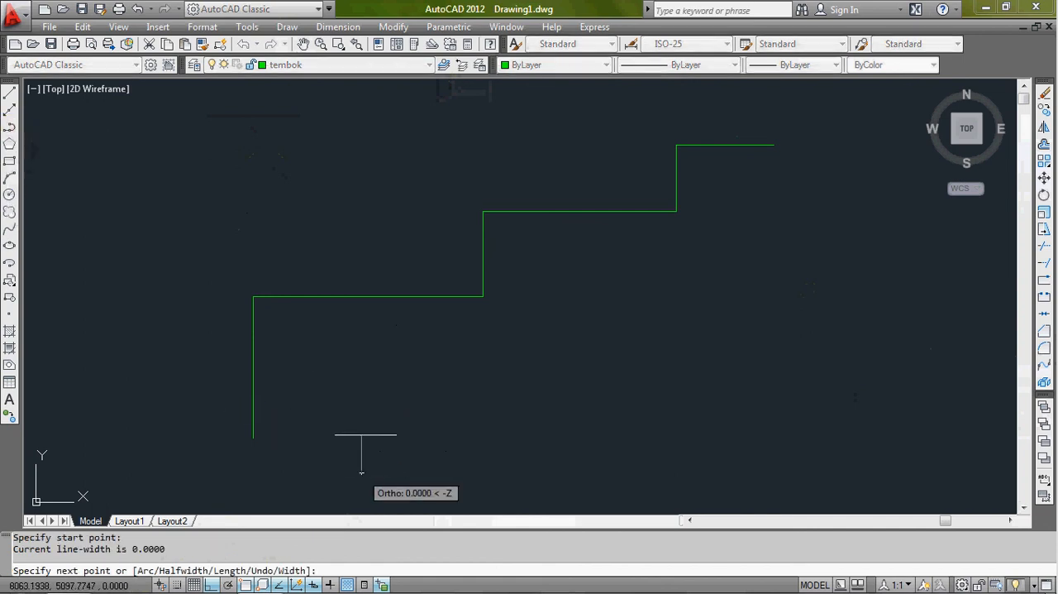
{"action": "left_click", "coordinate": [362, 381]}
{"action": "left_click", "coordinate": [584, 382]}
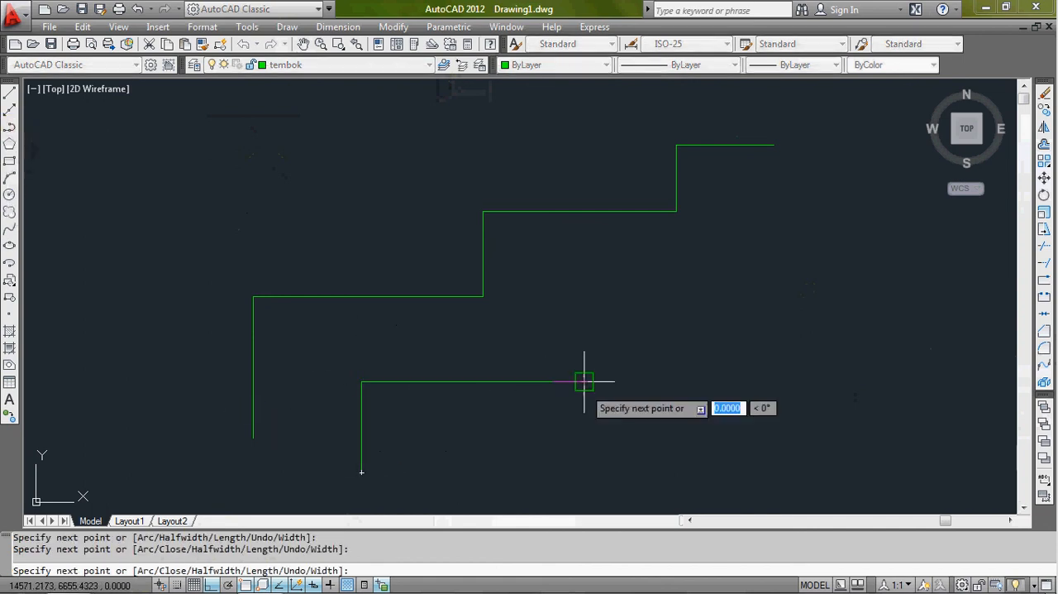
{"action": "left_click", "coordinate": [584, 259]}
{"action": "left_click", "coordinate": [732, 260]}
{"action": "left_click", "coordinate": [733, 191]}
{"action": "left_click", "coordinate": [815, 191]}
{"action": "key", "text": "Return"}
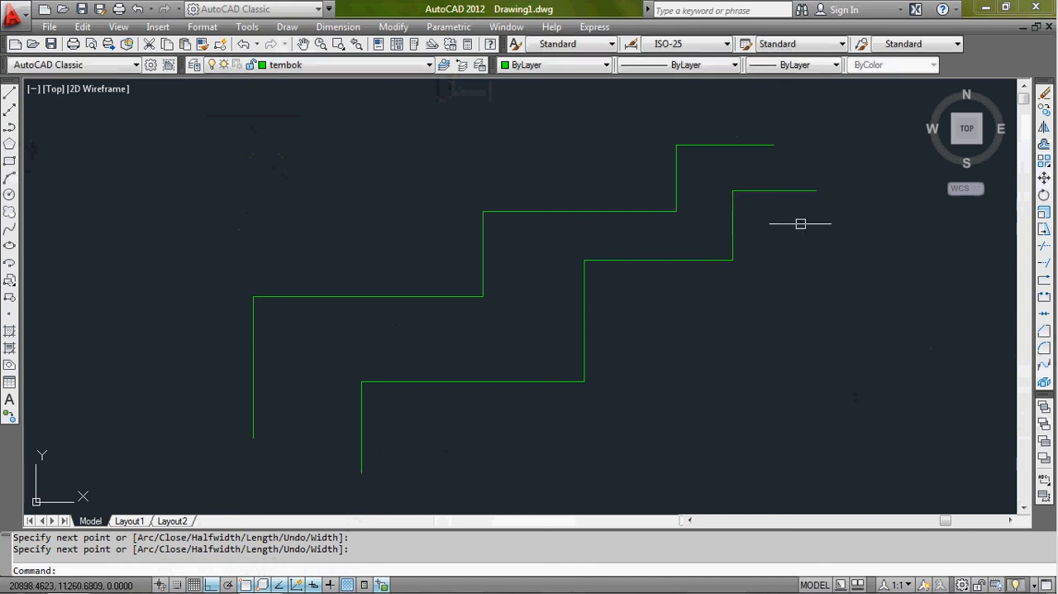
- Select the lower staircase at its uppermost segment to check whether the polyline behaves as one object
{"action": "left_click", "coordinate": [791, 190]}
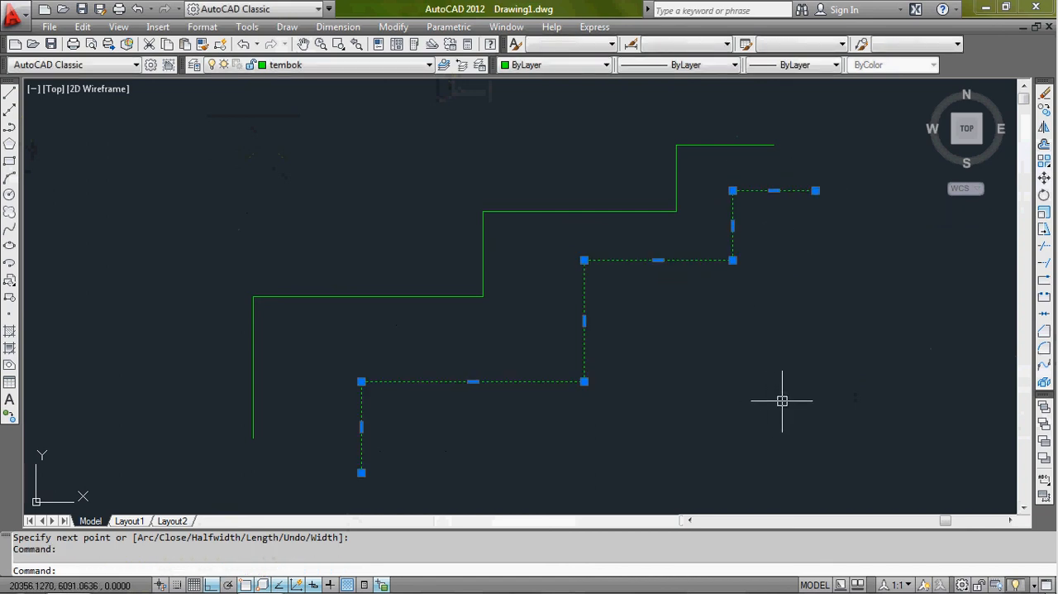
{"action": "key", "text": "Escape"}
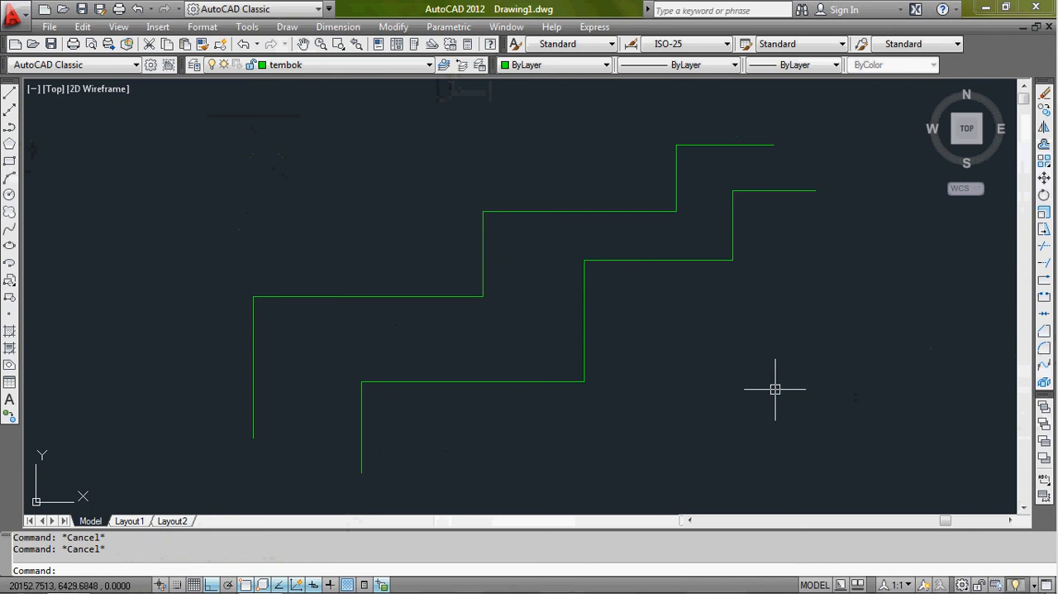
{"action": "left_click_drag", "start_coordinate": [824, 172], "coordinate": [790, 224]}
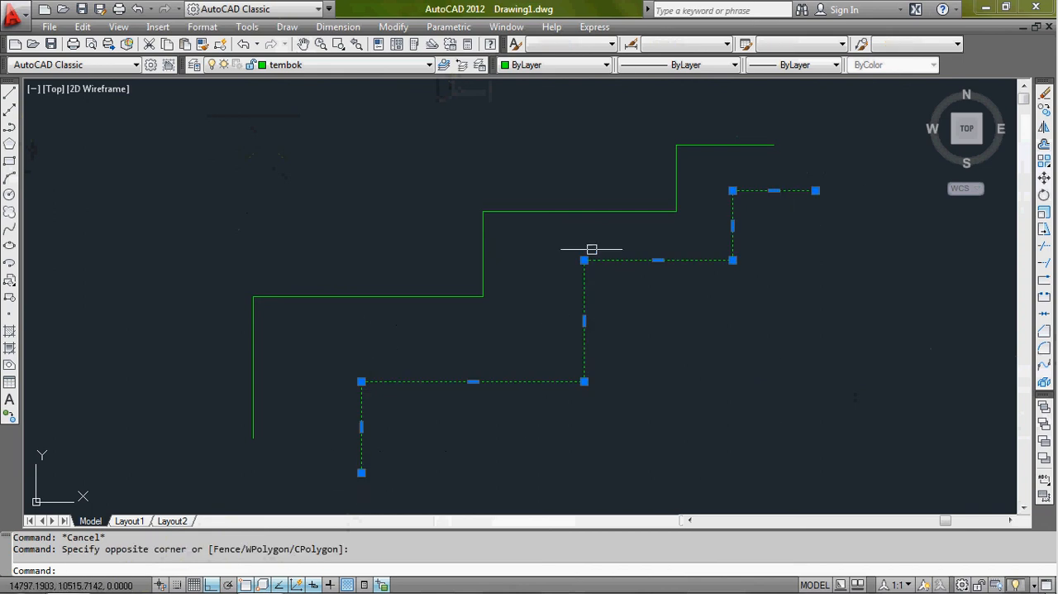
{"action": "key", "text": "Escape"}
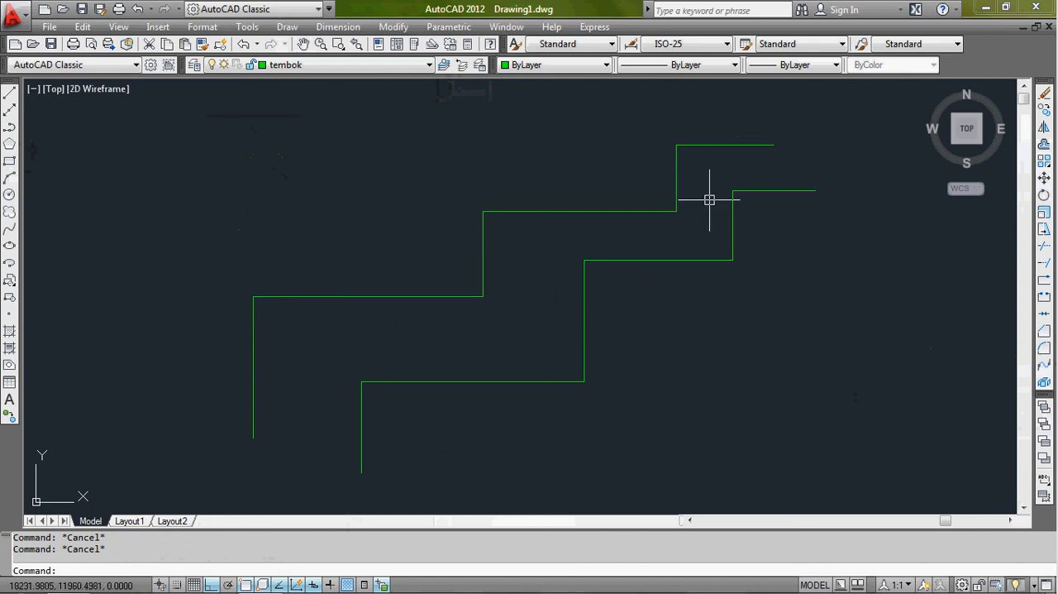
- Select the two highest segments of the upper staircase to compare its separate lines with the polyline
{"action": "left_click", "coordinate": [686, 243]}
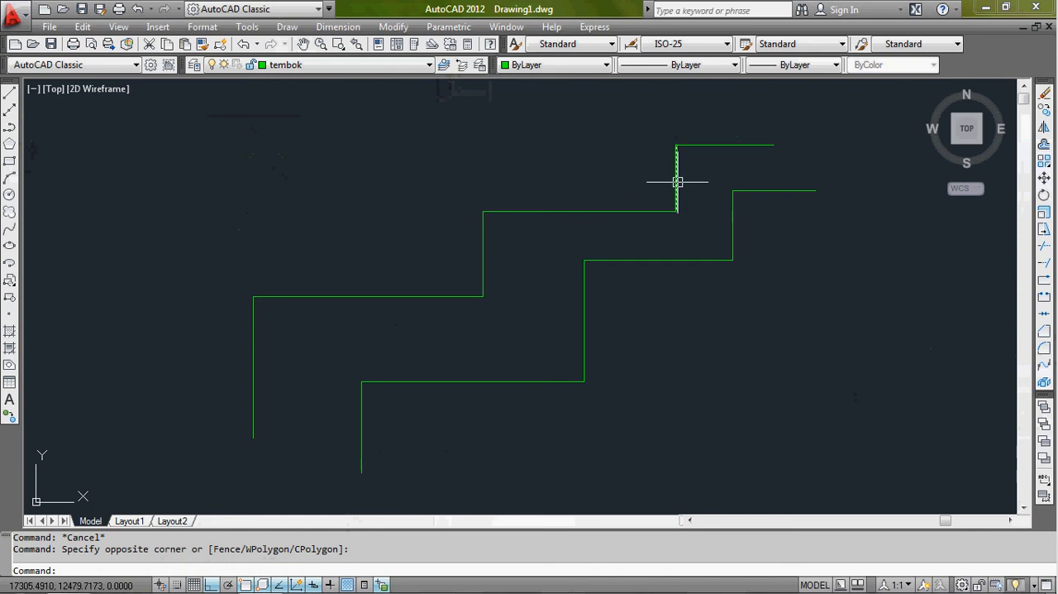
{"action": "left_click", "coordinate": [707, 145]}
{"action": "left_click", "coordinate": [697, 172]}
{"action": "left_click", "coordinate": [656, 192]}
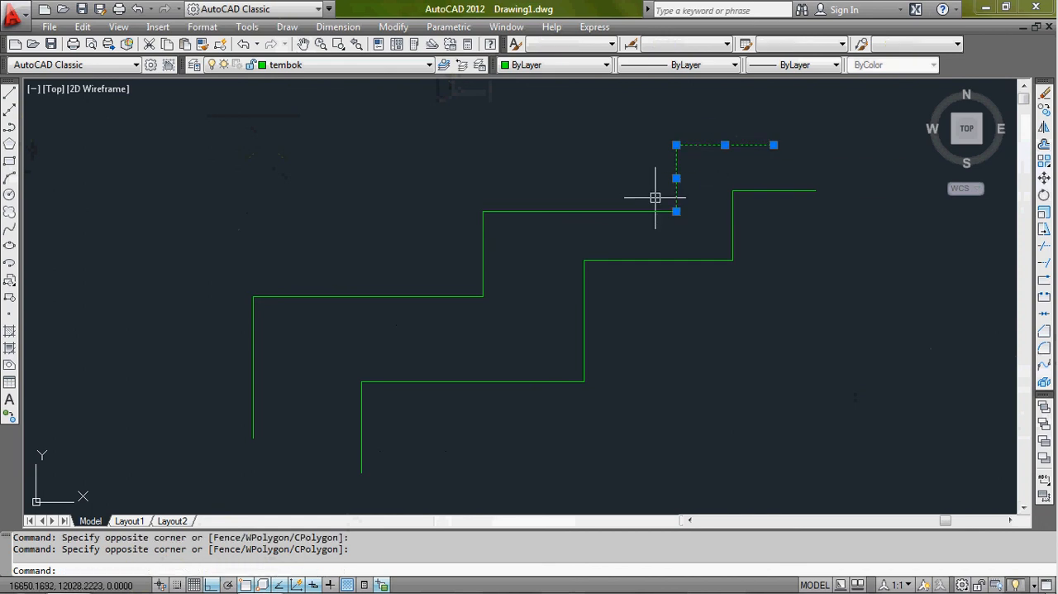
{"action": "key", "text": "Escape"}
{"action": "key", "text": "Escape"}
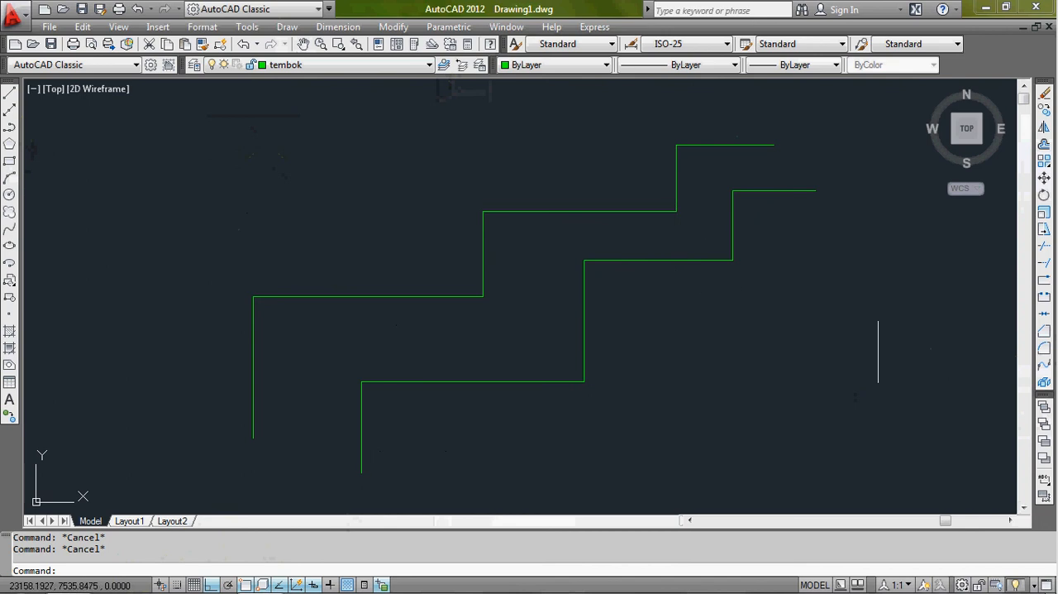
{"action": "left_click", "coordinate": [1045, 319]}
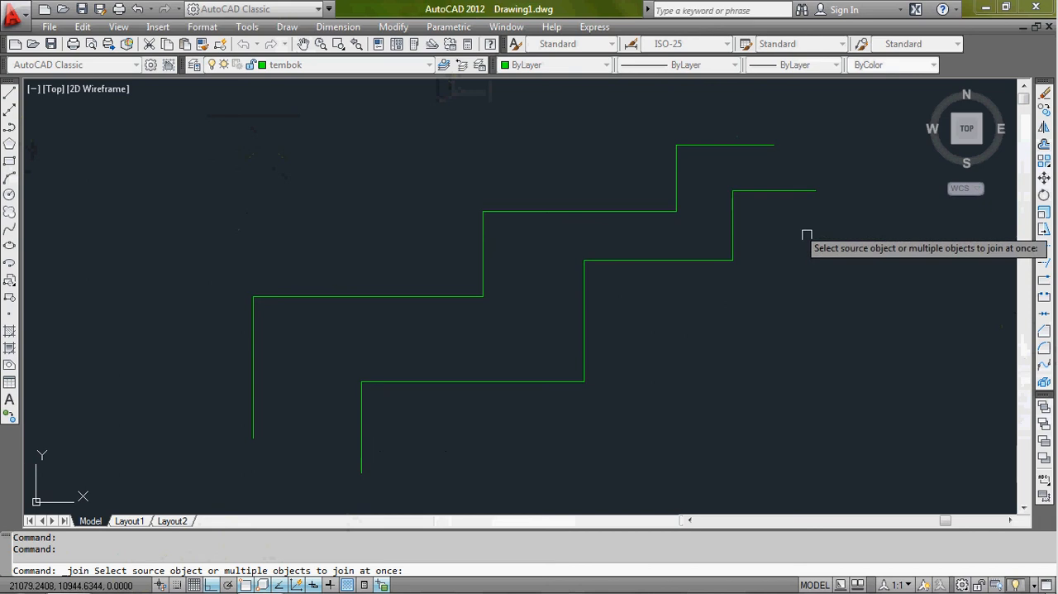
{"action": "key", "text": "Escape"}
{"action": "key", "text": "Escape"}
- Join all six lines of the upper staircase into one polyline and select it to check the result
{"action": "left_click", "coordinate": [1046, 322]}
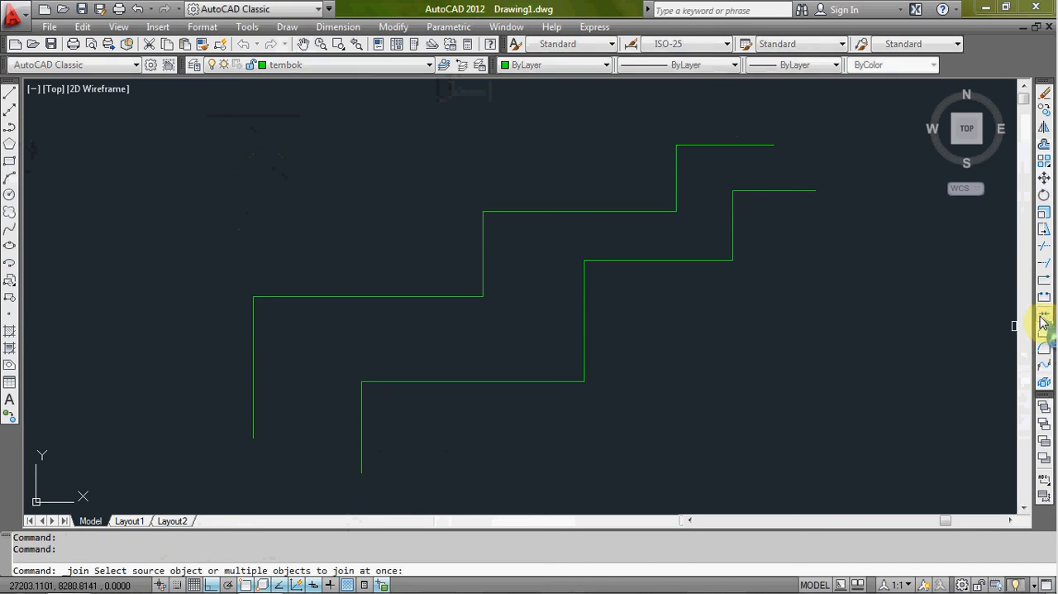
{"action": "left_click", "coordinate": [704, 146]}
{"action": "left_click", "coordinate": [676, 170]}
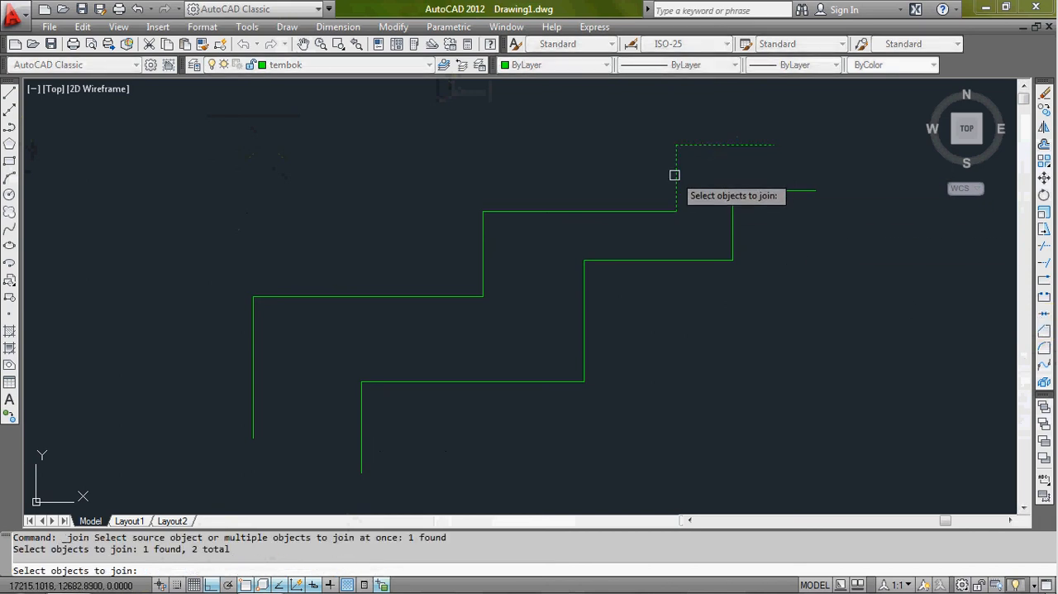
{"action": "left_click", "coordinate": [511, 175]}
{"action": "left_click", "coordinate": [216, 342]}
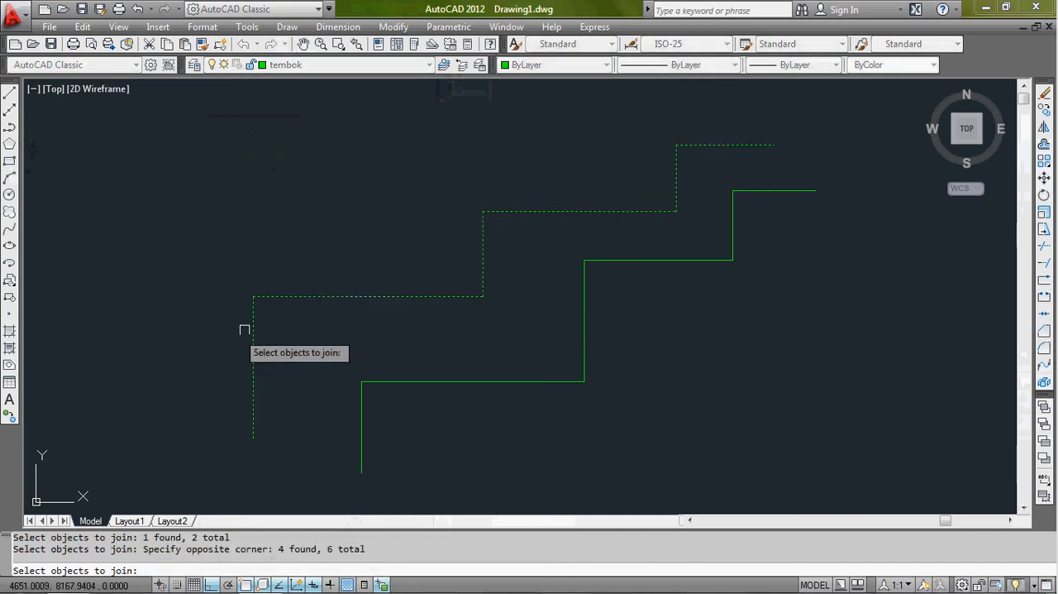
{"action": "key", "text": "Return"}
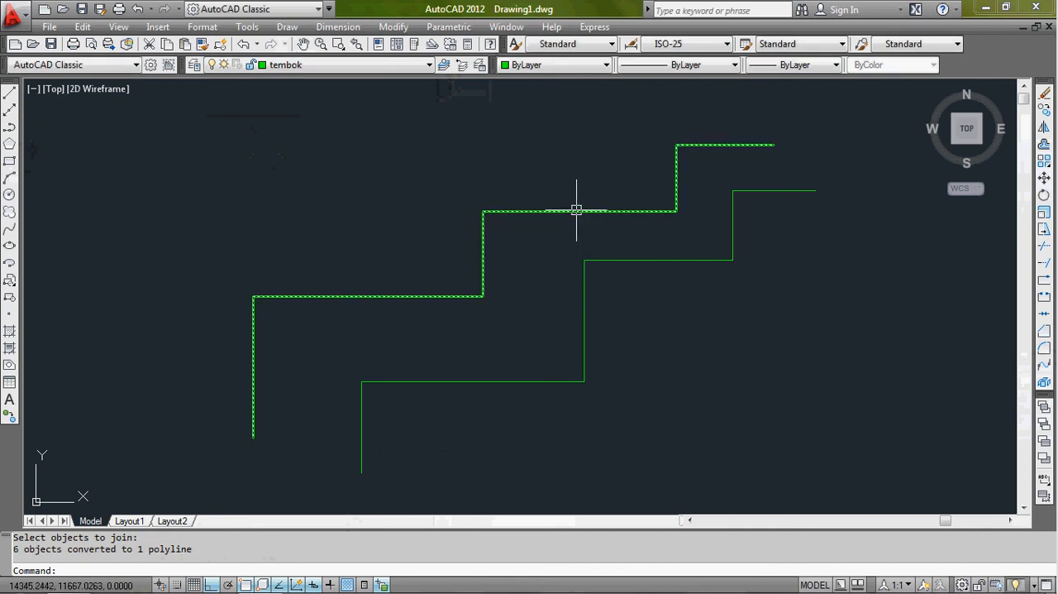
{"action": "left_click", "coordinate": [580, 210]}
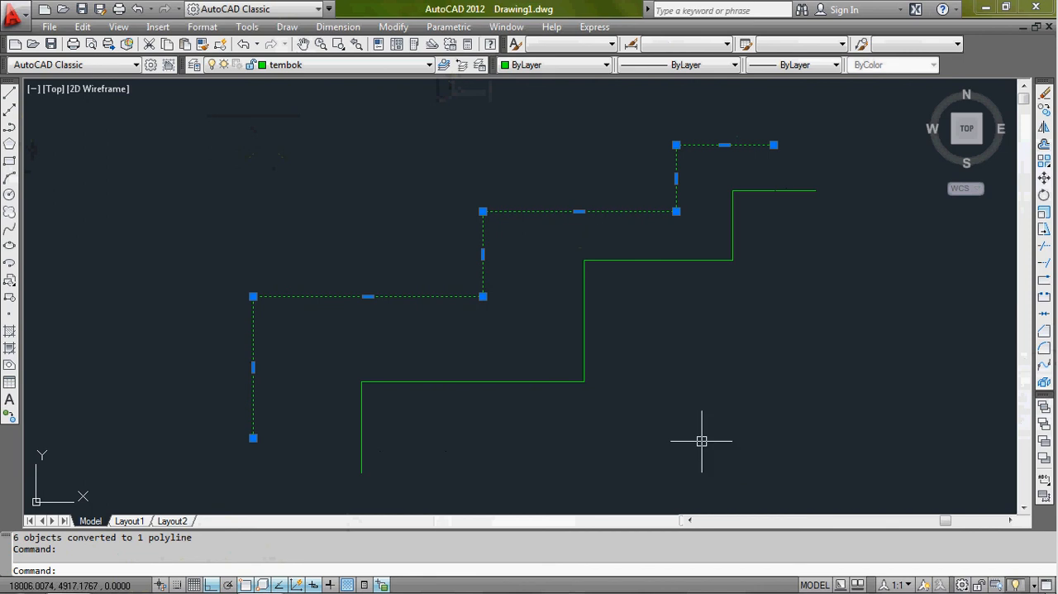
{"action": "key", "text": "Escape"}
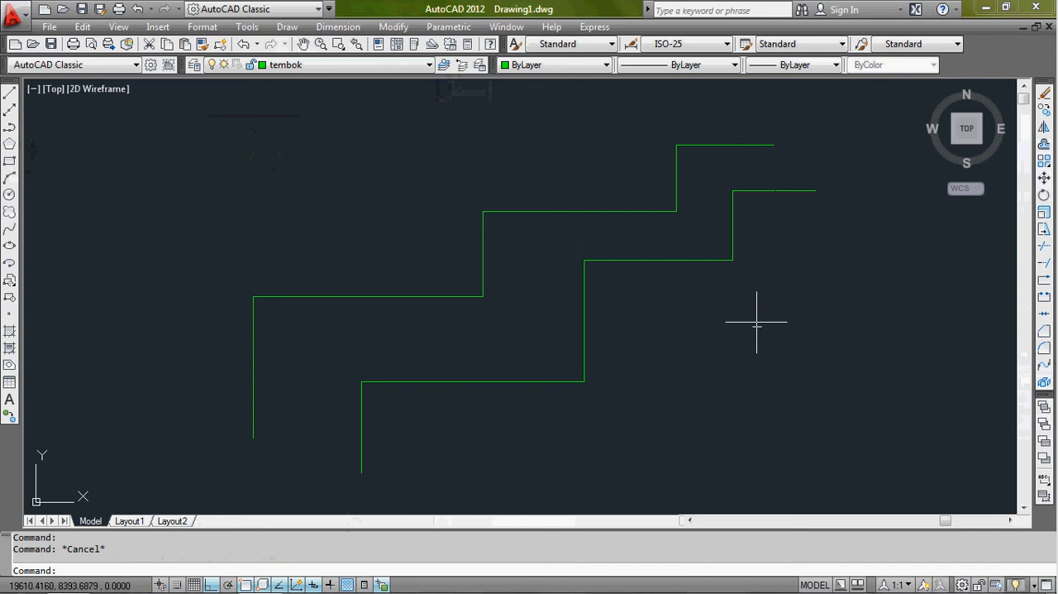
{"action": "type", "text": "j"}
{"action": "key", "text": "Return"}
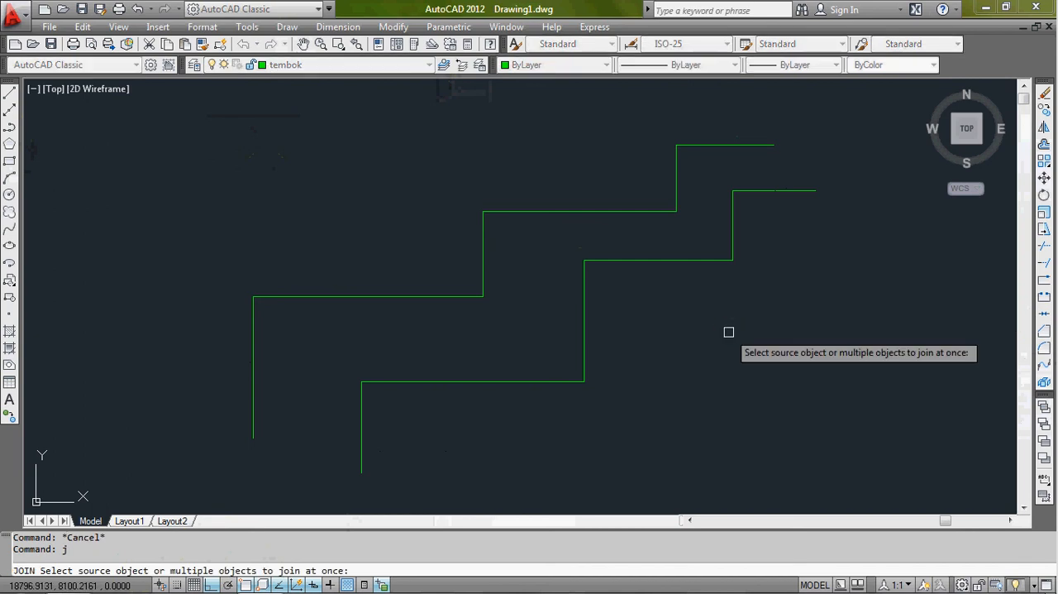
{"action": "key", "text": "Escape"}
{"action": "key", "text": "Escape"}
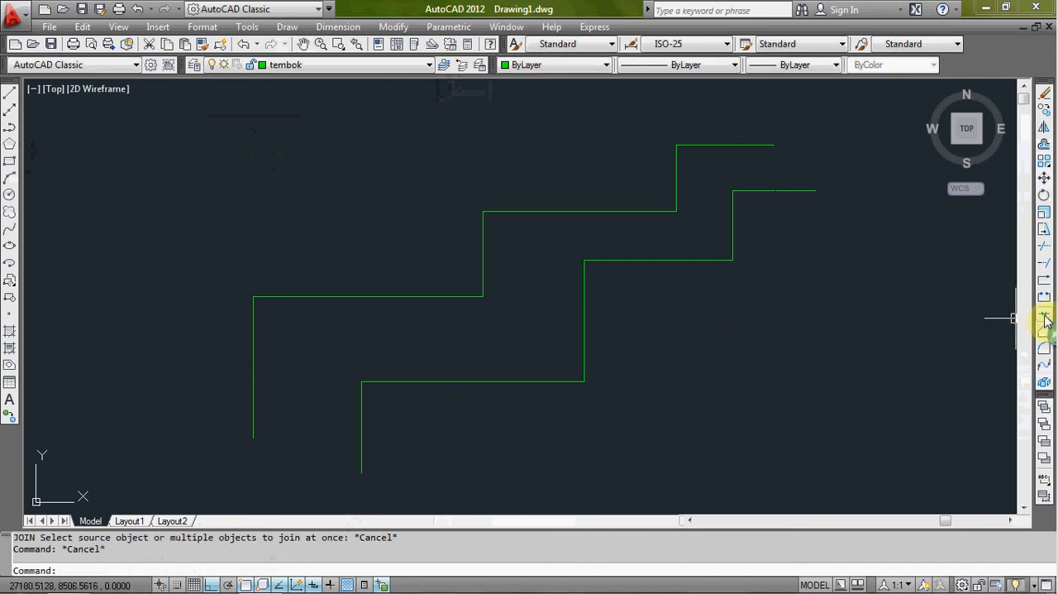
{"action": "key", "text": "Escape"}
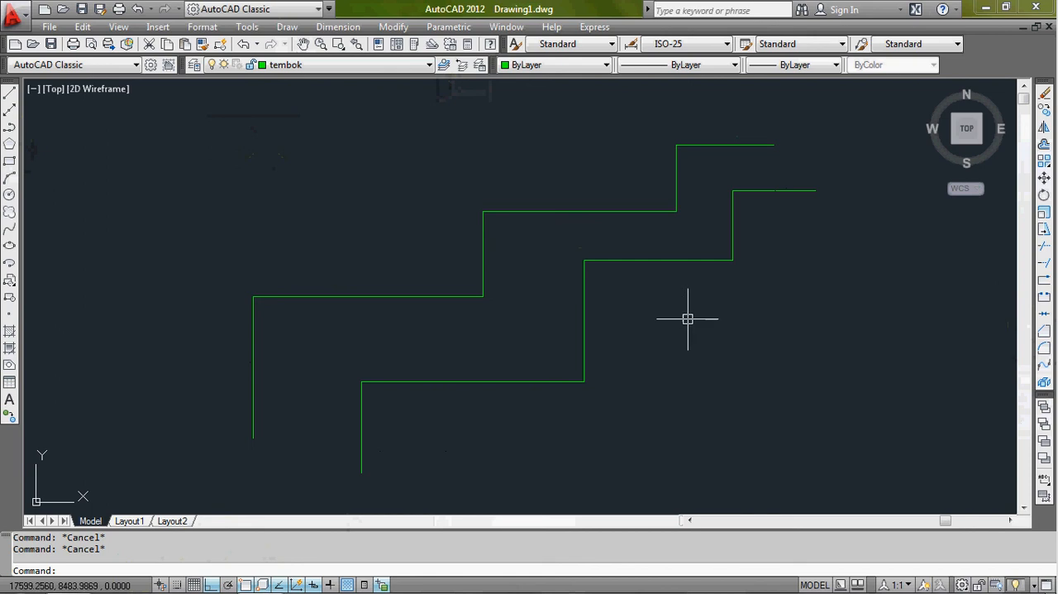
- Explode the joined upper staircase into separate lines and check one of its segments
{"action": "left_click", "coordinate": [579, 212]}
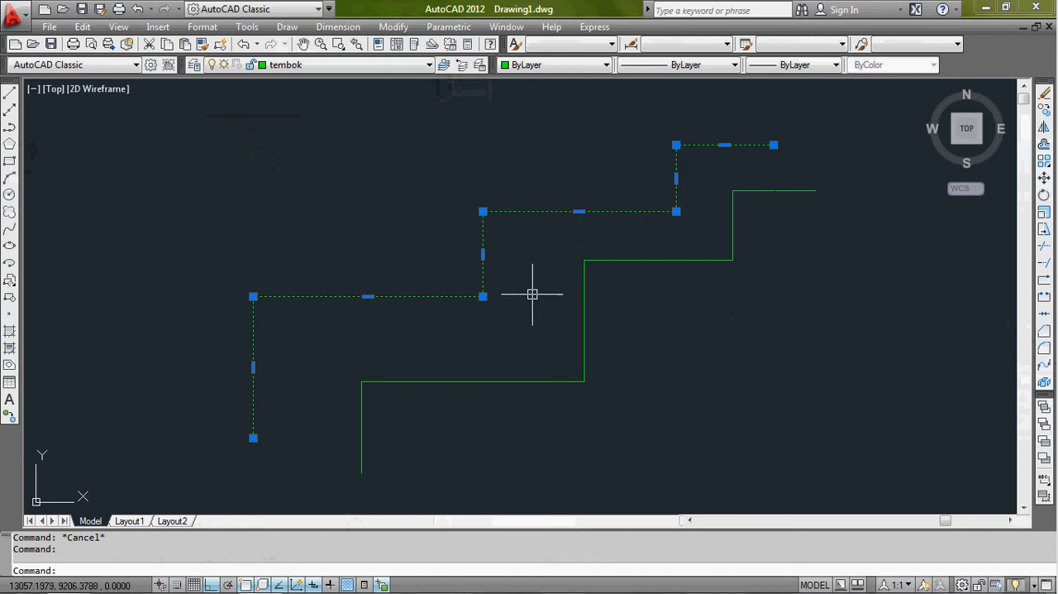
{"action": "type", "text": "X"}
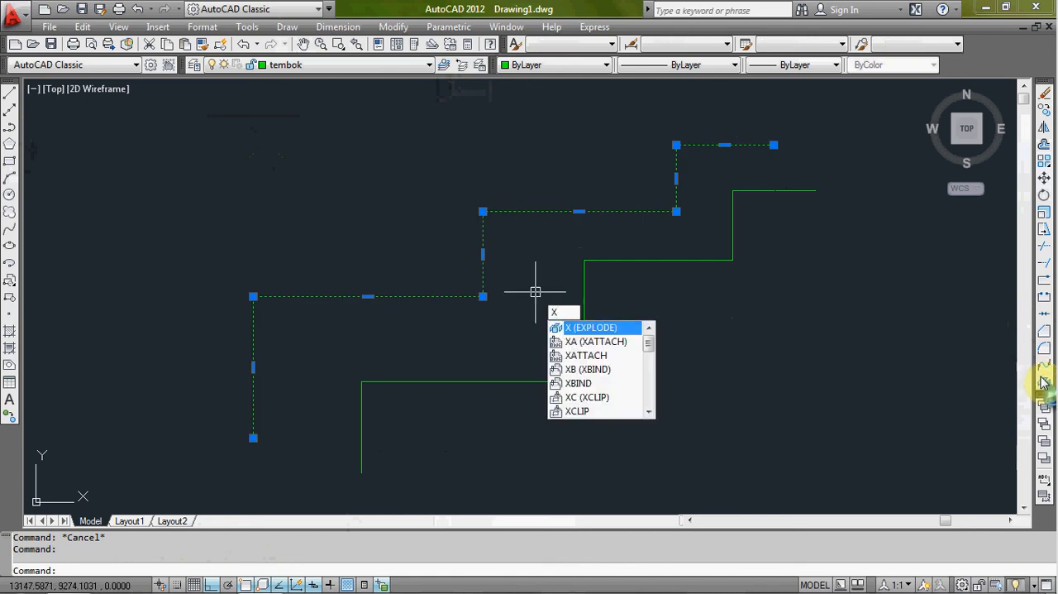
{"action": "key", "text": "Return"}
{"action": "key", "text": "Return"}
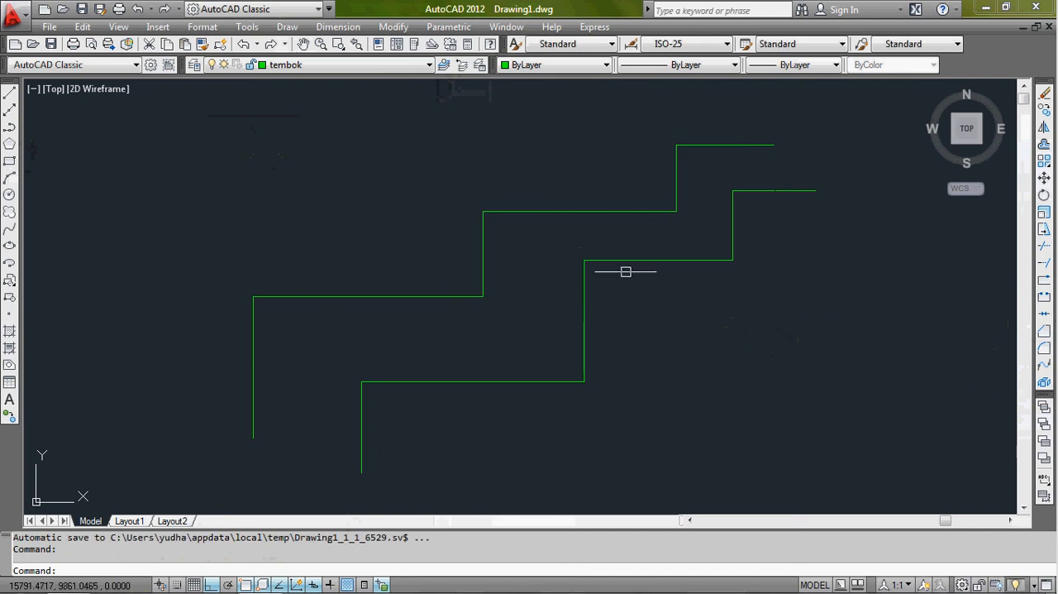
{"action": "left_click", "coordinate": [573, 212]}
{"action": "key", "text": "Escape"}
{"action": "key", "text": "Escape"}
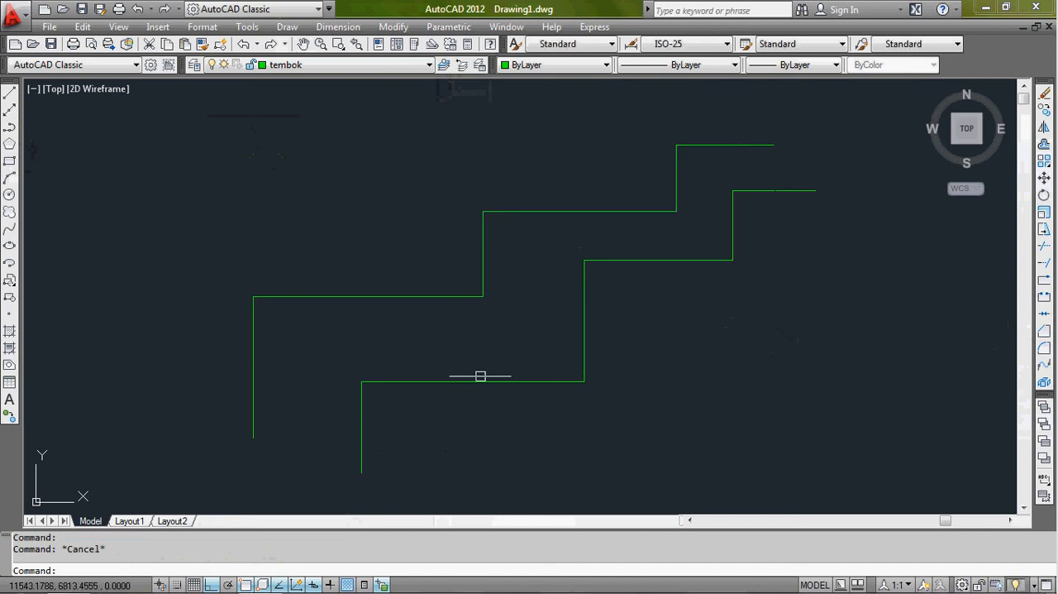
- Erase both staircases from the drawing
{"action": "scroll", "coordinate": [513, 327], "scroll_direction": "down", "scroll_amount": 2}
{"action": "scroll", "coordinate": [640, 261], "scroll_direction": "up", "scroll_amount": 2}
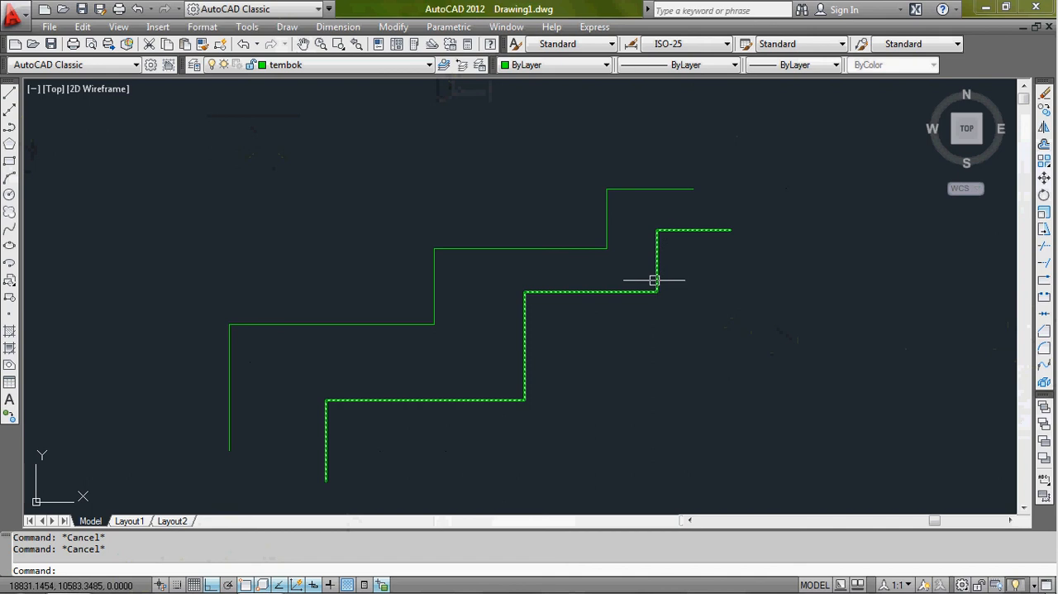
{"action": "mouse_move", "coordinate": [634, 286]}
{"action": "middle_mouse_down"}
{"action": "mouse_move", "coordinate": [635, 271]}
{"action": "mouse_move", "coordinate": [702, 229]}
{"action": "mouse_move", "coordinate": [683, 224]}
{"action": "middle_mouse_up"}
{"action": "scroll", "coordinate": [636, 266], "scroll_direction": "up", "scroll_amount": 2}
{"action": "scroll", "coordinate": [702, 229], "scroll_direction": "down", "scroll_amount": 3}
{"action": "scroll", "coordinate": [683, 239], "scroll_direction": "up", "scroll_amount": 1}
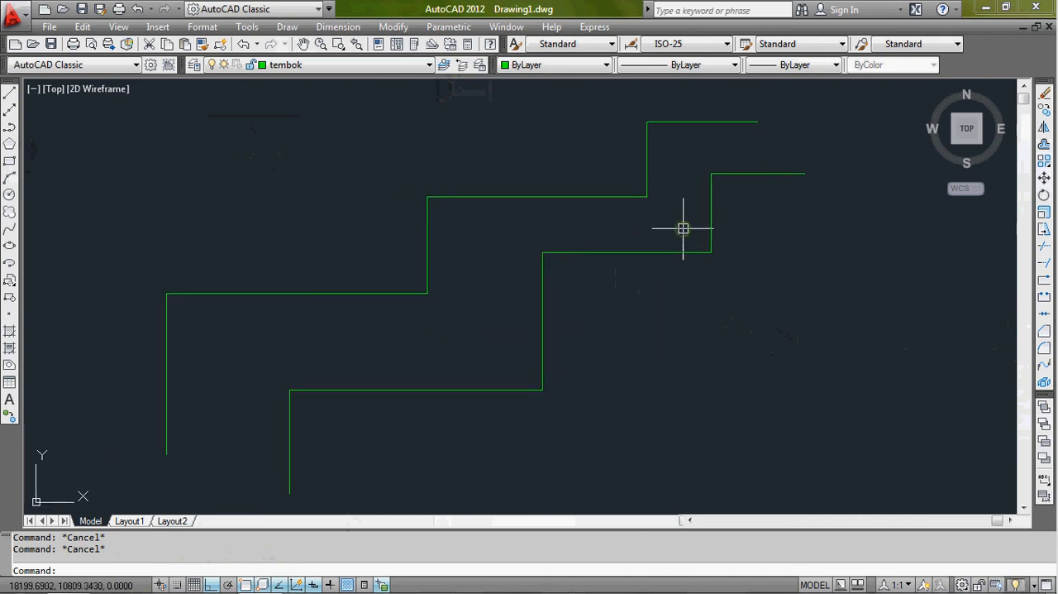
{"action": "left_click", "coordinate": [848, 105]}
{"action": "left_click", "coordinate": [149, 449]}
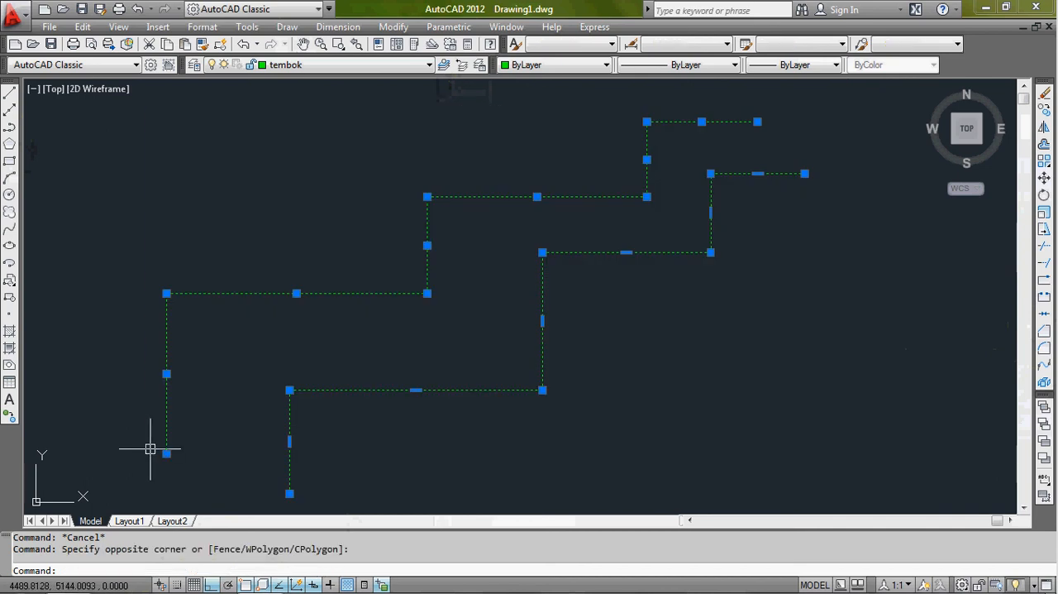
{"action": "key", "text": "e"}
{"action": "key", "text": "Return"}
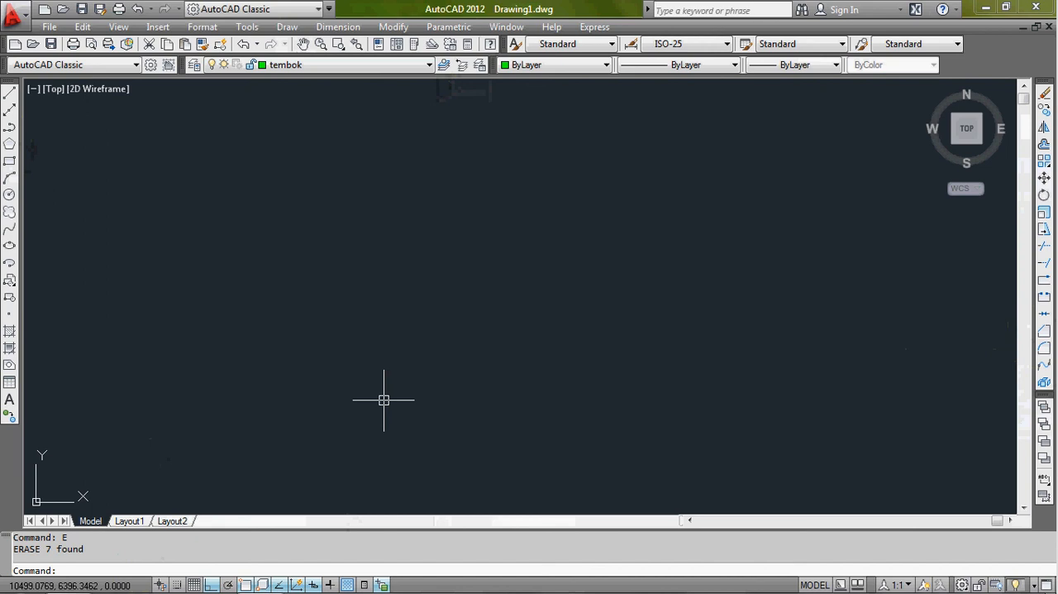
{"action": "key", "text": "Escape"}
{"action": "key", "text": "Escape"}
{"action": "left_click", "coordinate": [455, 253]}
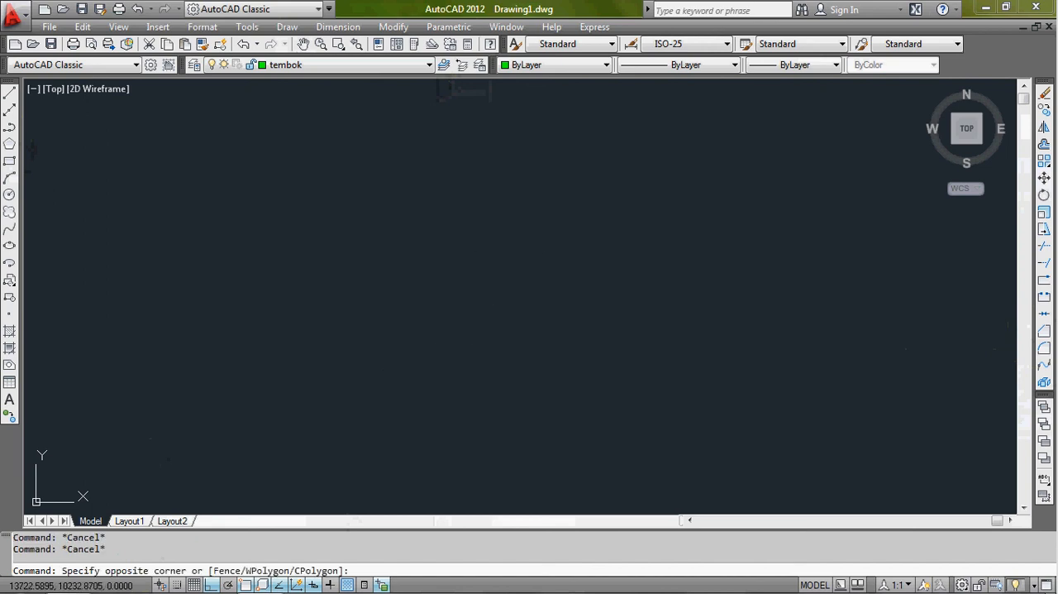
{"action": "left_click", "coordinate": [423, 343]}
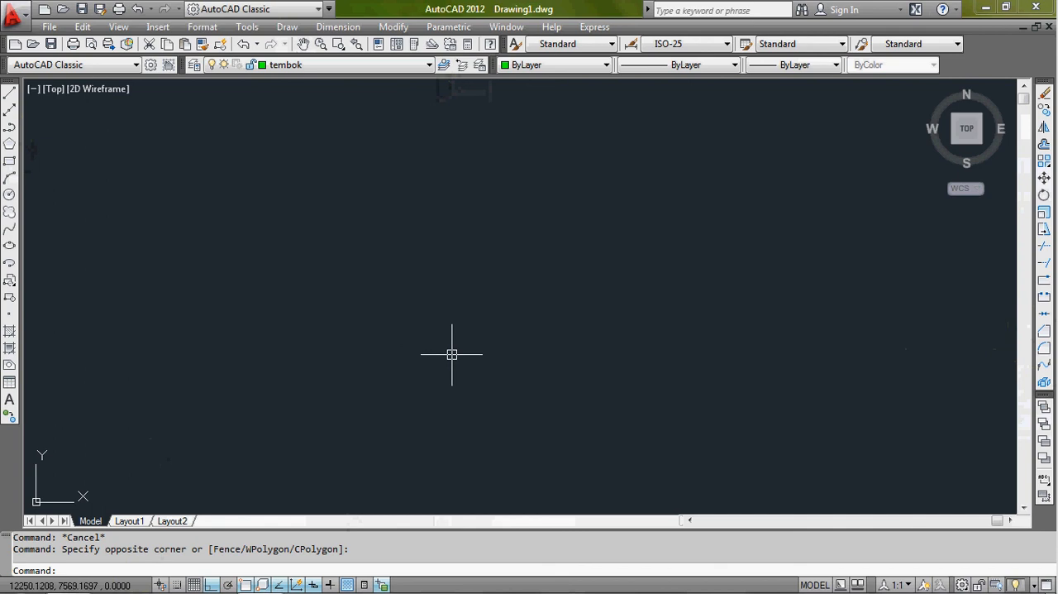
{"action": "type", "text": "l"}
{"action": "key", "text": "Return"}
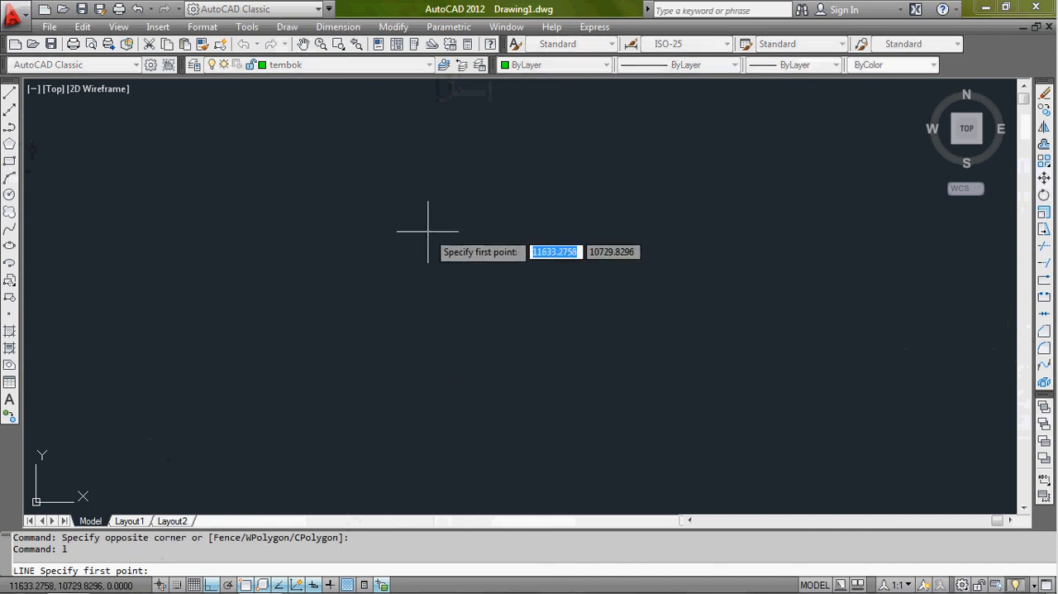
{"action": "key", "text": "Escape"}
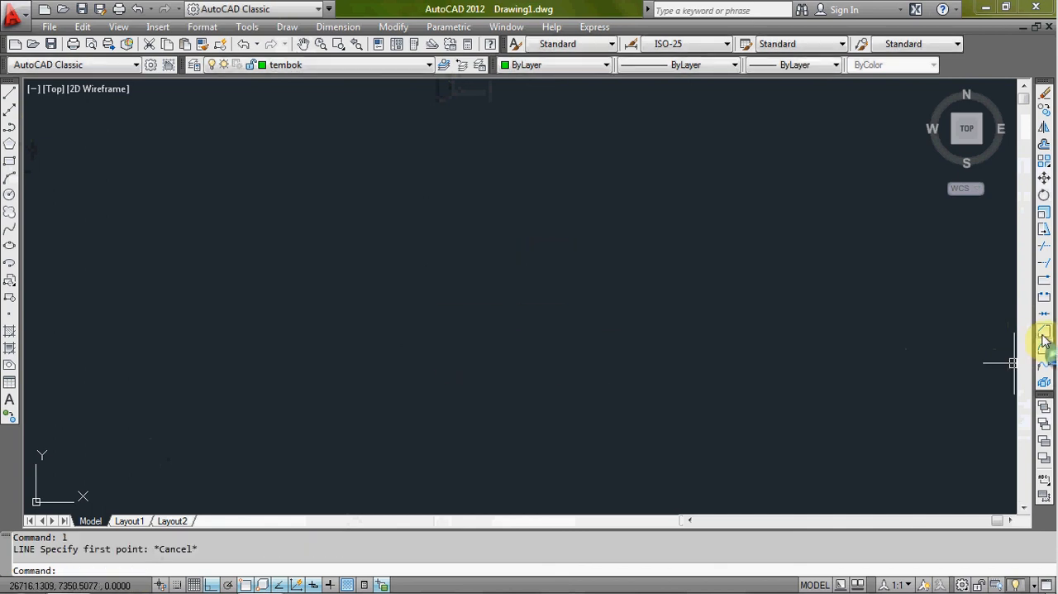
{"action": "left_click", "coordinate": [626, 254]}
{"action": "left_click", "coordinate": [587, 344]}
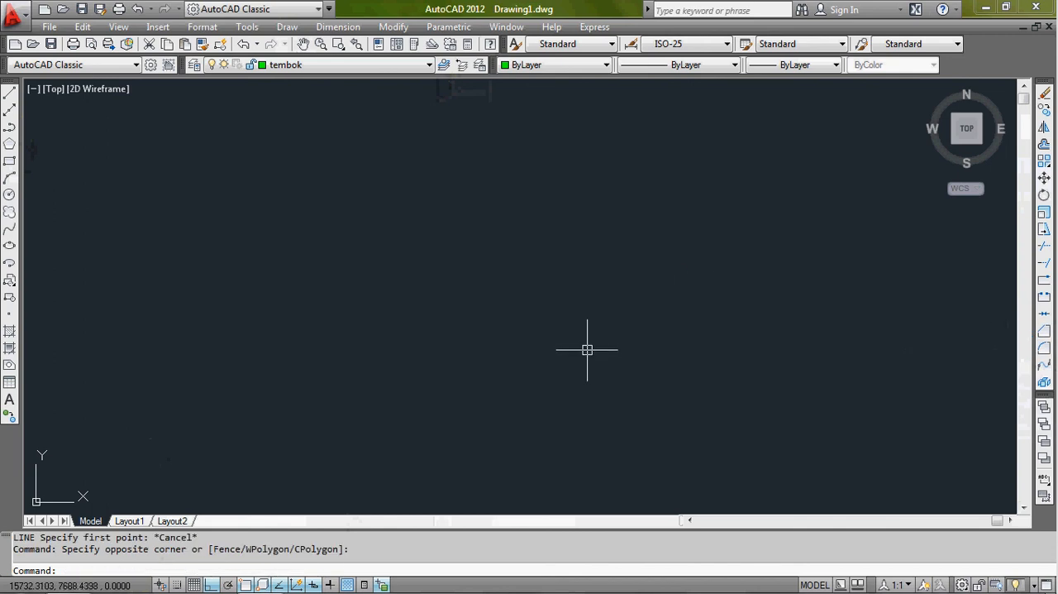